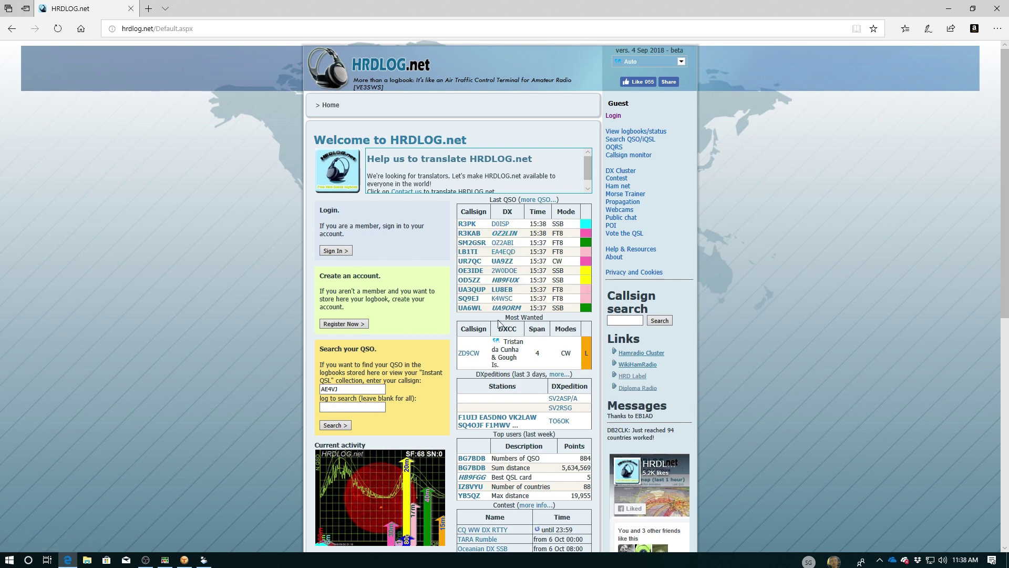
Step: Examine the home page's recent QSO and DXpedition tables, the last-hour QSO map and the site statistics
{"action": "mouse_move", "coordinate": [524, 421]}
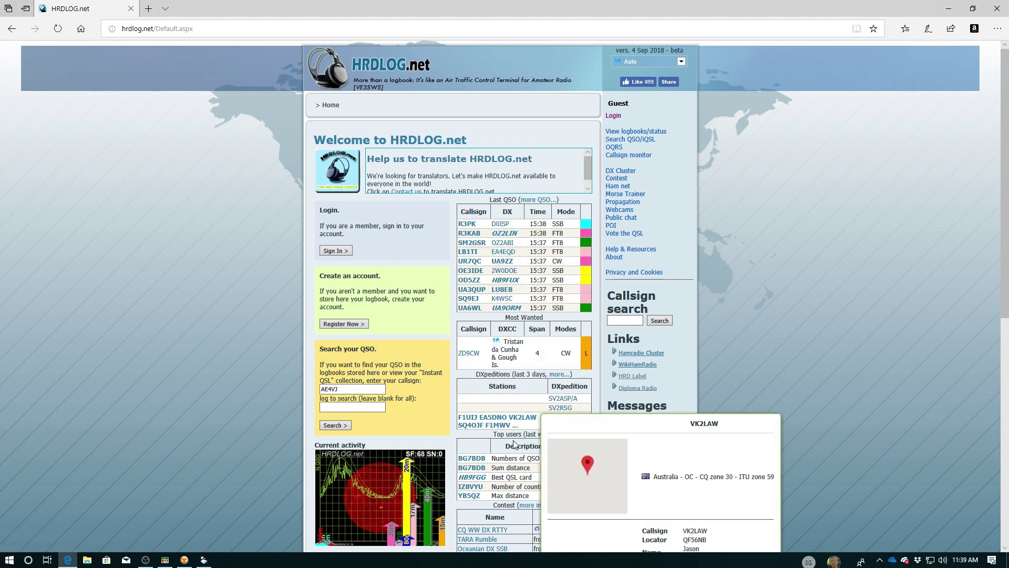
{"action": "scroll", "coordinate": [730, 434], "scroll_direction": "down", "scroll_amount": 2}
{"action": "scroll", "coordinate": [730, 435], "scroll_direction": "down", "scroll_amount": 1}
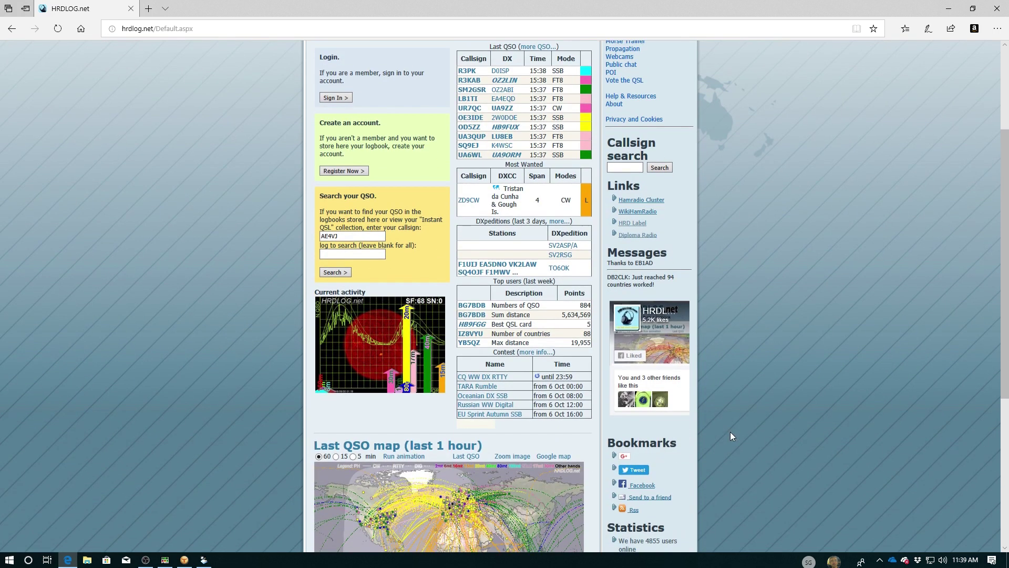
{"action": "scroll", "coordinate": [730, 436], "scroll_direction": "down", "scroll_amount": 2}
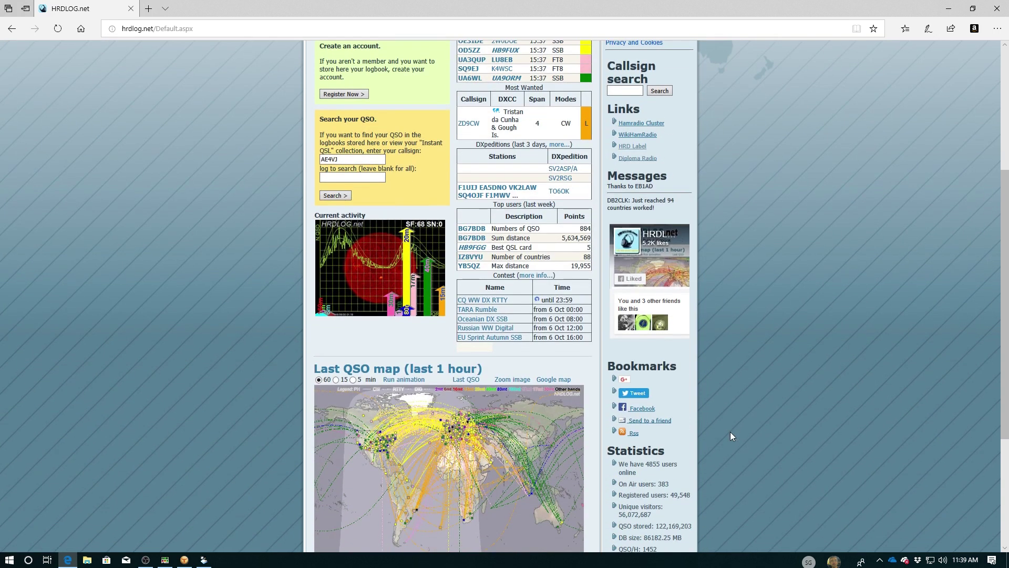
{"action": "scroll", "coordinate": [731, 436], "scroll_direction": "down", "scroll_amount": 2}
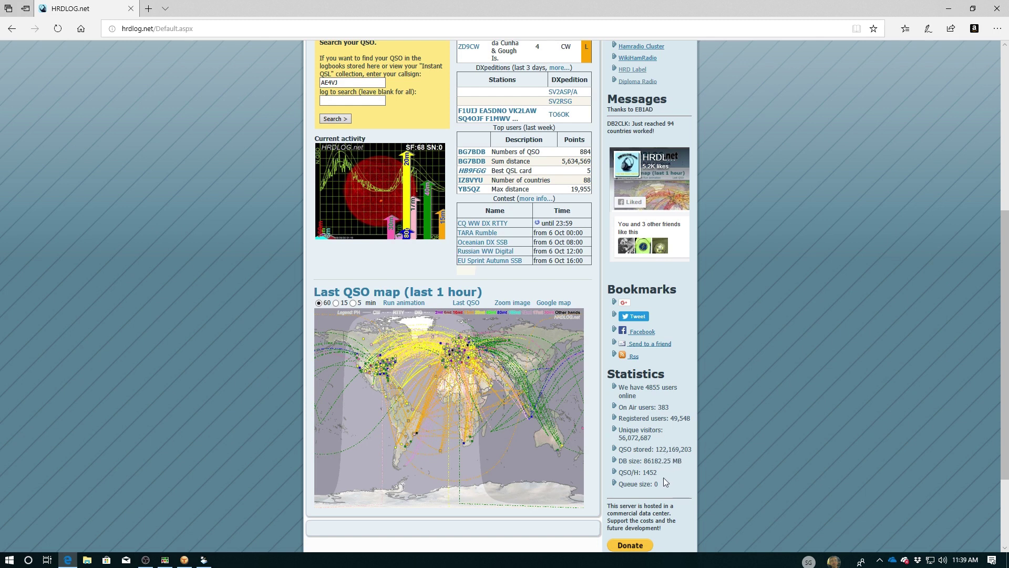
{"action": "scroll", "coordinate": [661, 478], "scroll_direction": "down", "scroll_amount": 3}
{"action": "scroll", "coordinate": [825, 424], "scroll_direction": "up", "scroll_amount": 4}
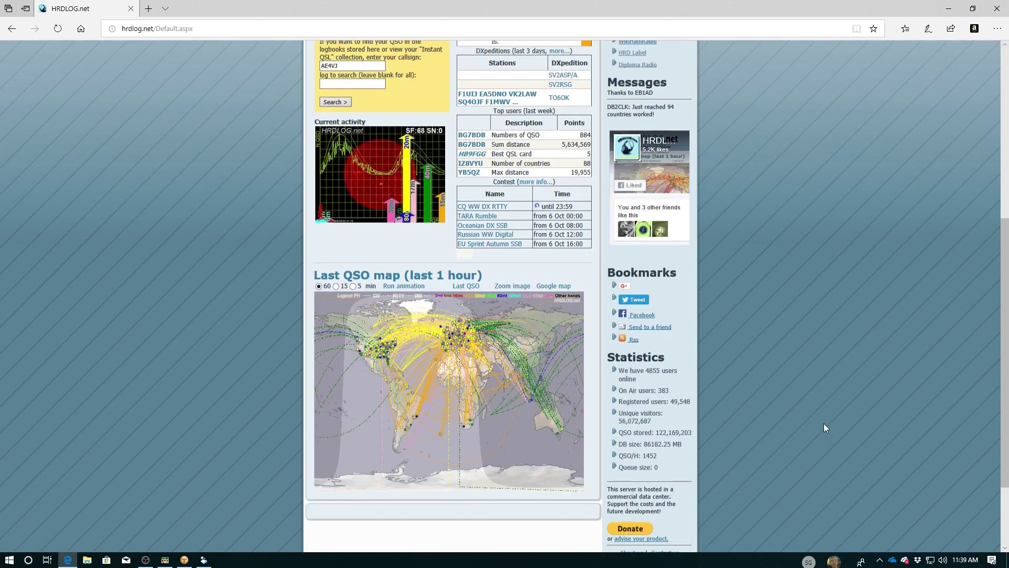
{"action": "scroll", "coordinate": [825, 428], "scroll_direction": "up", "scroll_amount": 3}
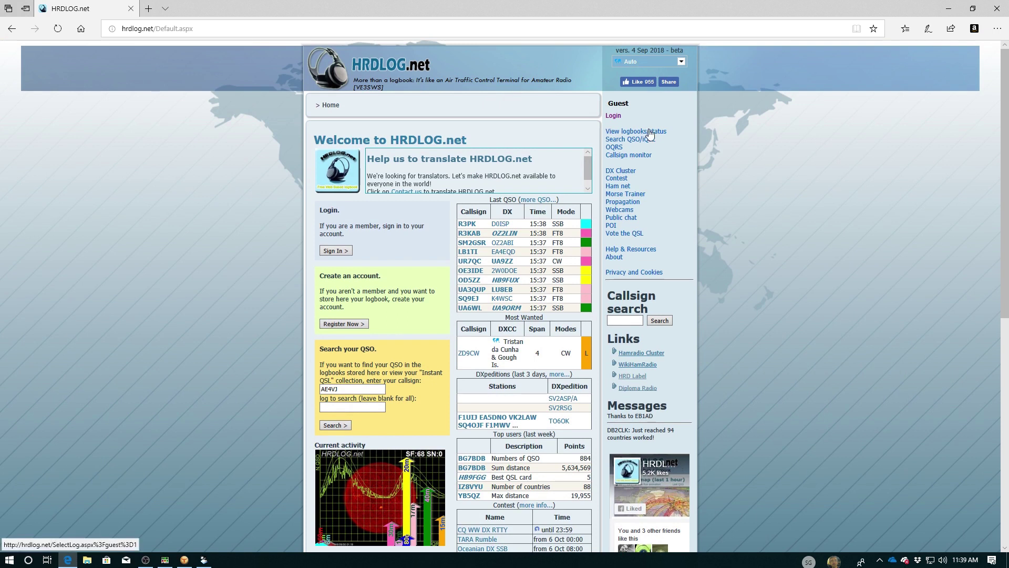
Step: Sign in to the member account with the saved user name and the account password
{"action": "left_click", "coordinate": [338, 251]}
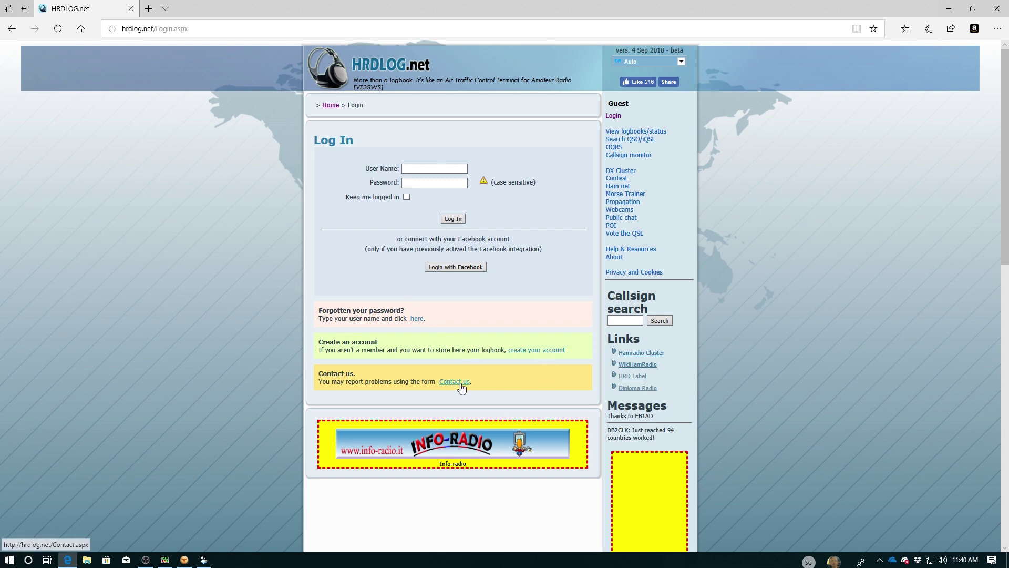
{"action": "left_click", "coordinate": [427, 169]}
{"action": "left_click", "coordinate": [427, 185]}
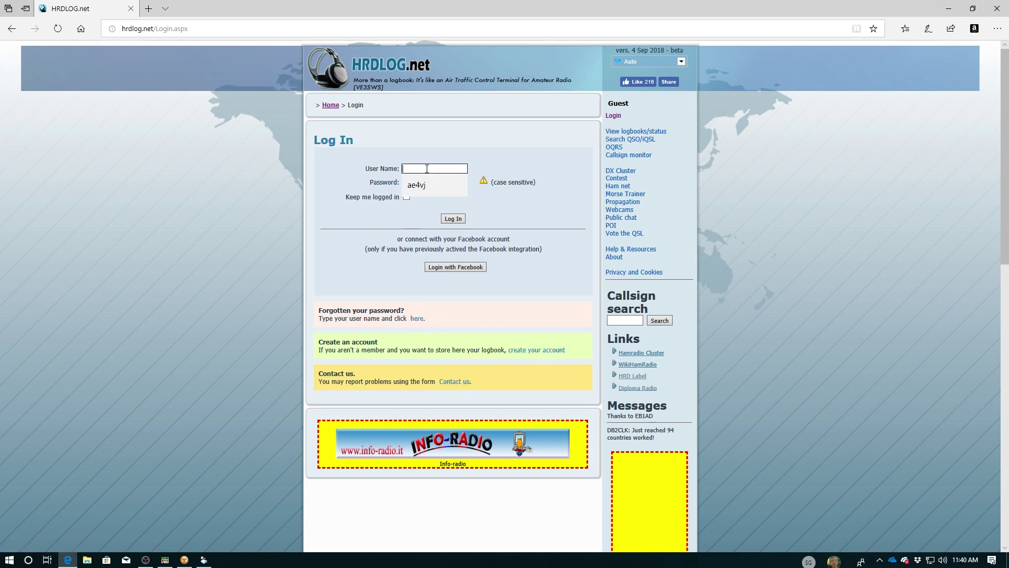
{"action": "left_click", "coordinate": [456, 219]}
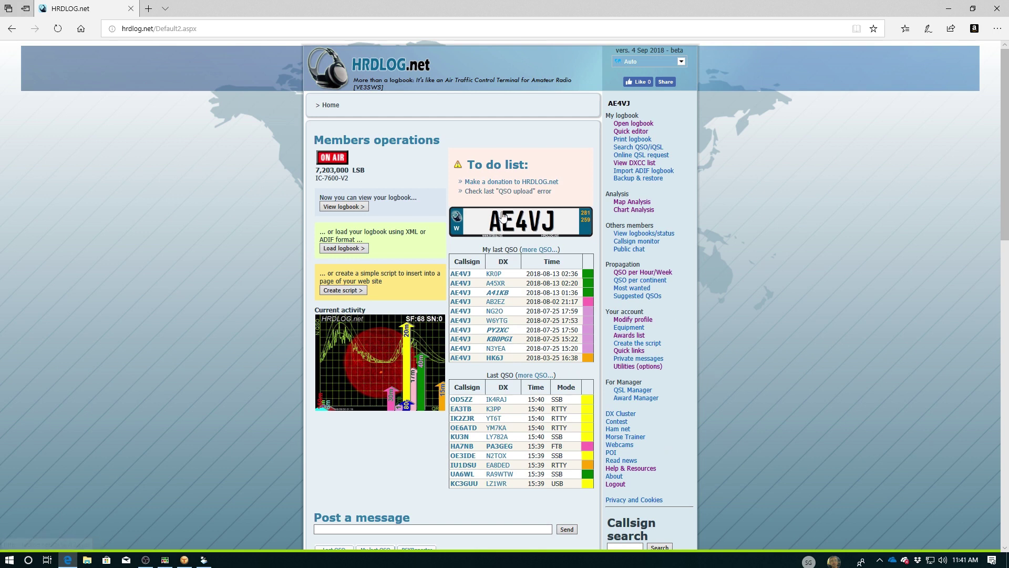
Step: Review the account's worked DXCC entities by way of its callsign plate and return to the members' home page
{"action": "left_click", "coordinate": [548, 234]}
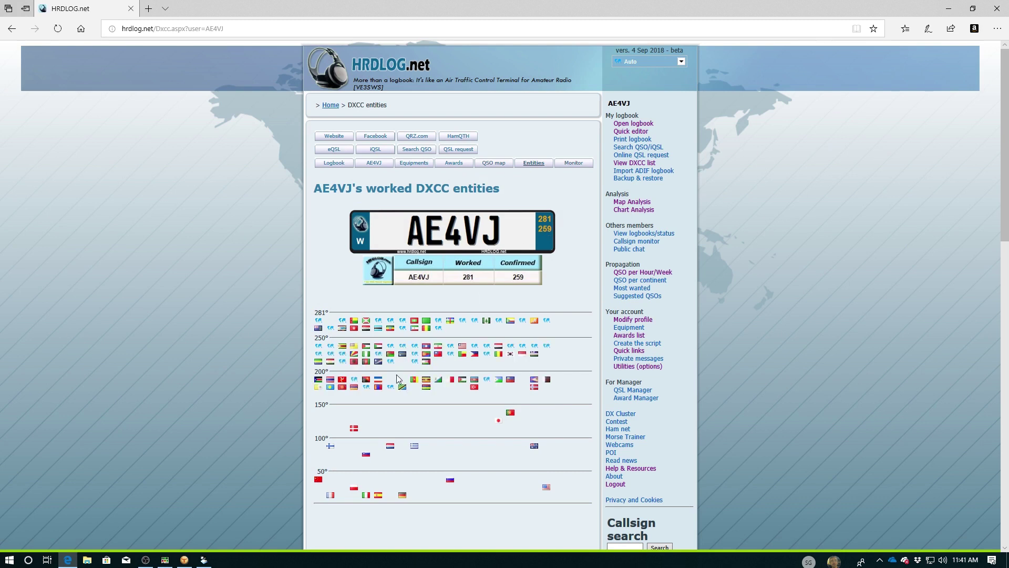
{"action": "scroll", "coordinate": [418, 455], "scroll_direction": "down", "scroll_amount": 3}
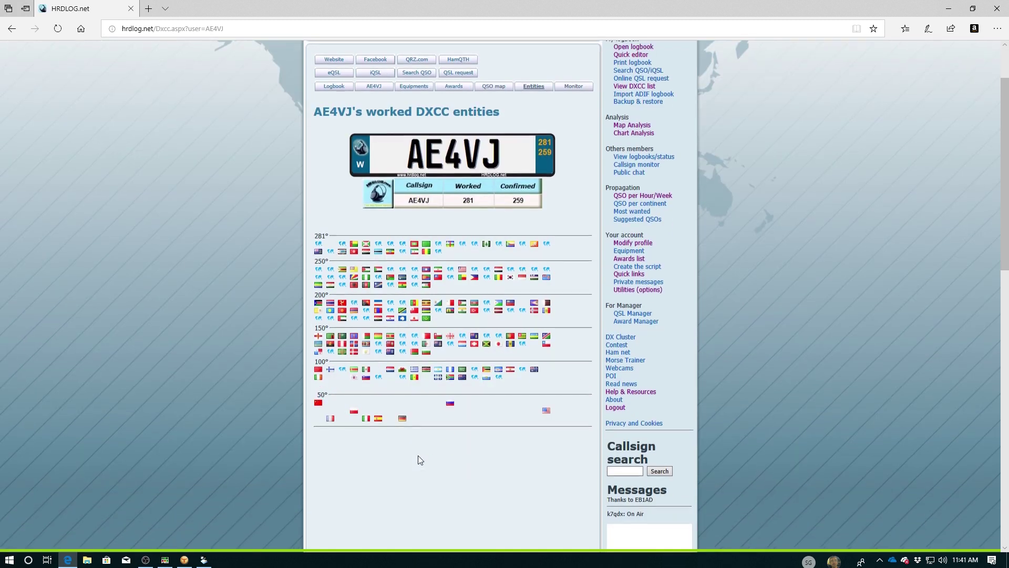
{"action": "scroll", "coordinate": [417, 324], "scroll_direction": "up", "scroll_amount": 3}
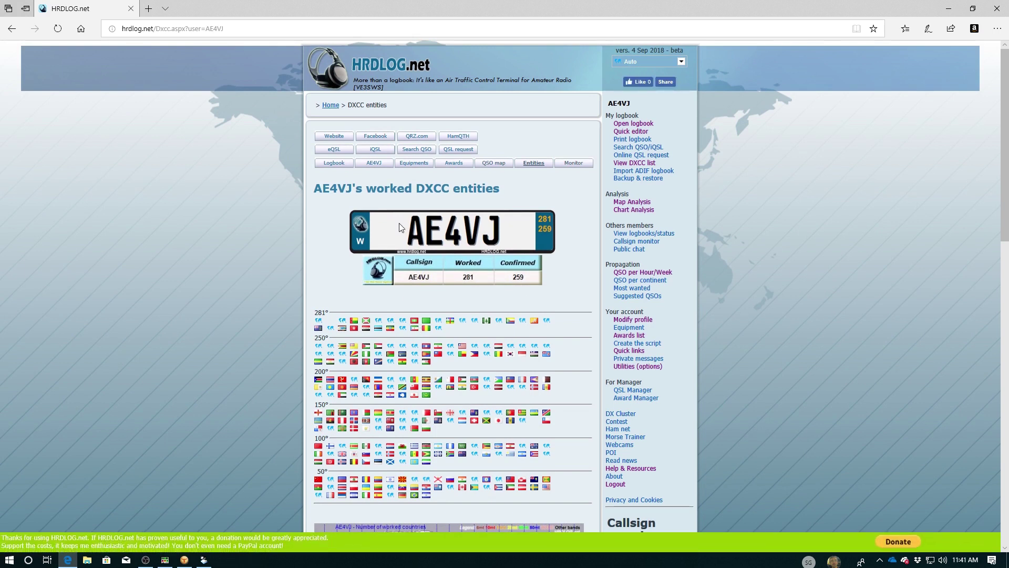
{"action": "left_click", "coordinate": [331, 106]}
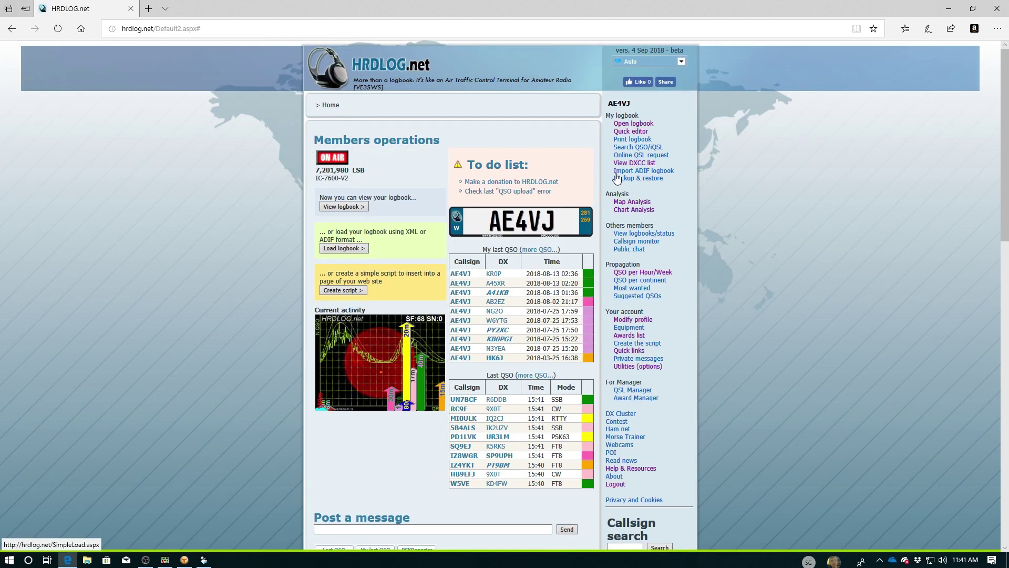
Step: Open the account's own logbook and review its contact list, QSL status markers and icons legend
{"action": "left_click", "coordinate": [648, 125]}
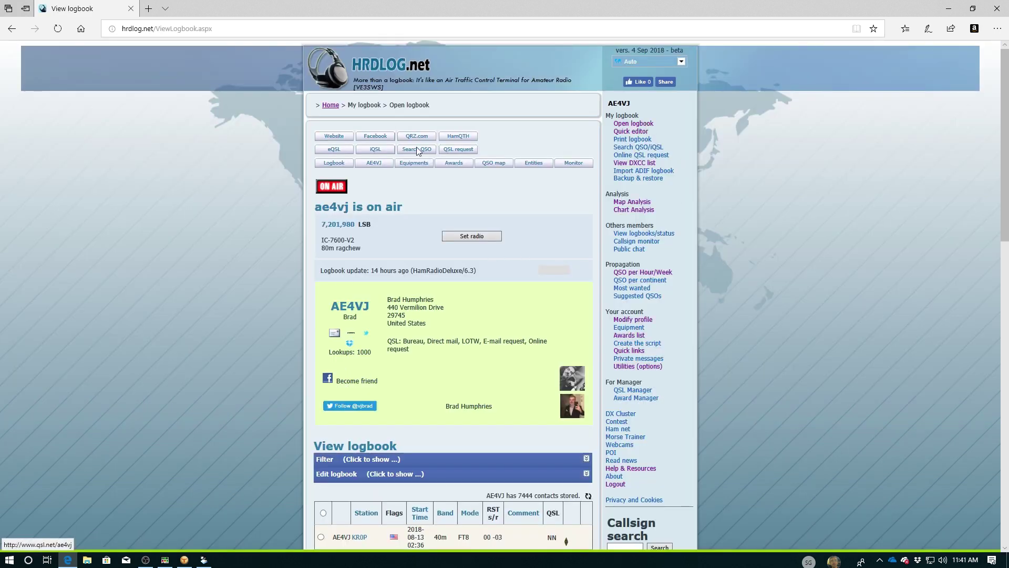
{"action": "scroll", "coordinate": [243, 252], "scroll_direction": "down", "scroll_amount": 6}
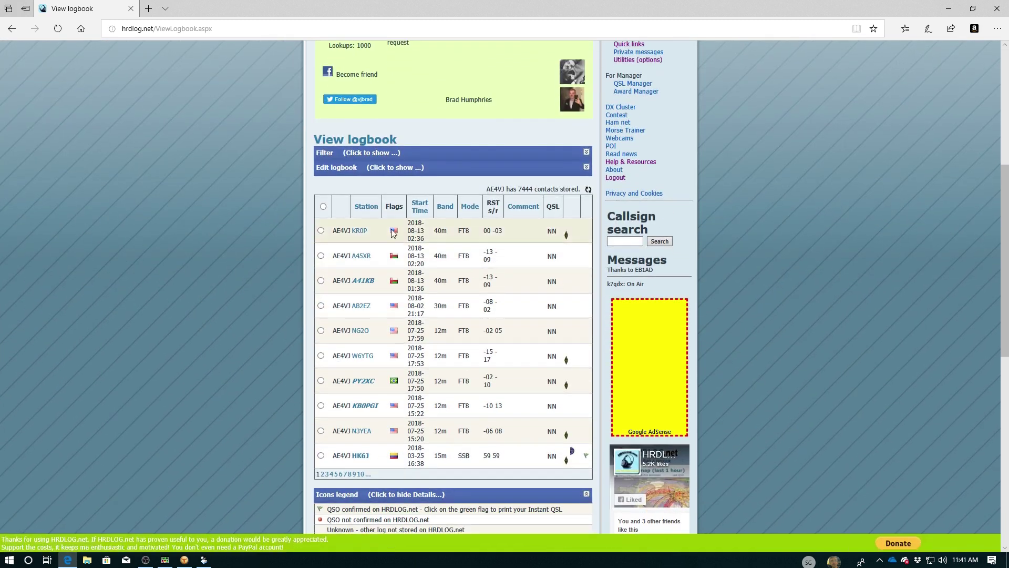
{"action": "scroll", "coordinate": [446, 318], "scroll_direction": "down", "scroll_amount": 3}
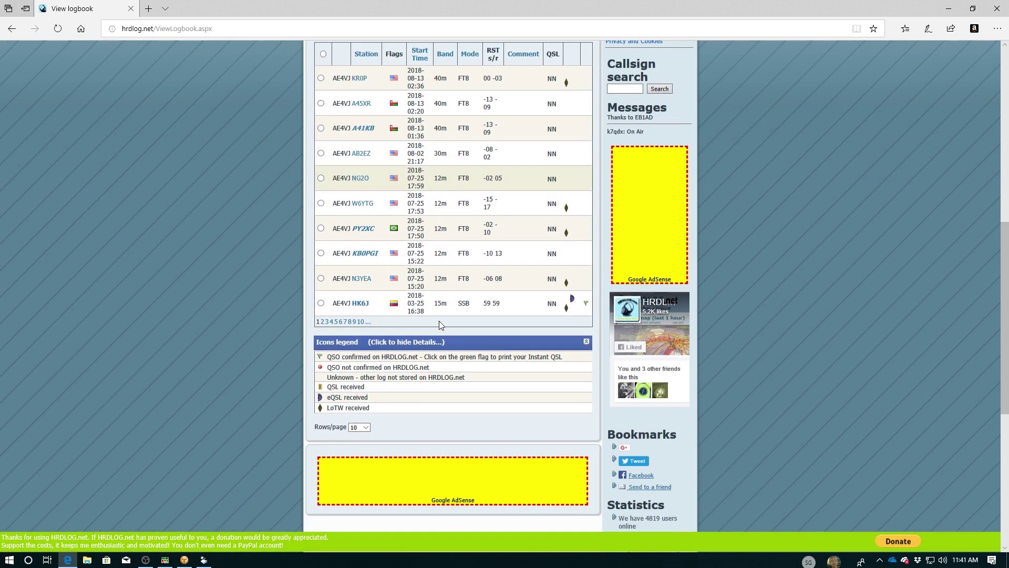
{"action": "scroll", "coordinate": [439, 320], "scroll_direction": "up", "scroll_amount": 3}
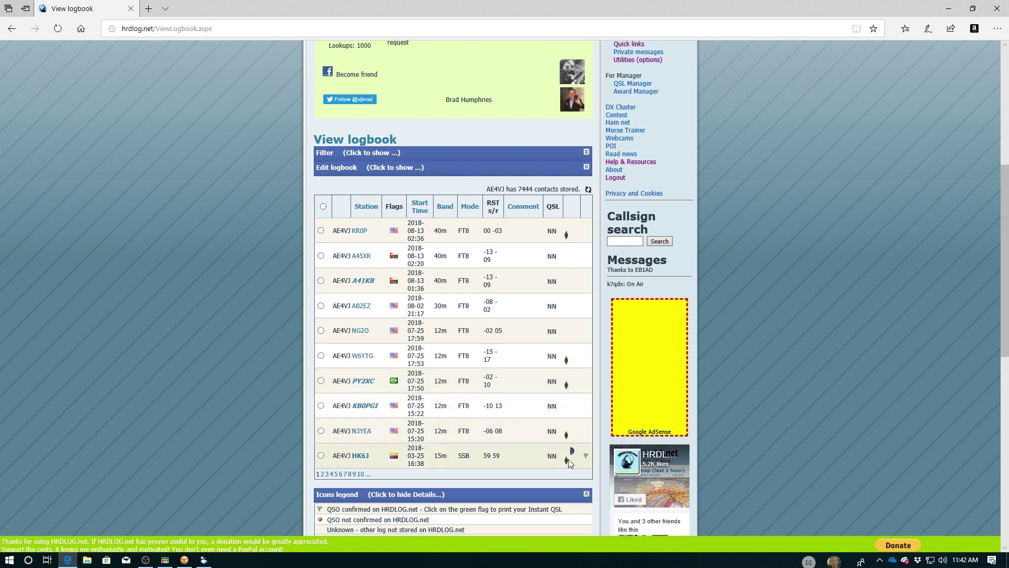
{"action": "scroll", "coordinate": [569, 459], "scroll_direction": "down", "scroll_amount": 1}
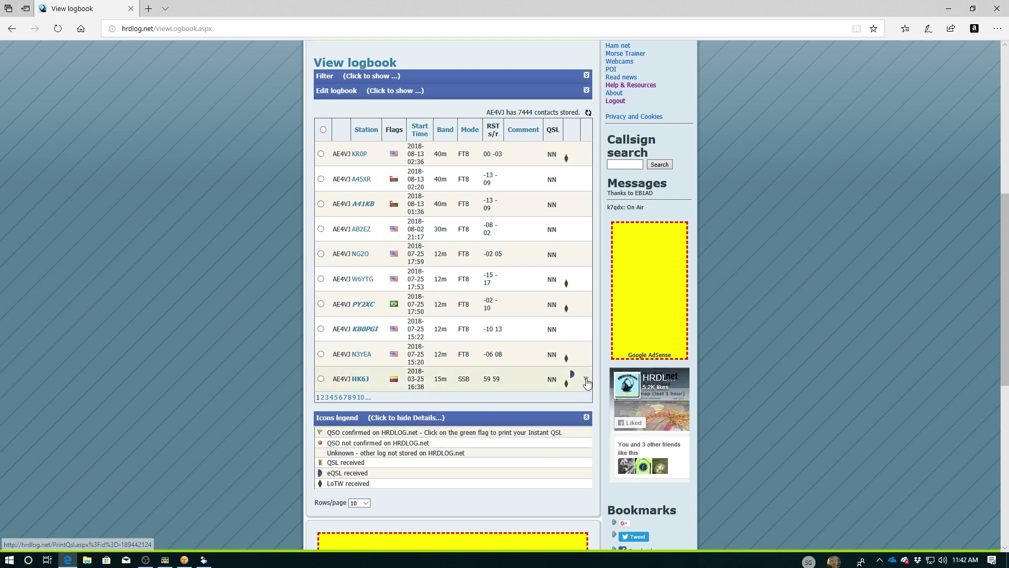
{"action": "mouse_move", "coordinate": [586, 380]}
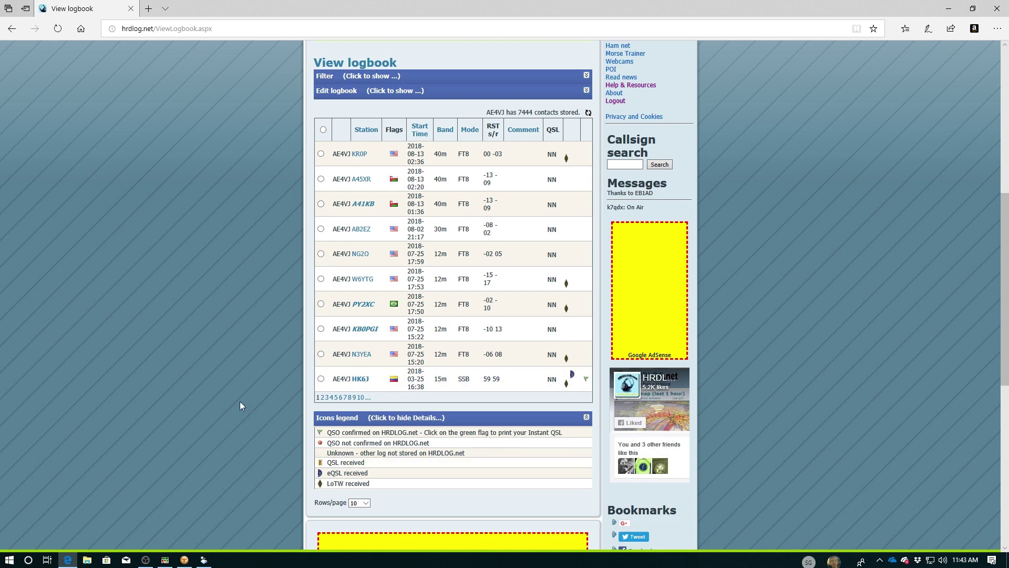
{"action": "scroll", "coordinate": [239, 401], "scroll_direction": "up", "scroll_amount": 7}
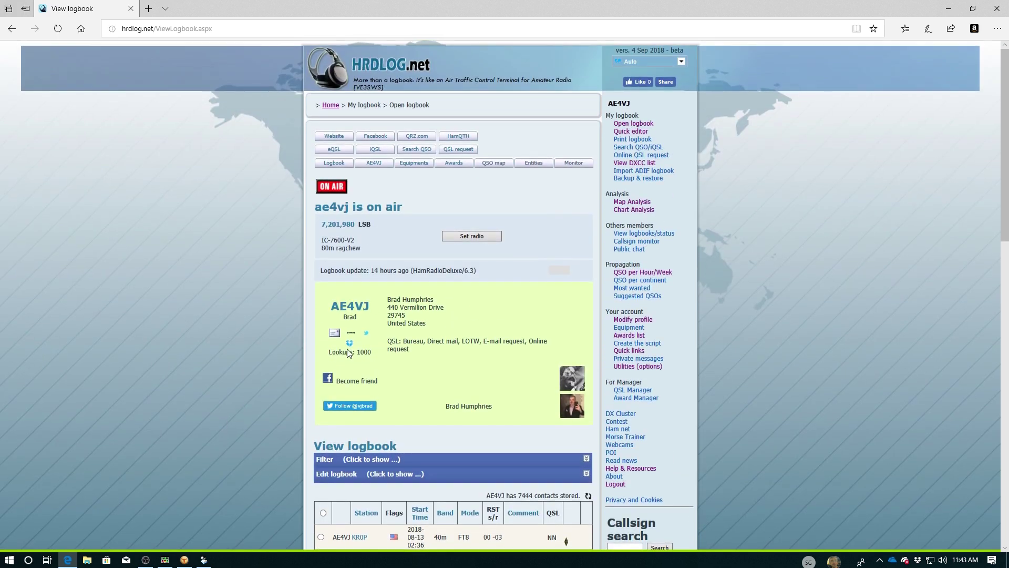
Step: Leave the logbook view and open the reports page for printing the logbook
{"action": "left_click", "coordinate": [642, 133]}
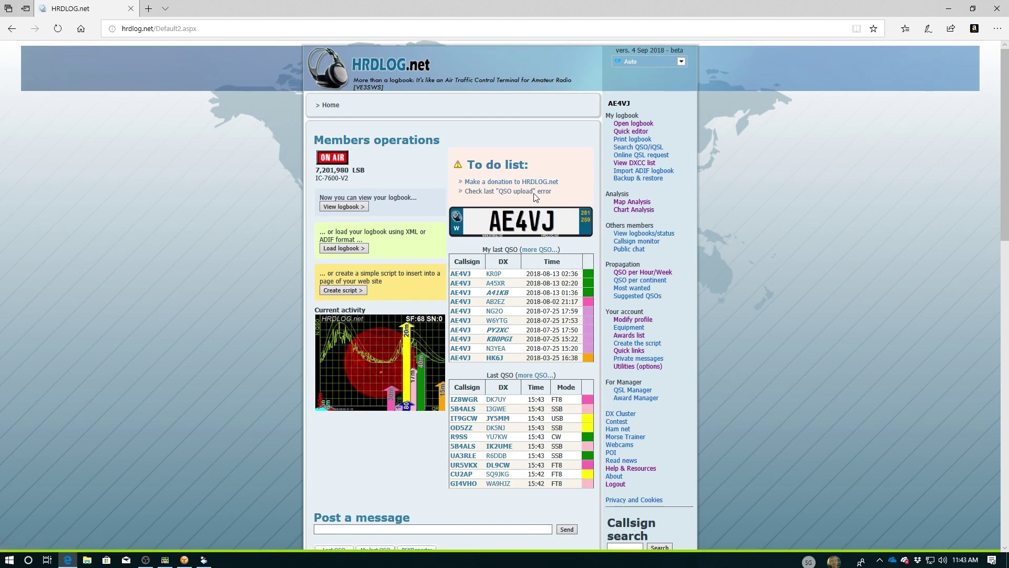
{"action": "left_click", "coordinate": [635, 140]}
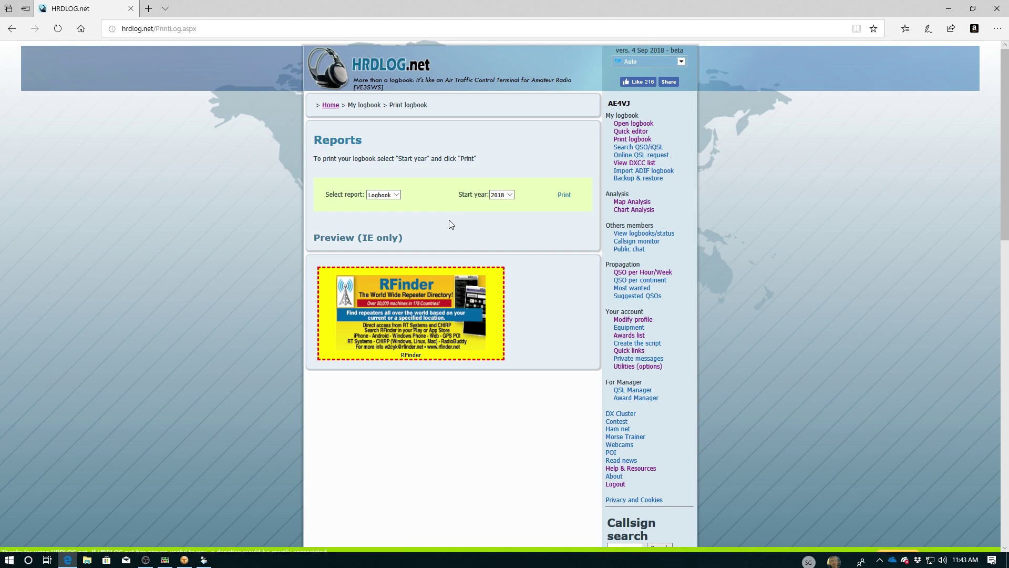
Step: Browse the iQSL card collection on the QSO search page and view the lightning-photo card in a separate tab
{"action": "left_click", "coordinate": [632, 147]}
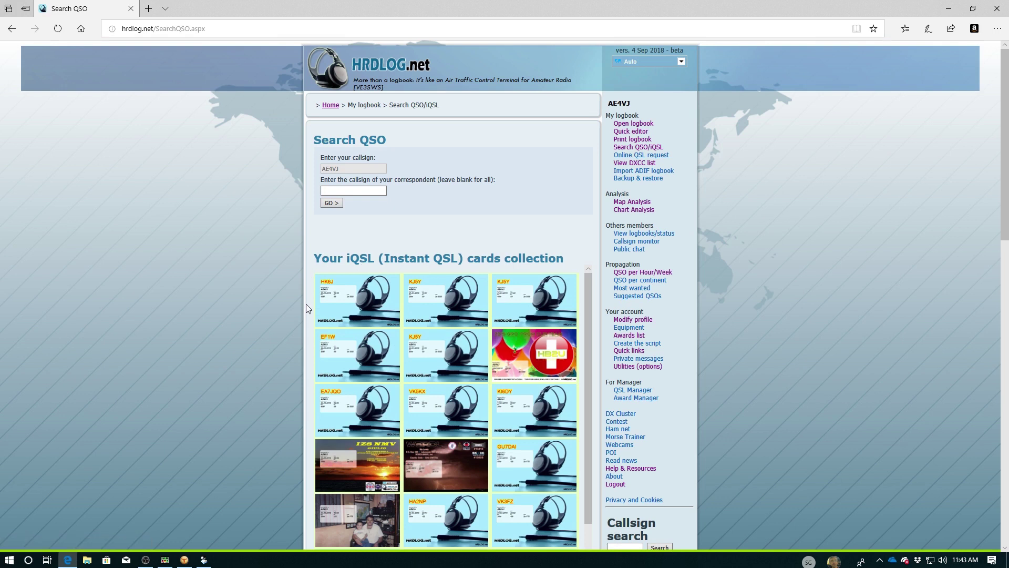
{"action": "scroll", "coordinate": [284, 328], "scroll_direction": "down", "scroll_amount": 3}
{"action": "scroll", "coordinate": [405, 322], "scroll_direction": "down", "scroll_amount": 1}
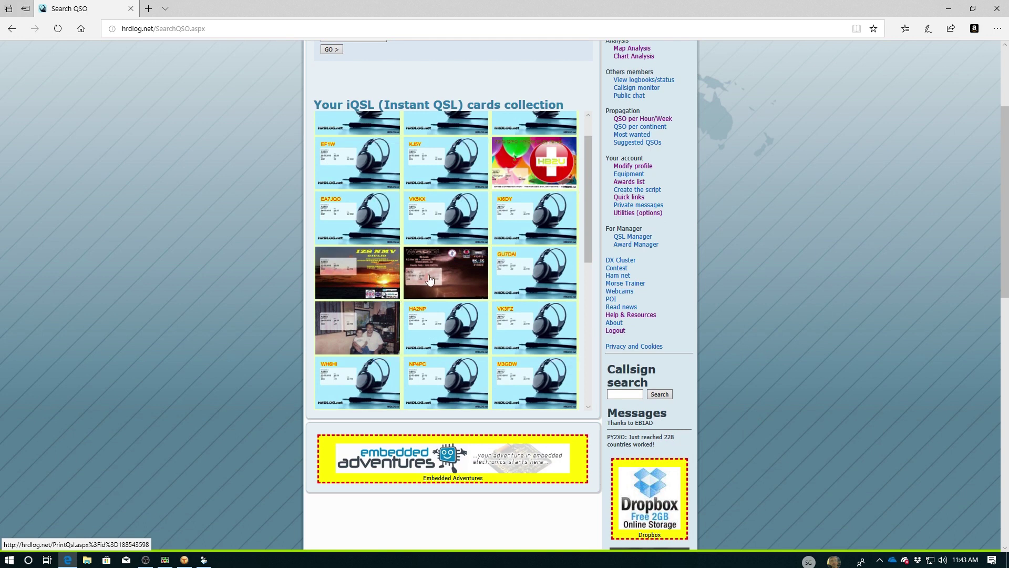
{"action": "middle_click", "coordinate": [456, 282]}
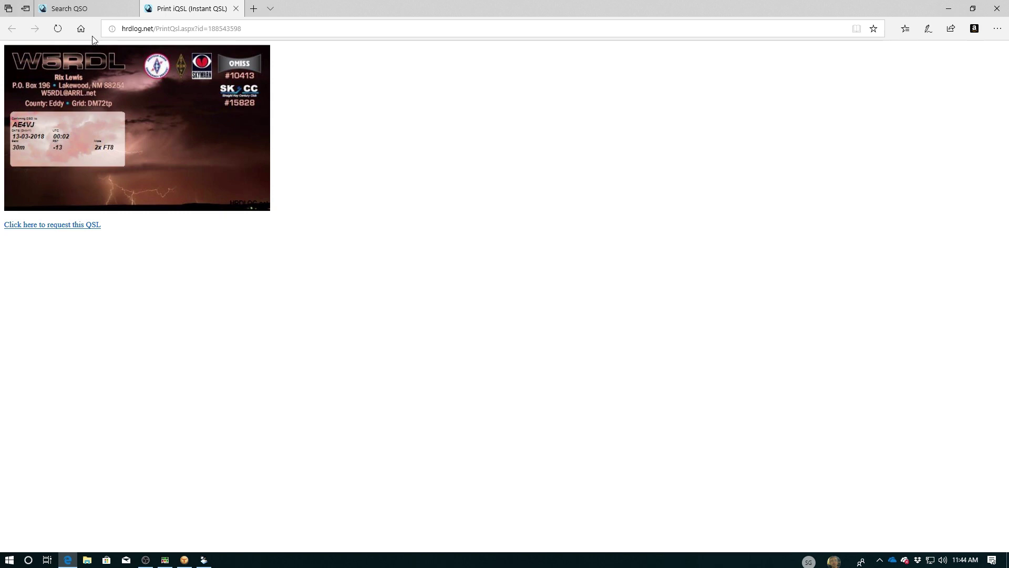
{"action": "left_click", "coordinate": [102, 9]}
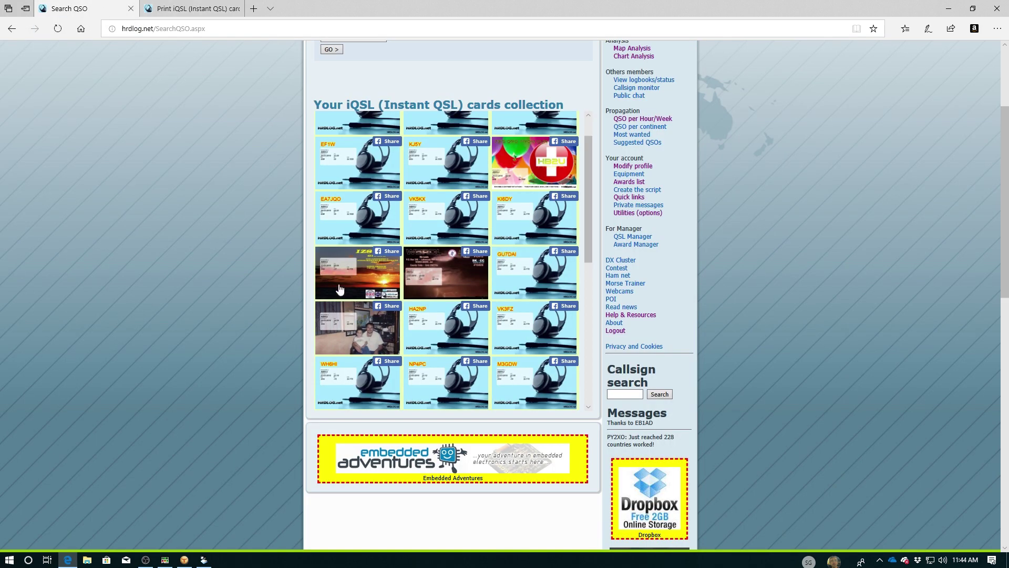
{"action": "scroll", "coordinate": [780, 334], "scroll_direction": "up", "scroll_amount": 3}
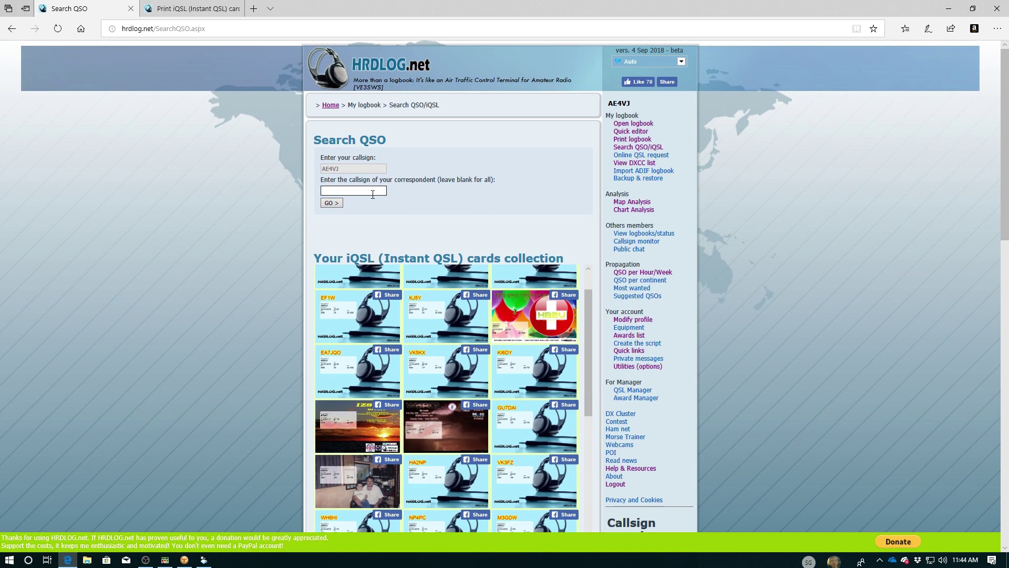
{"action": "type", "text": "n4ufp"}
{"action": "left_click", "coordinate": [331, 206]}
{"action": "left_click", "coordinate": [331, 204]}
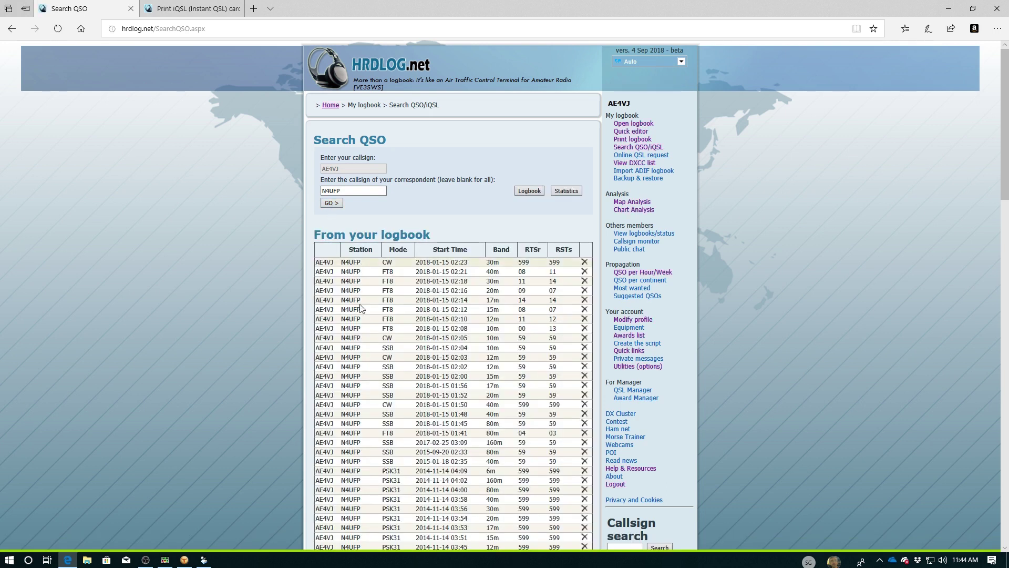
{"action": "scroll", "coordinate": [368, 332], "scroll_direction": "down", "scroll_amount": 6}
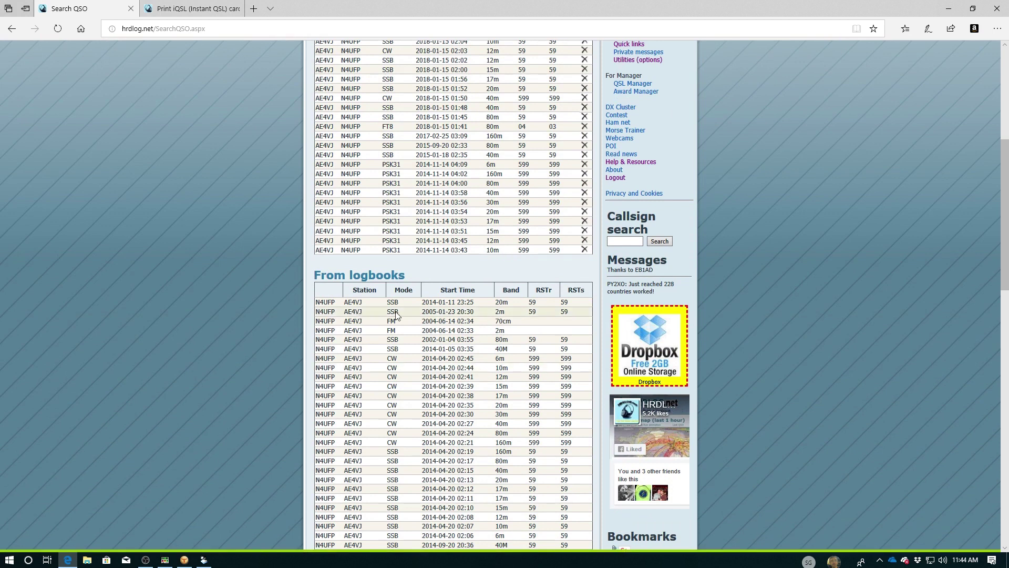
{"action": "scroll", "coordinate": [395, 311], "scroll_direction": "down", "scroll_amount": 7}
{"action": "scroll", "coordinate": [395, 313], "scroll_direction": "down", "scroll_amount": 3}
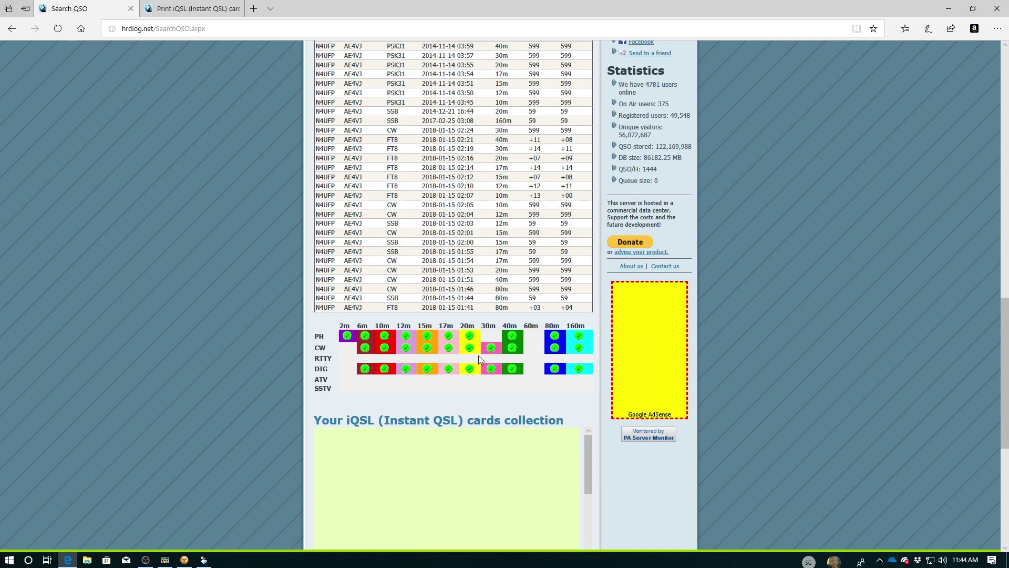
{"action": "scroll", "coordinate": [256, 333], "scroll_direction": "up", "scroll_amount": 17}
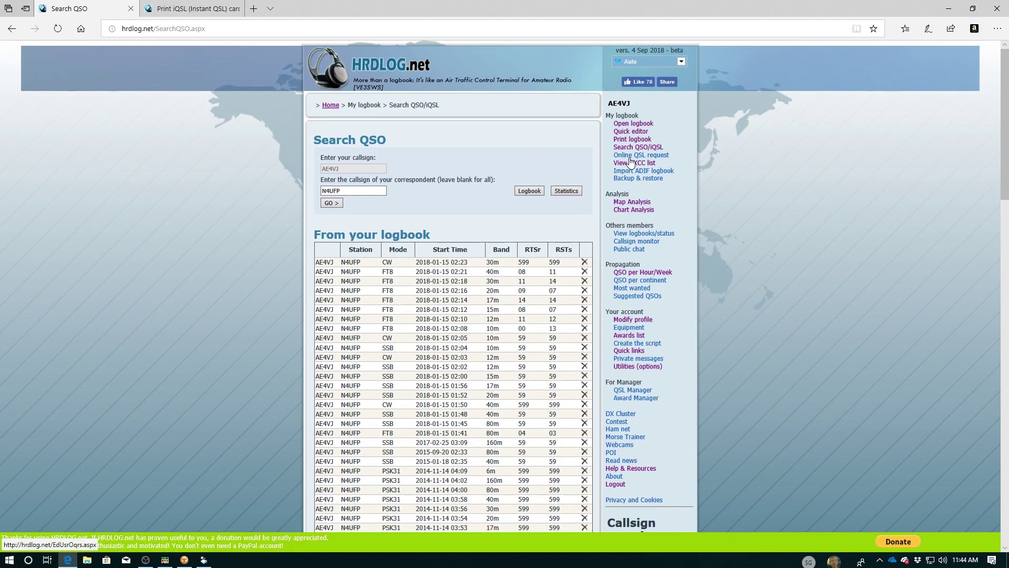
Step: View the Online QSL request page and the page for importing an ADIF logbook
{"action": "left_click", "coordinate": [631, 157]}
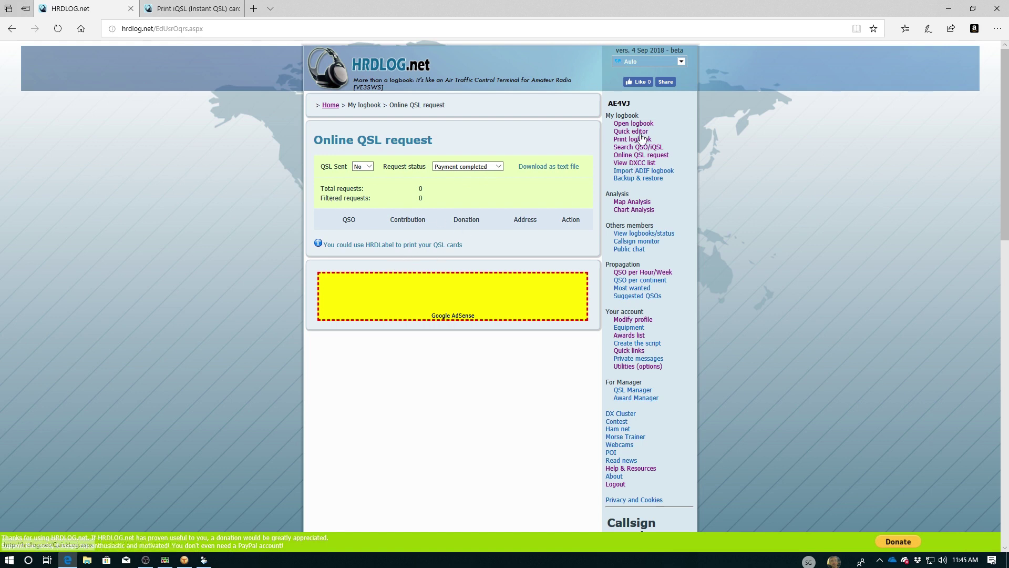
{"action": "left_click", "coordinate": [669, 171]}
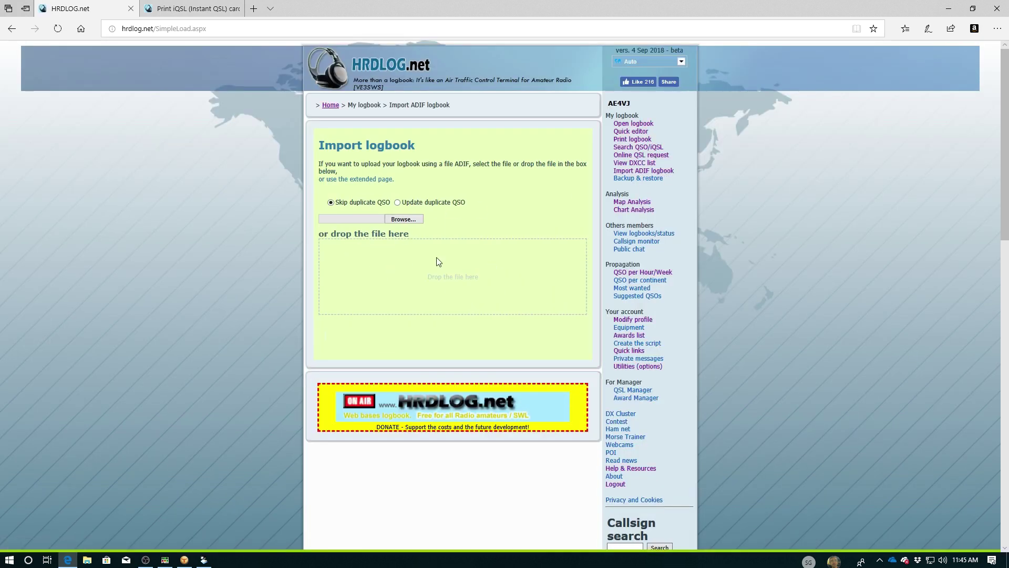
Step: Open the Backup & restore center and view its Dropbox integration settings
{"action": "left_click", "coordinate": [627, 179]}
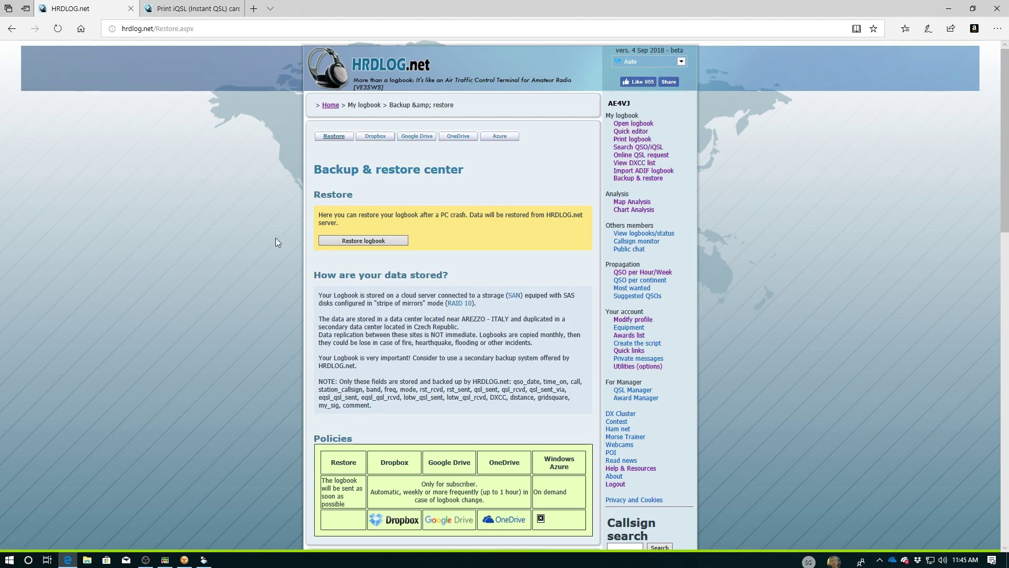
{"action": "left_click", "coordinate": [374, 138]}
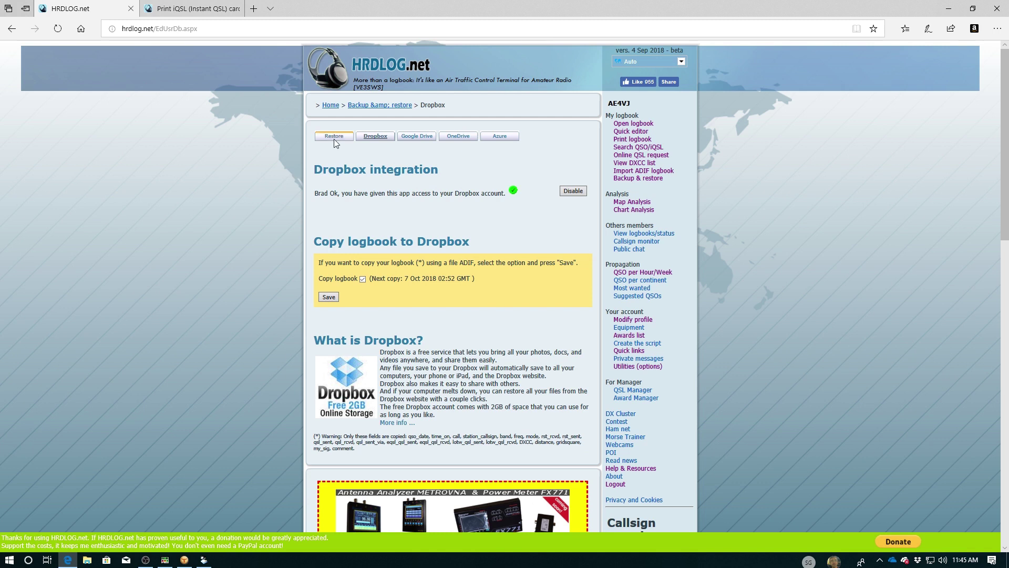
Step: Open the Map Analysis page, check the mode and band filter choices, and set the status filter to Confirmed
{"action": "left_click", "coordinate": [647, 203]}
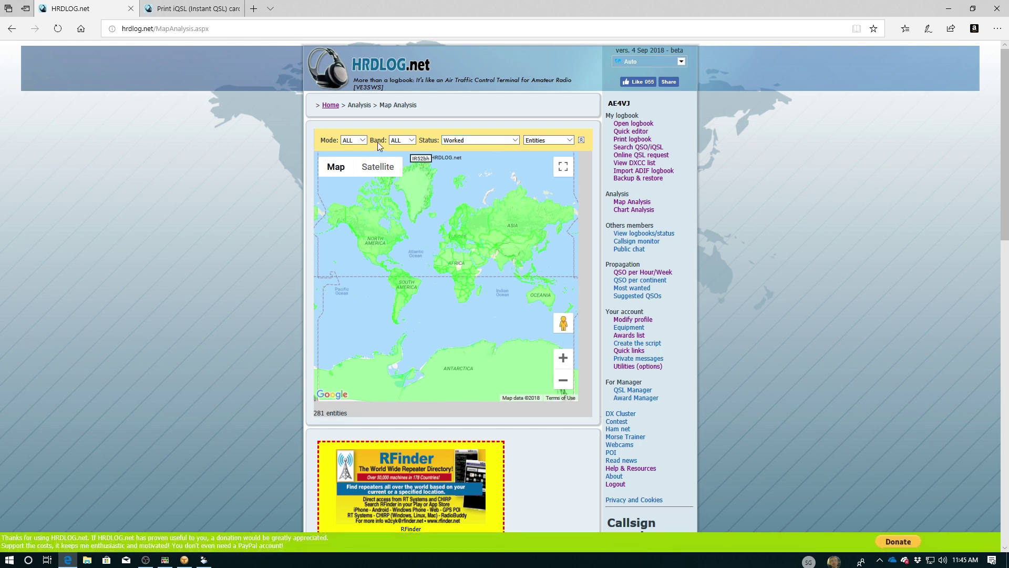
{"action": "left_click", "coordinate": [363, 140]}
{"action": "left_click", "coordinate": [363, 140]}
{"action": "left_click", "coordinate": [408, 140]}
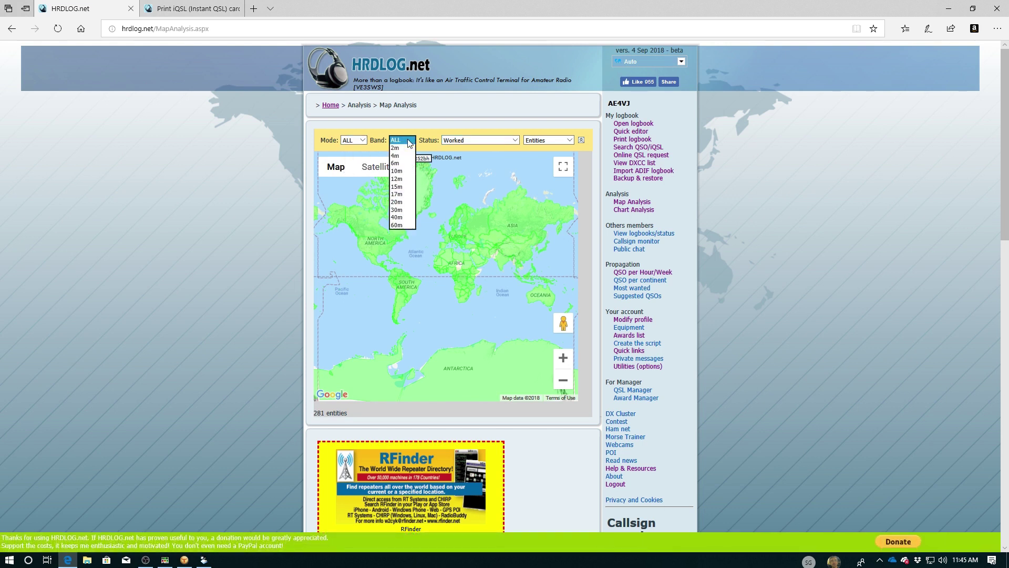
{"action": "left_click", "coordinate": [409, 141]}
{"action": "left_click", "coordinate": [479, 141]}
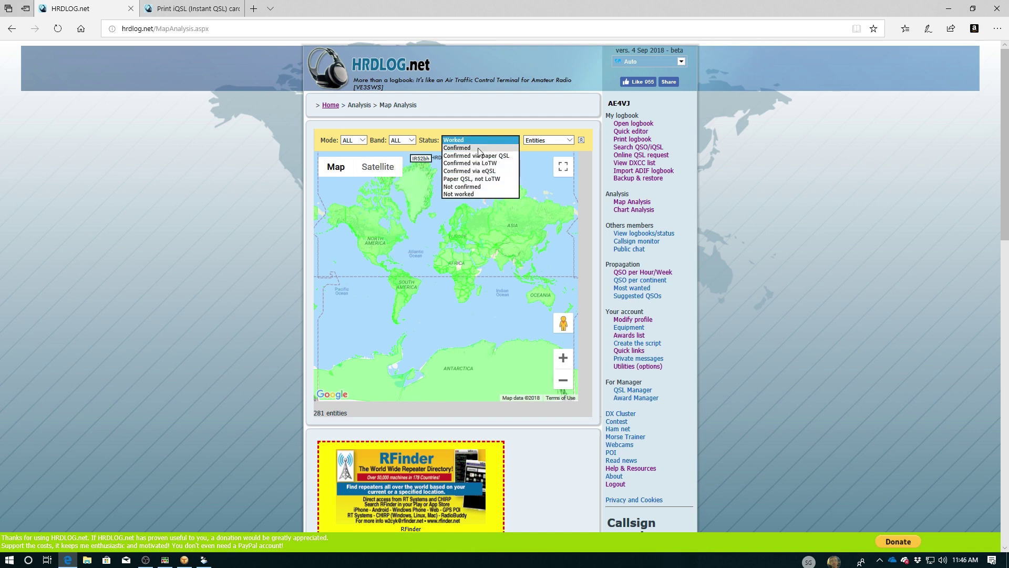
{"action": "left_click", "coordinate": [479, 149]}
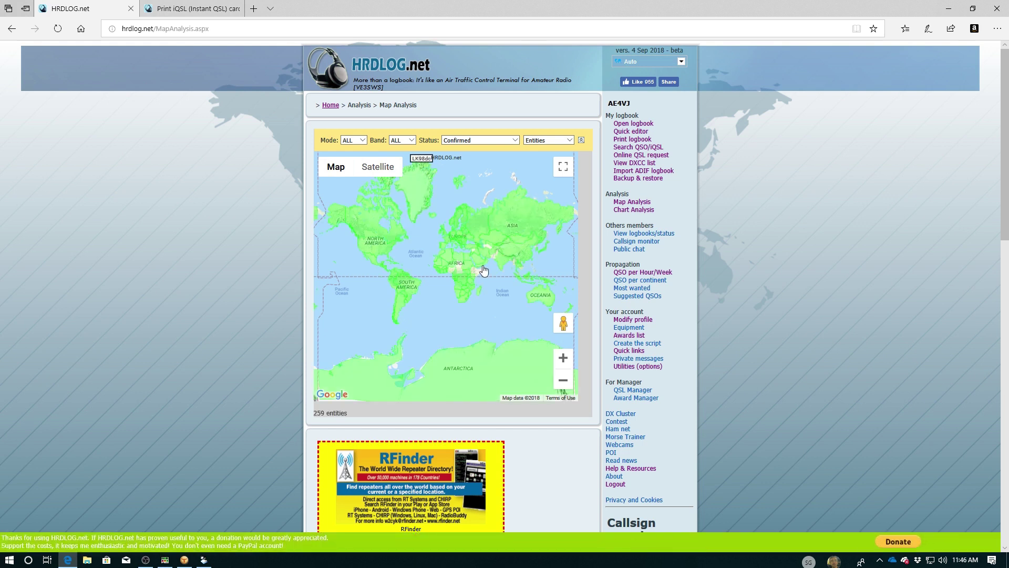
Step: Examine the confirmed entities on the map close up, from Africa north to Europe and the Middle East
{"action": "left_click", "coordinate": [565, 361]}
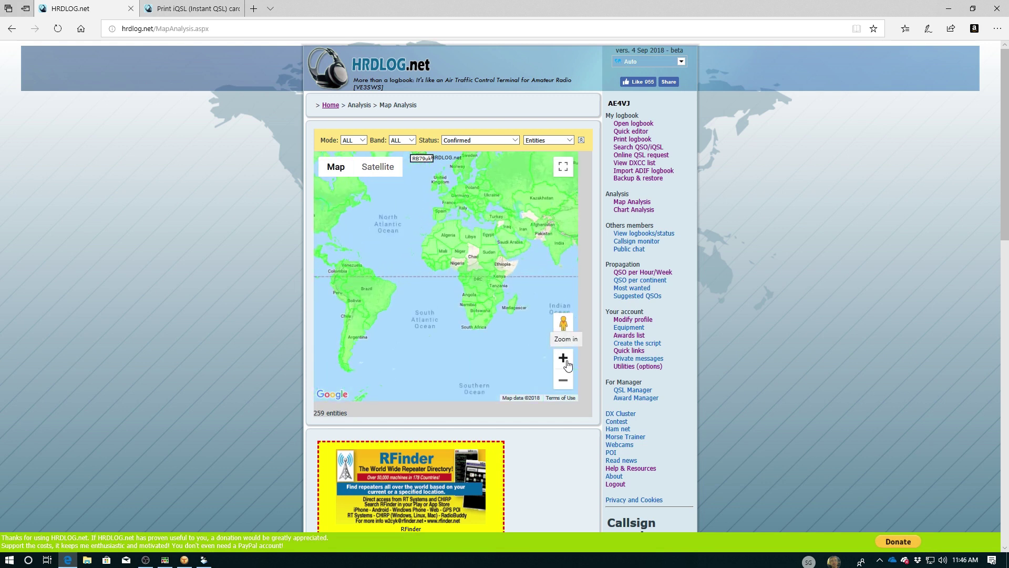
{"action": "left_click", "coordinate": [563, 358]}
{"action": "left_click_drag", "start_coordinate": [440, 268], "coordinate": [431, 267]}
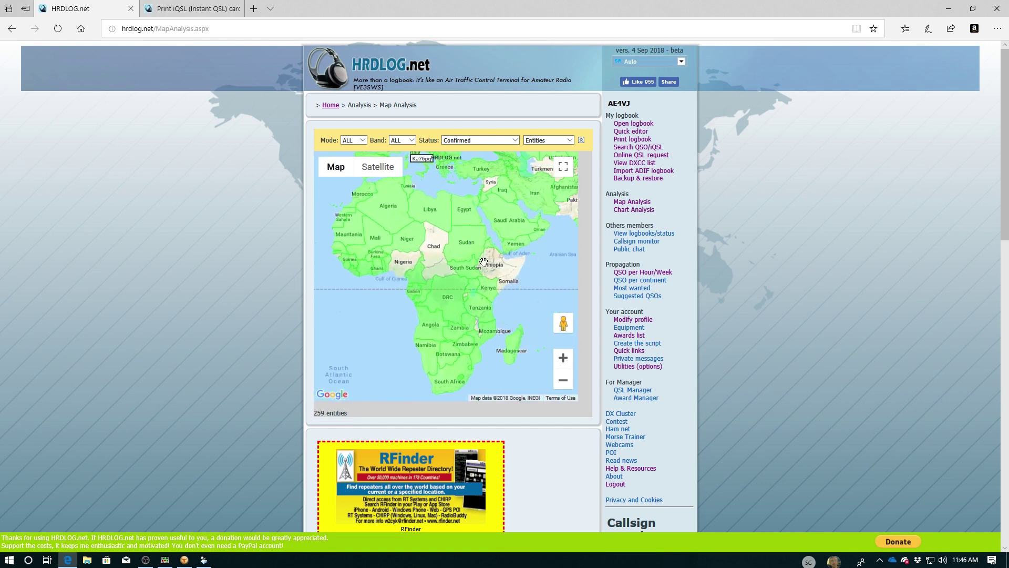
{"action": "left_click_drag", "start_coordinate": [505, 216], "coordinate": [494, 311]}
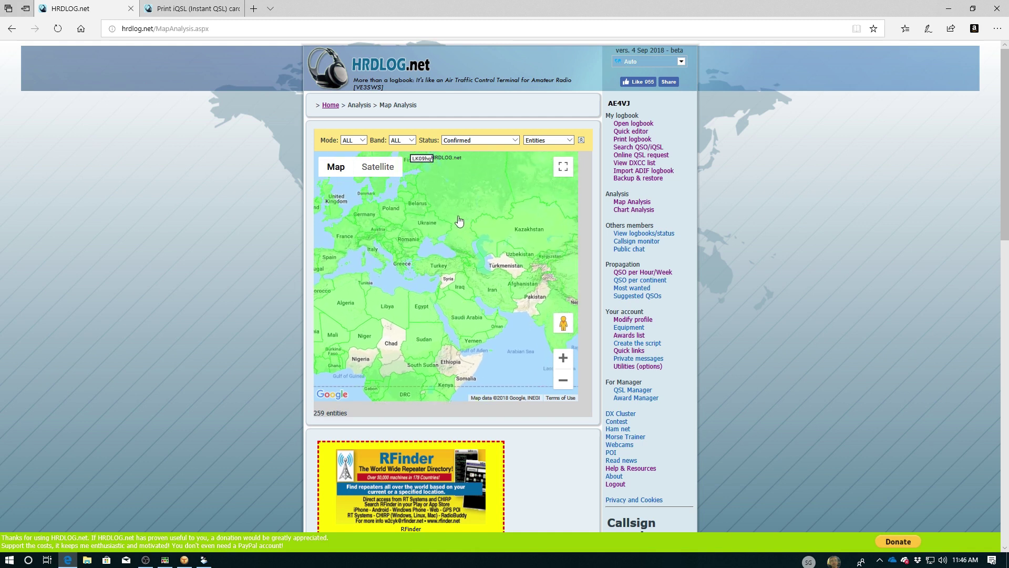
Step: View the Chart Analysis page, checking the 2014 point of the per-year band chart and the HTML embed code
{"action": "left_click", "coordinate": [622, 211]}
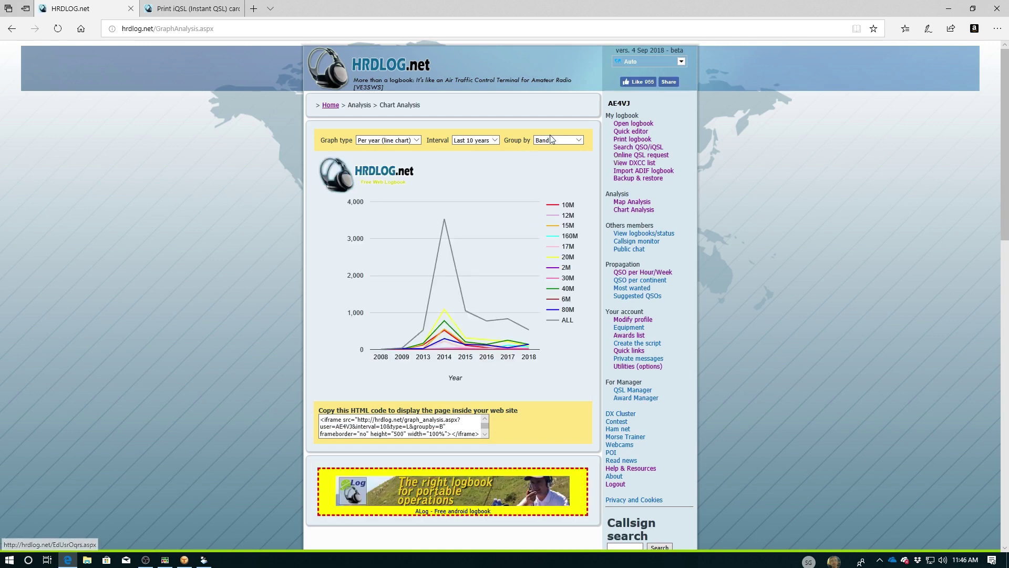
{"action": "mouse_move", "coordinate": [446, 221]}
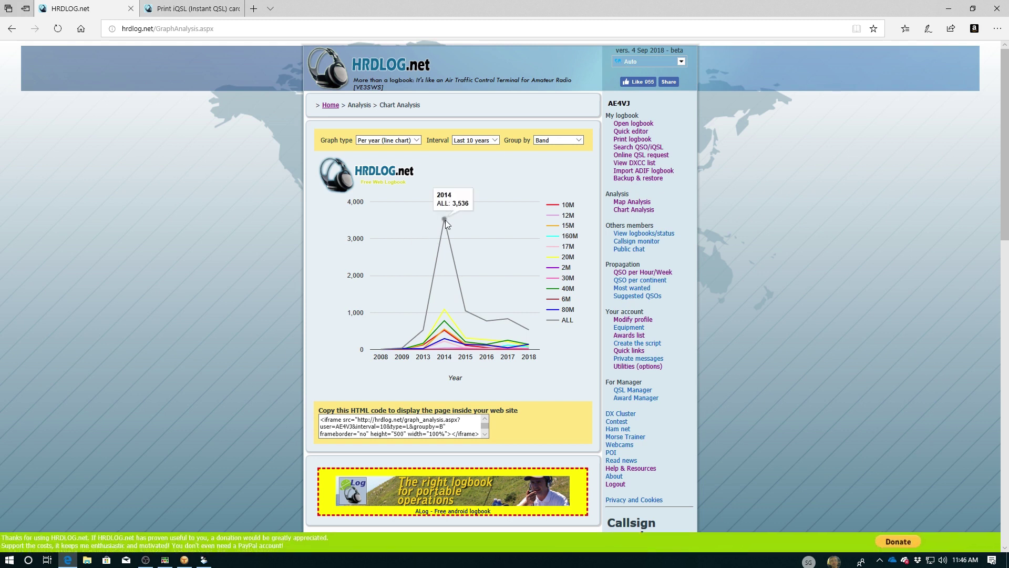
{"action": "mouse_move", "coordinate": [444, 318]}
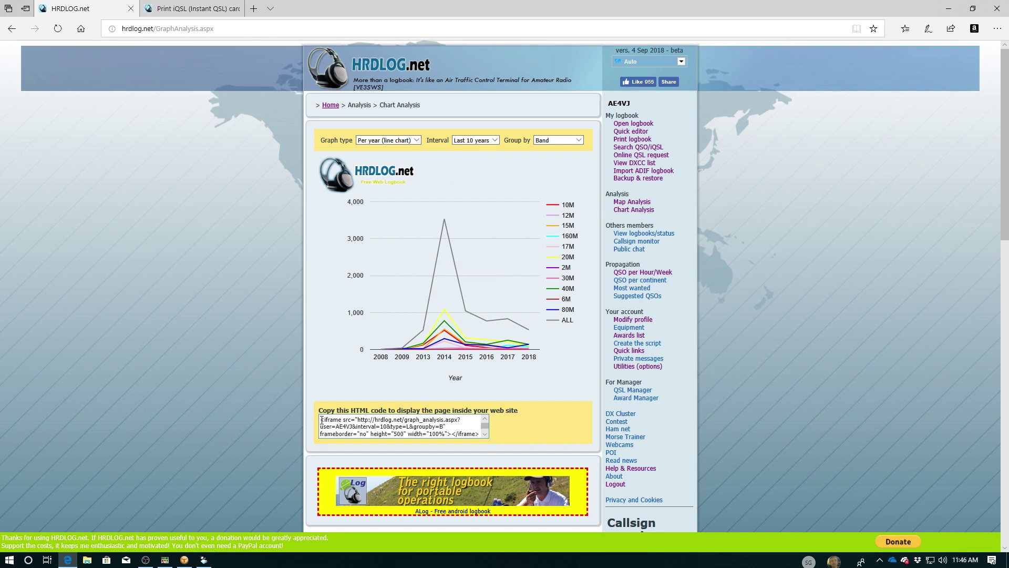
{"action": "scroll", "coordinate": [451, 431], "scroll_direction": "down", "scroll_amount": 2}
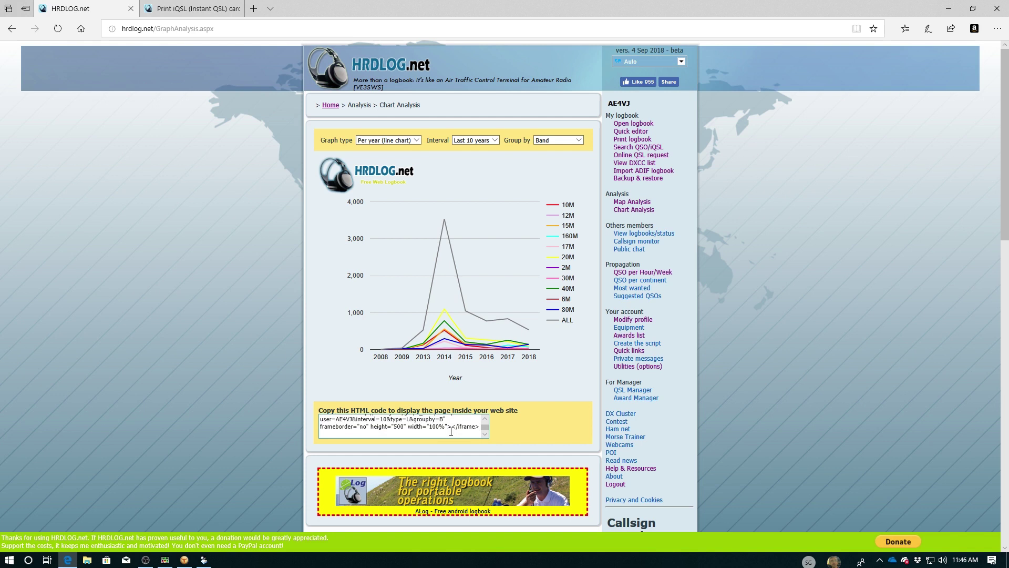
{"action": "scroll", "coordinate": [451, 431], "scroll_direction": "down", "scroll_amount": 2}
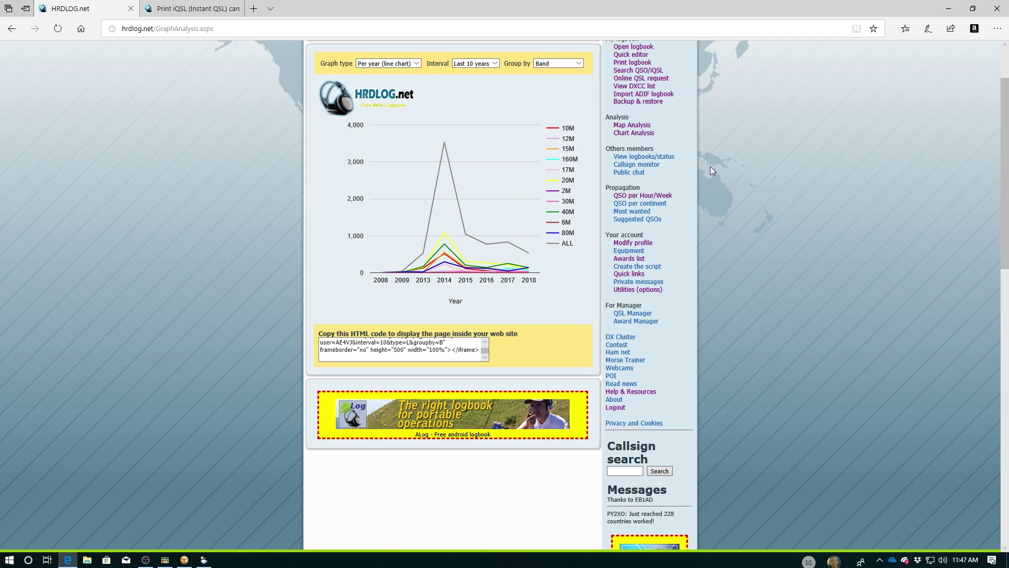
Step: View other members' logbooks and expand the list of callsigns beginning with 4
{"action": "left_click", "coordinate": [658, 160]}
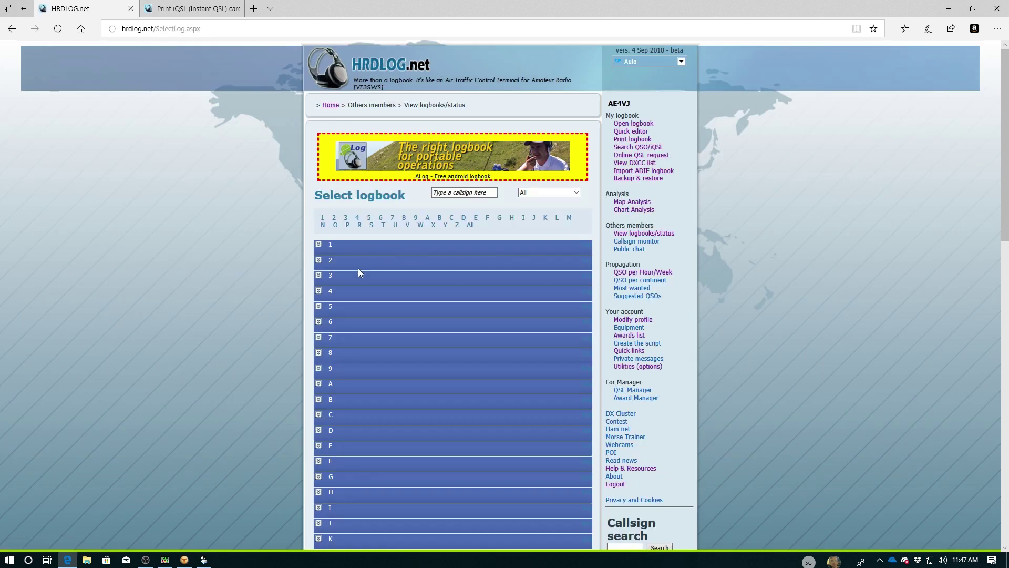
{"action": "left_click", "coordinate": [319, 292]}
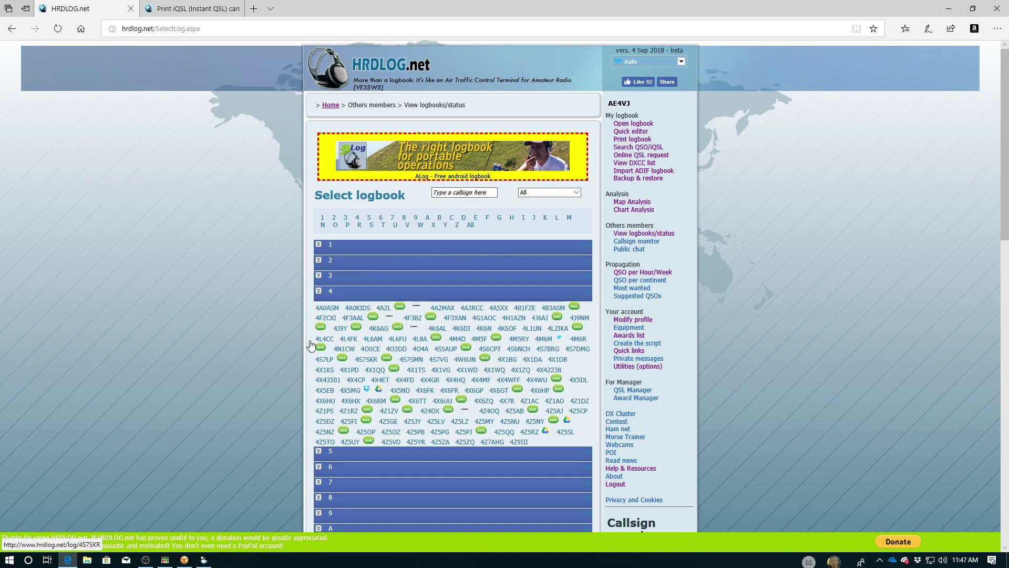
{"action": "scroll", "coordinate": [237, 328], "scroll_direction": "down", "scroll_amount": 3}
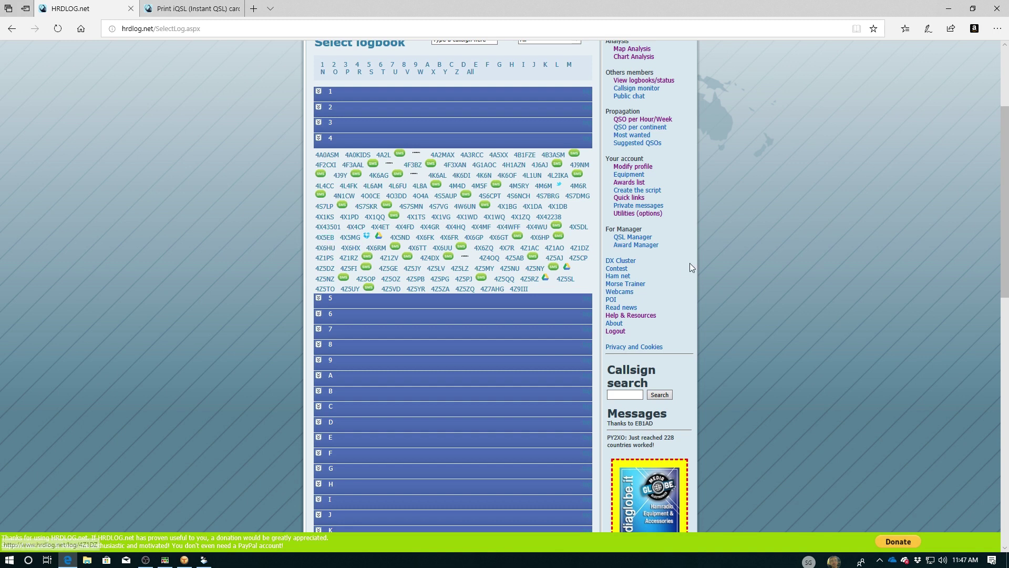
{"action": "left_click", "coordinate": [650, 88]}
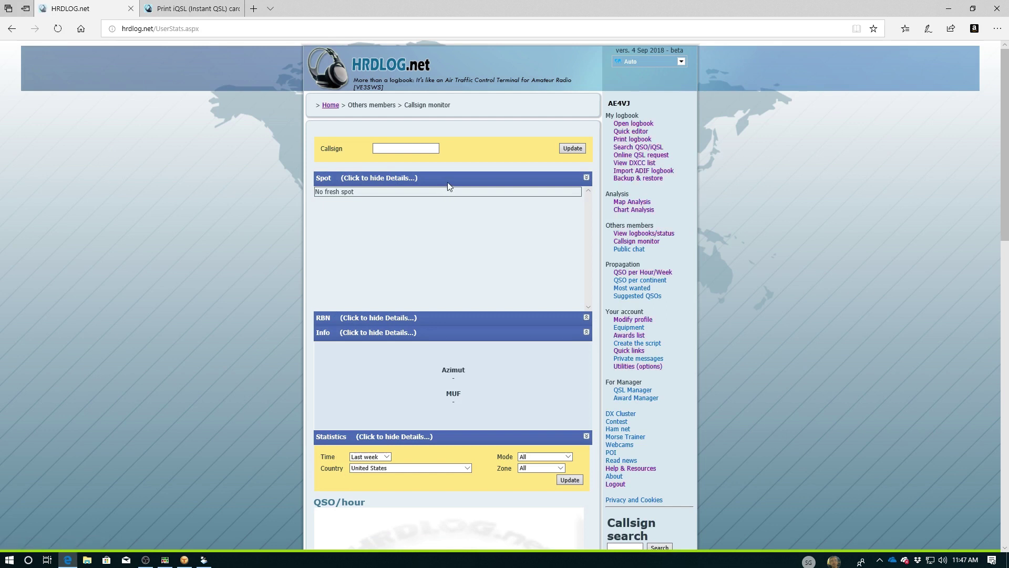
{"action": "scroll", "coordinate": [232, 237], "scroll_direction": "down", "scroll_amount": 2}
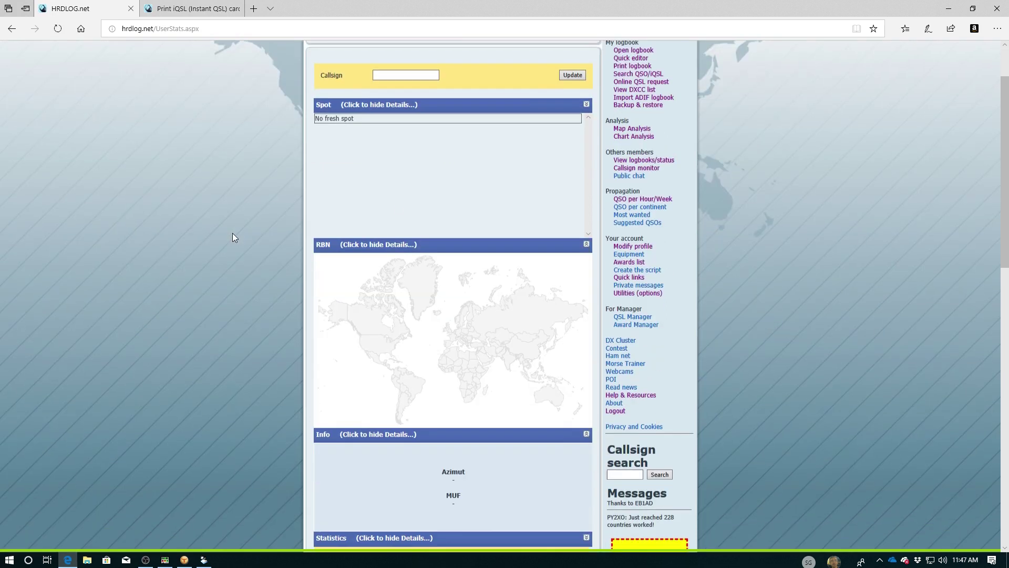
{"action": "scroll", "coordinate": [281, 269], "scroll_direction": "down", "scroll_amount": 3}
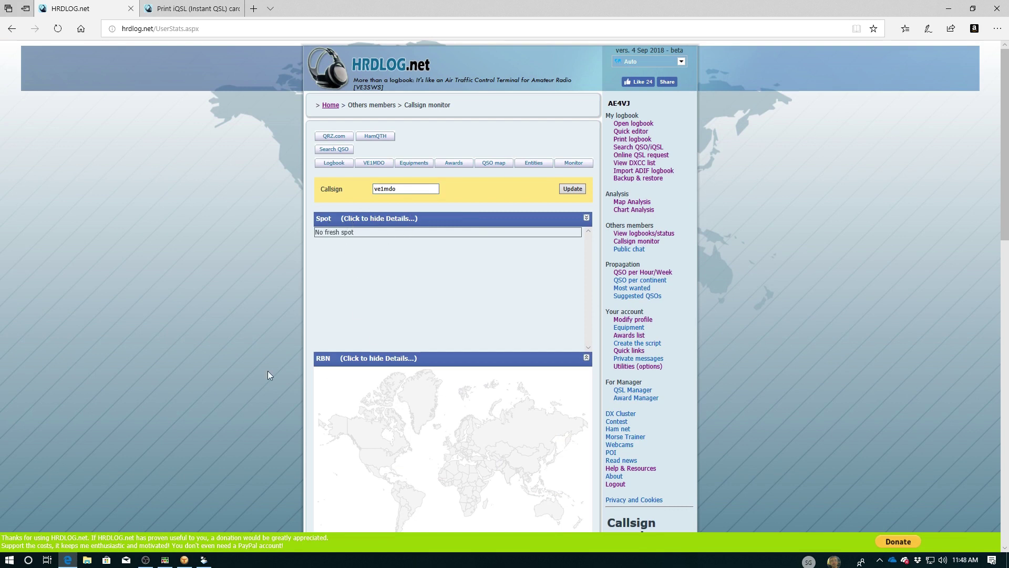
{"action": "scroll", "coordinate": [165, 366], "scroll_direction": "down", "scroll_amount": 5}
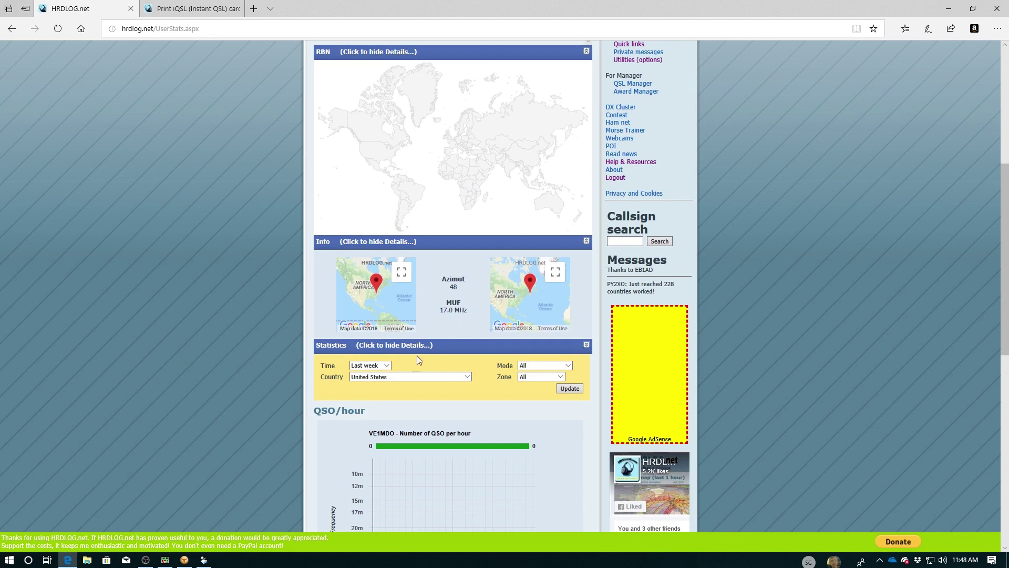
{"action": "scroll", "coordinate": [264, 368], "scroll_direction": "down", "scroll_amount": 3}
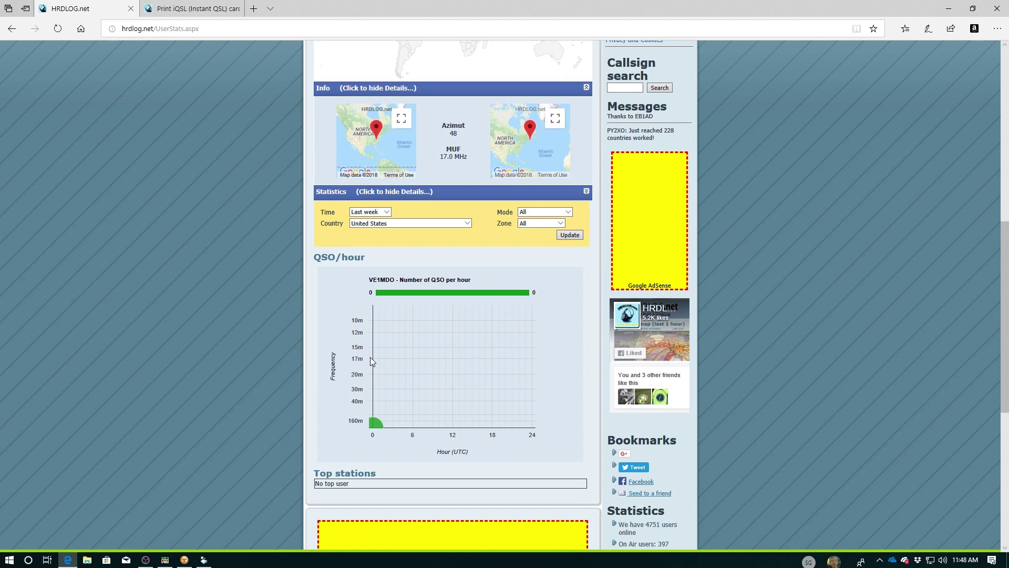
{"action": "scroll", "coordinate": [315, 377], "scroll_direction": "down", "scroll_amount": 5}
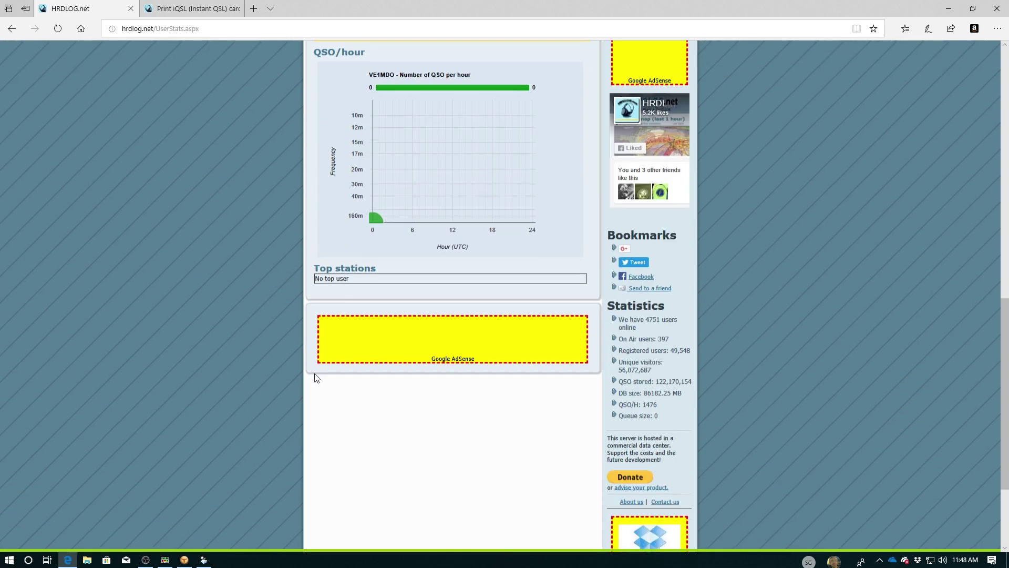
{"action": "scroll", "coordinate": [316, 376], "scroll_direction": "up", "scroll_amount": 14}
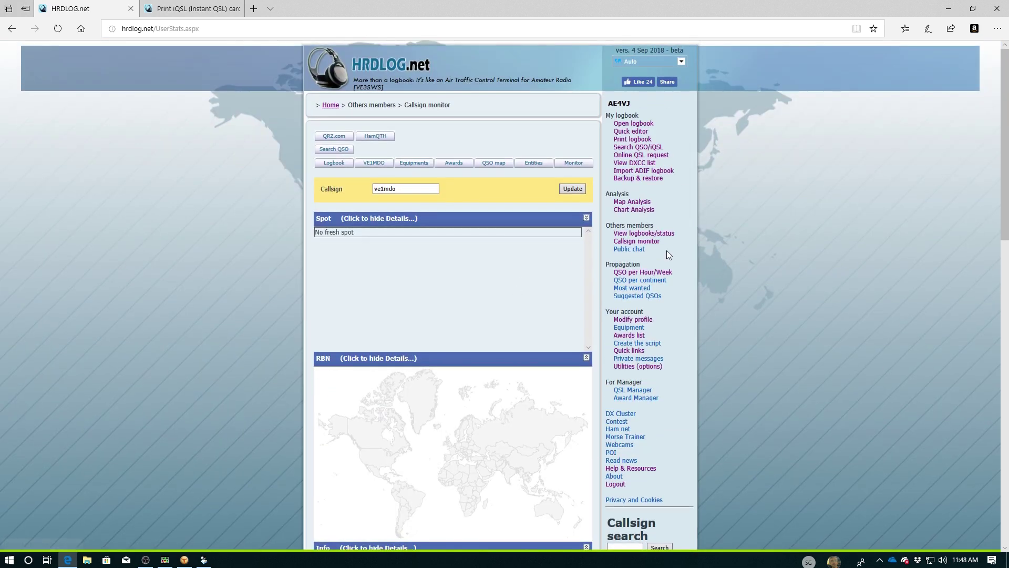
Step: Open the Public chat page and read back through the members' messages
{"action": "left_click", "coordinate": [641, 249]}
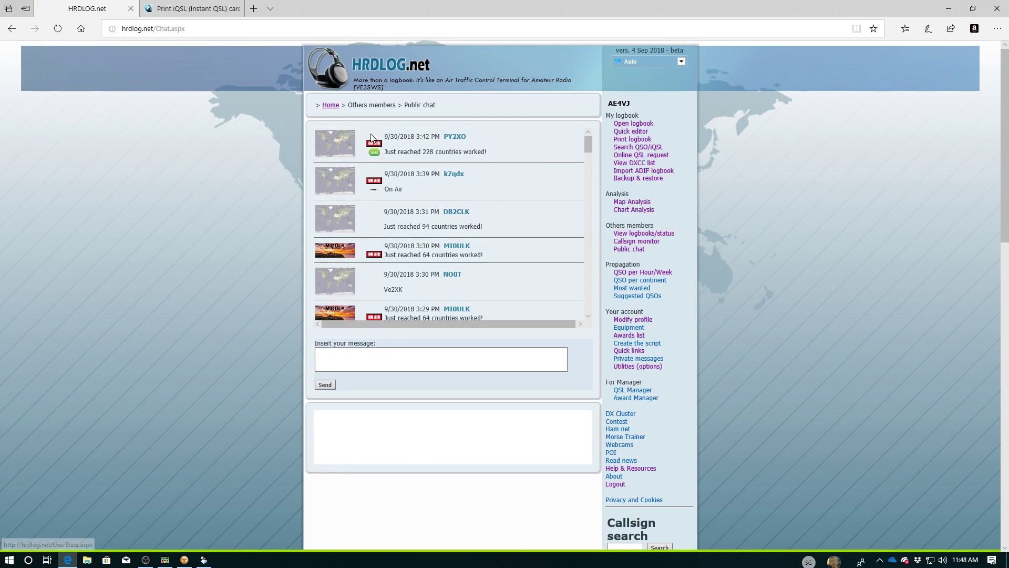
{"action": "scroll", "coordinate": [411, 158], "scroll_direction": "down", "scroll_amount": 2}
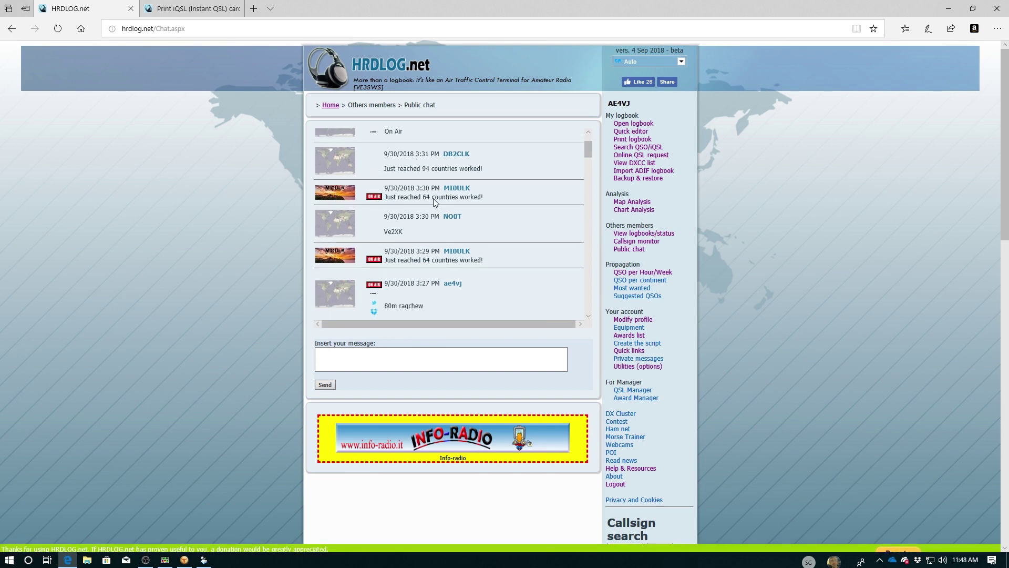
{"action": "scroll", "coordinate": [434, 203], "scroll_direction": "down", "scroll_amount": 3}
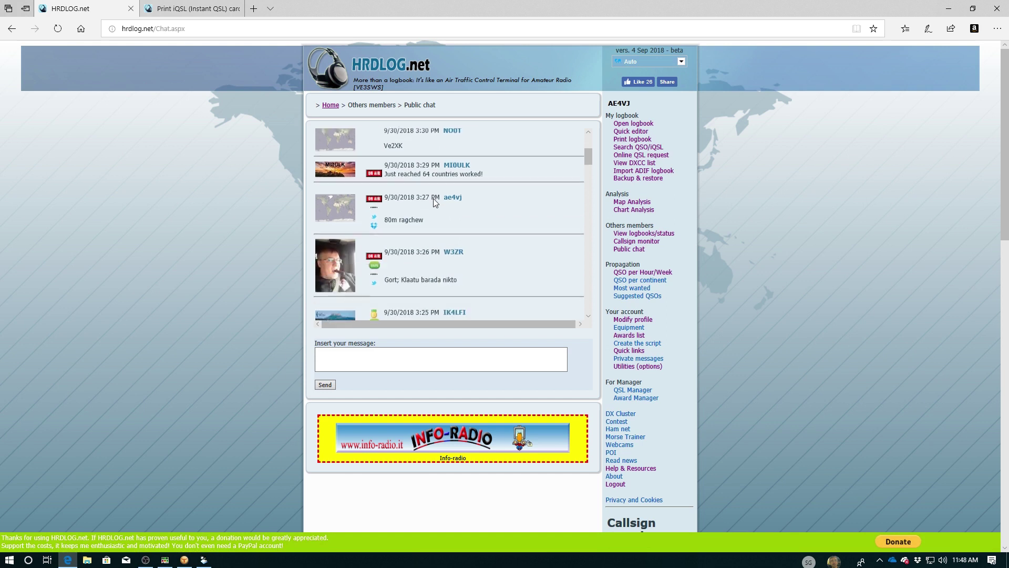
{"action": "scroll", "coordinate": [434, 202], "scroll_direction": "down", "scroll_amount": 6}
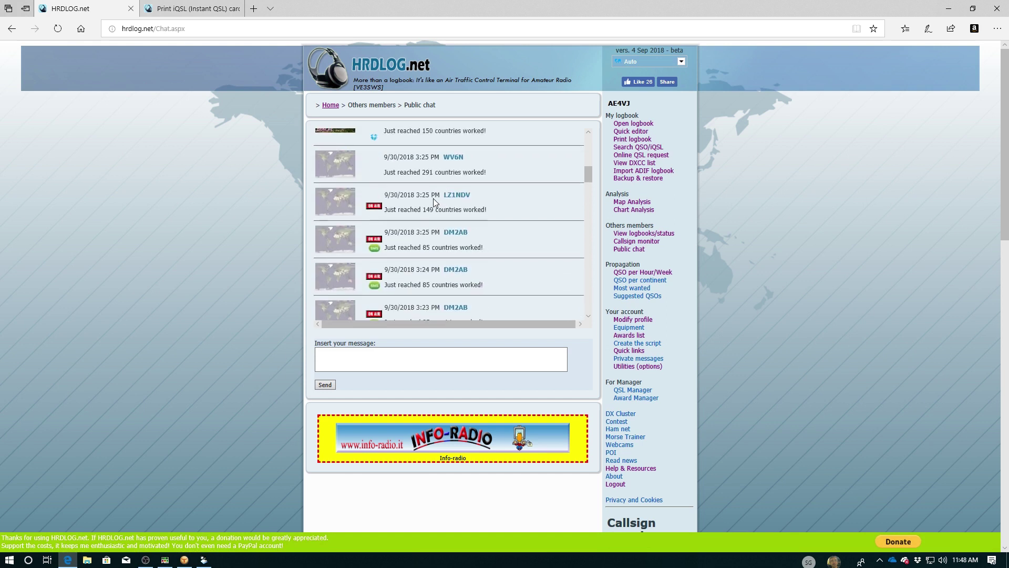
{"action": "scroll", "coordinate": [433, 200], "scroll_direction": "down", "scroll_amount": 6}
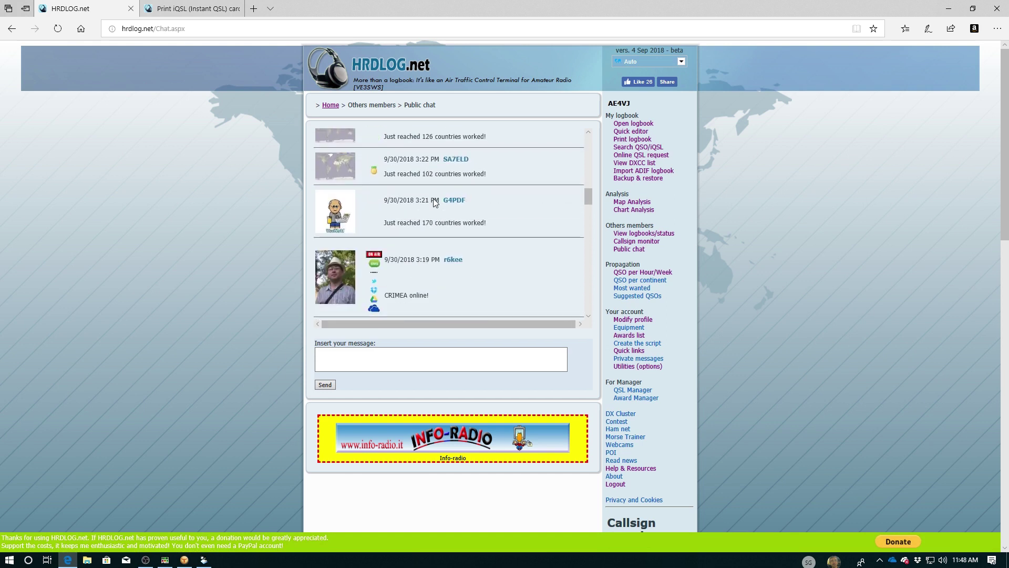
{"action": "scroll", "coordinate": [433, 197], "scroll_direction": "down", "scroll_amount": 1}
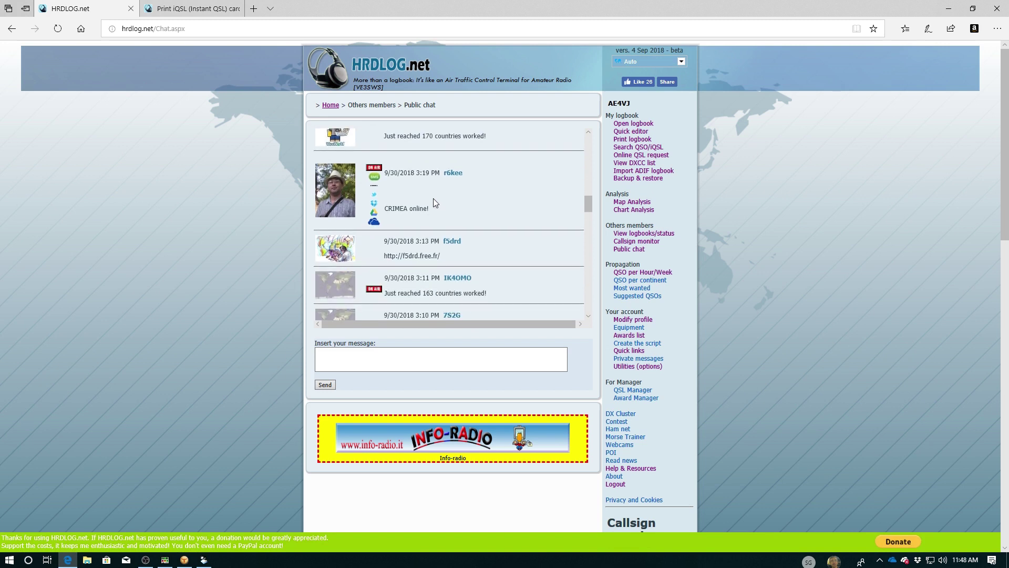
{"action": "scroll", "coordinate": [433, 198], "scroll_direction": "down", "scroll_amount": 1}
{"action": "scroll", "coordinate": [433, 198], "scroll_direction": "down", "scroll_amount": 5}
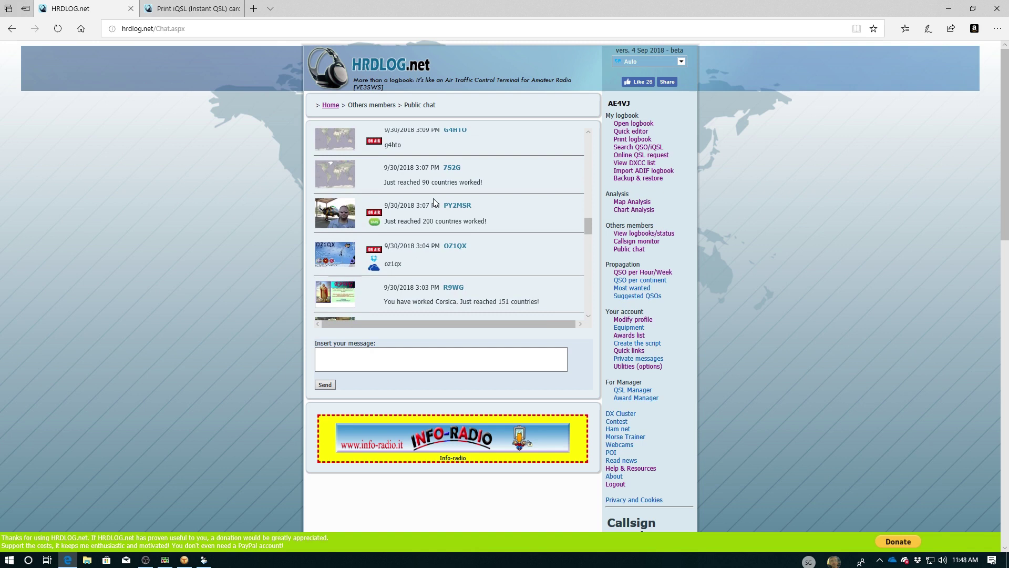
{"action": "scroll", "coordinate": [433, 198], "scroll_direction": "down", "scroll_amount": 1}
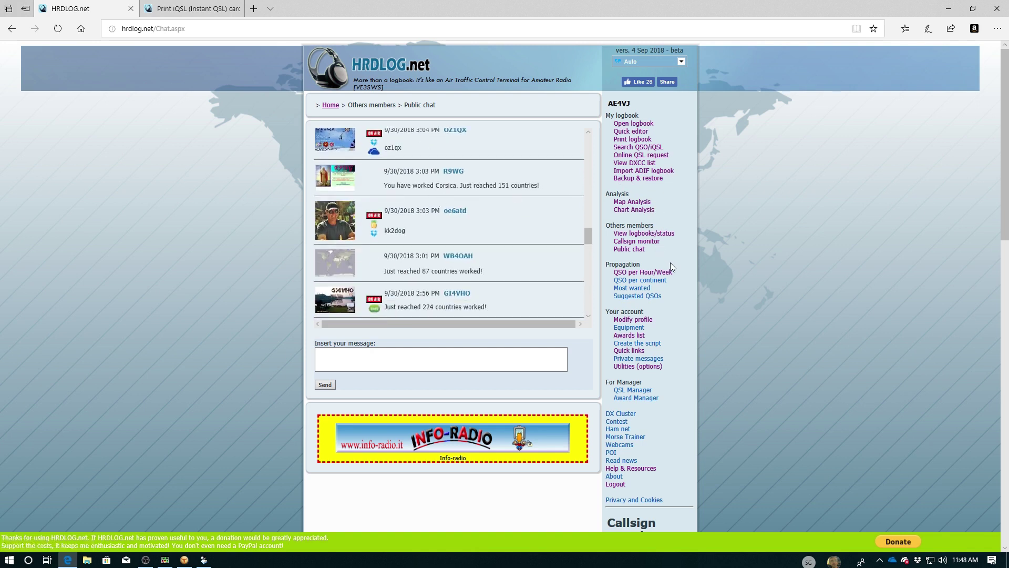
{"action": "scroll", "coordinate": [468, 213], "scroll_direction": "down", "scroll_amount": 2}
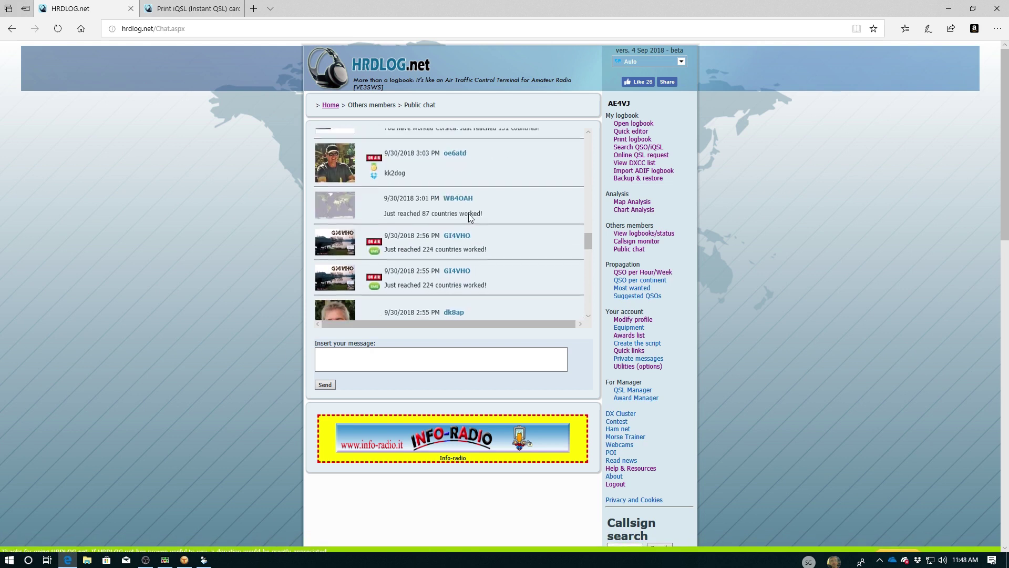
{"action": "scroll", "coordinate": [468, 214], "scroll_direction": "down", "scroll_amount": 3}
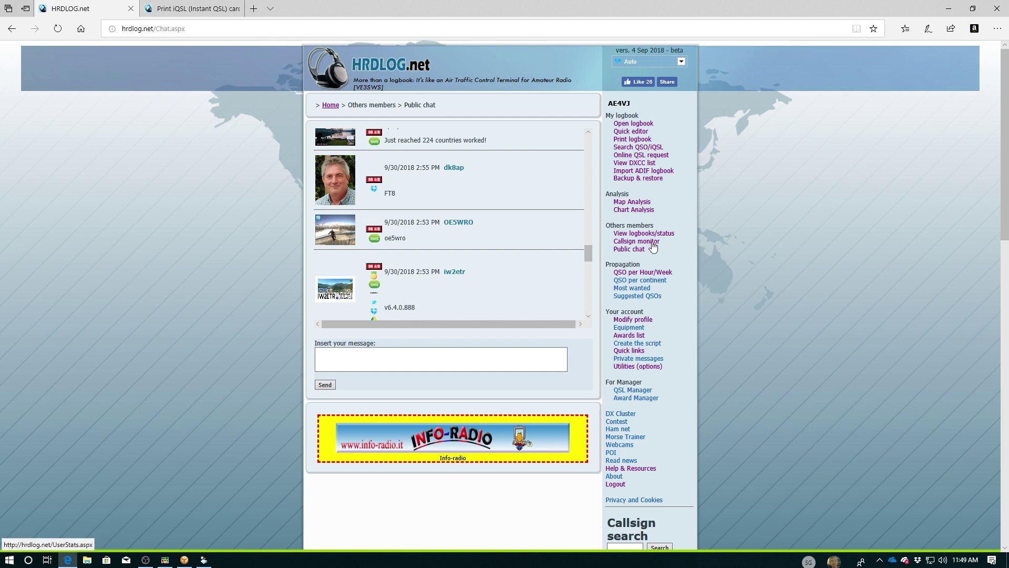
Step: View the QSO per hour and per week propagation graphs and the Most wanted countries page
{"action": "left_click", "coordinate": [664, 272]}
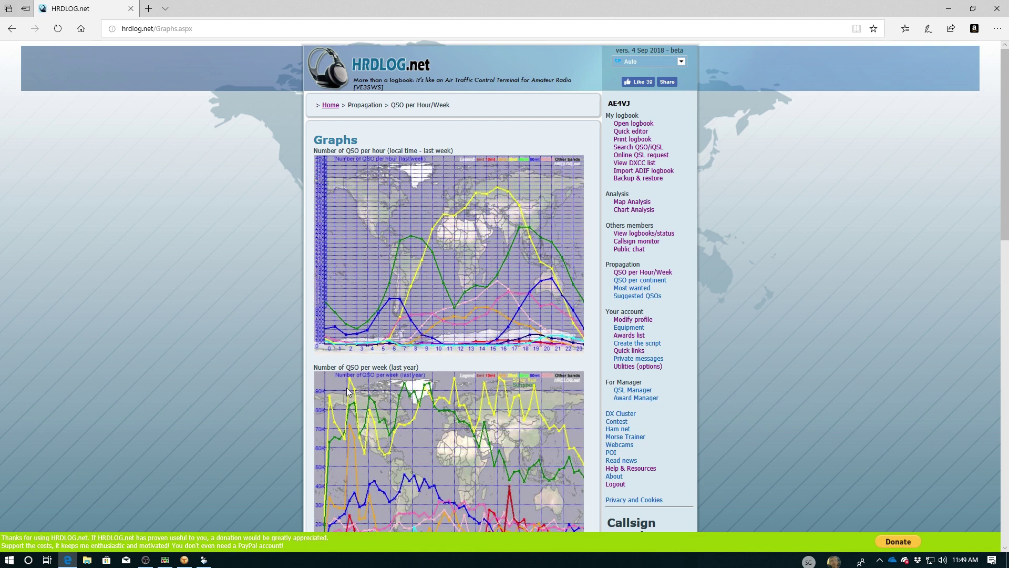
{"action": "scroll", "coordinate": [348, 392], "scroll_direction": "down", "scroll_amount": 3}
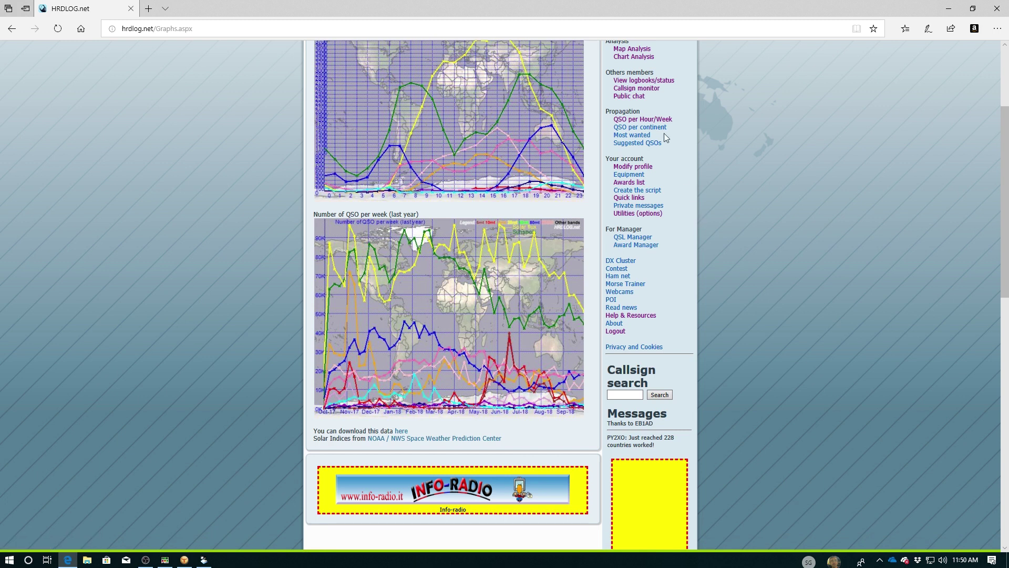
{"action": "left_click", "coordinate": [645, 135]}
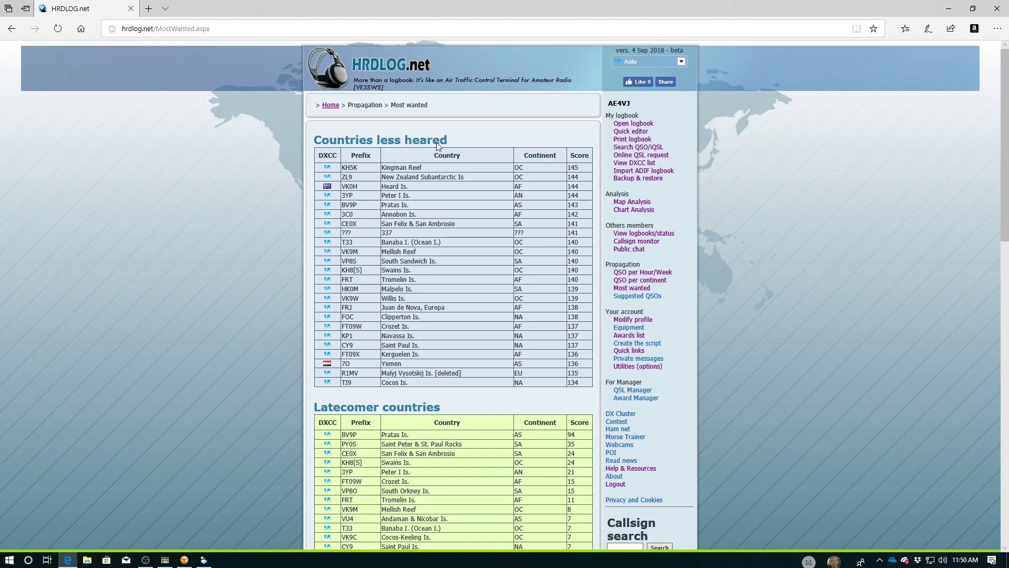
Step: Open the Suggested QSOs page and restrict the suggestions to the CW, DIG and PH modes
{"action": "left_click", "coordinate": [641, 297]}
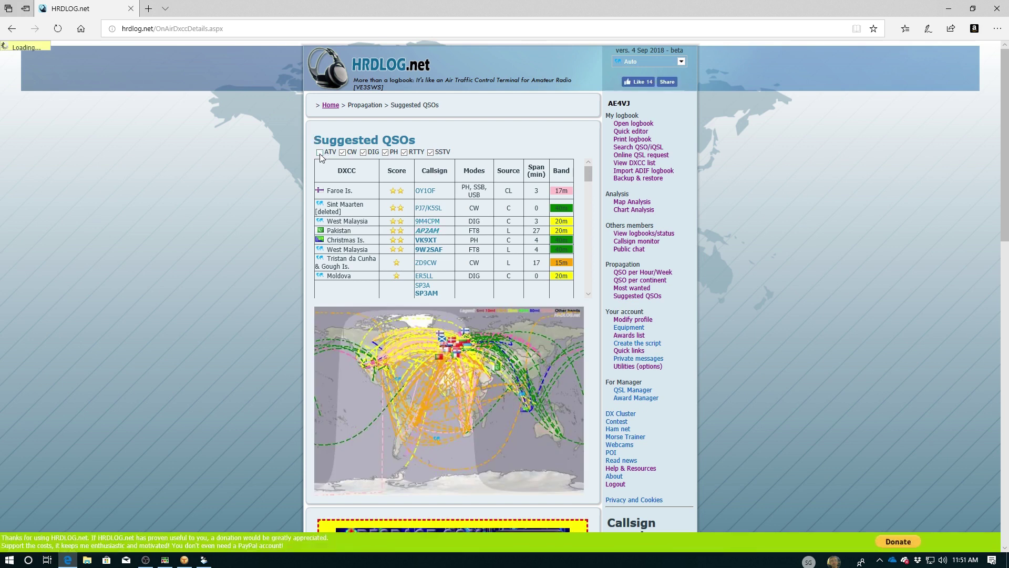
{"action": "left_click", "coordinate": [430, 152]}
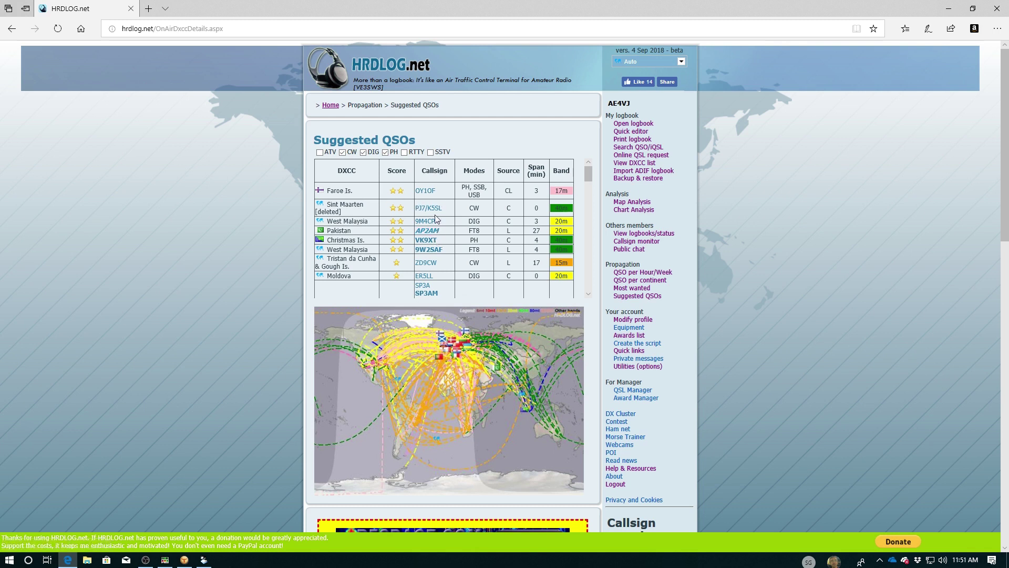
Step: Examine the suggested QSOs list, including each entity's score, callsigns, modes, source, time span and band
{"action": "scroll", "coordinate": [459, 226], "scroll_direction": "down", "scroll_amount": 1}
{"action": "scroll", "coordinate": [460, 226], "scroll_direction": "down", "scroll_amount": 2}
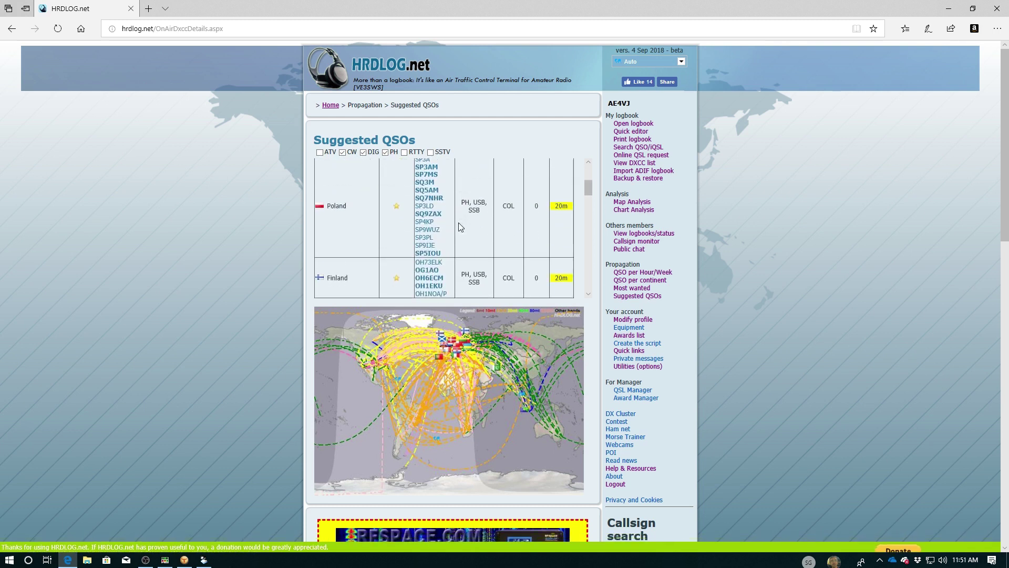
{"action": "scroll", "coordinate": [557, 221], "scroll_direction": "up", "scroll_amount": 3}
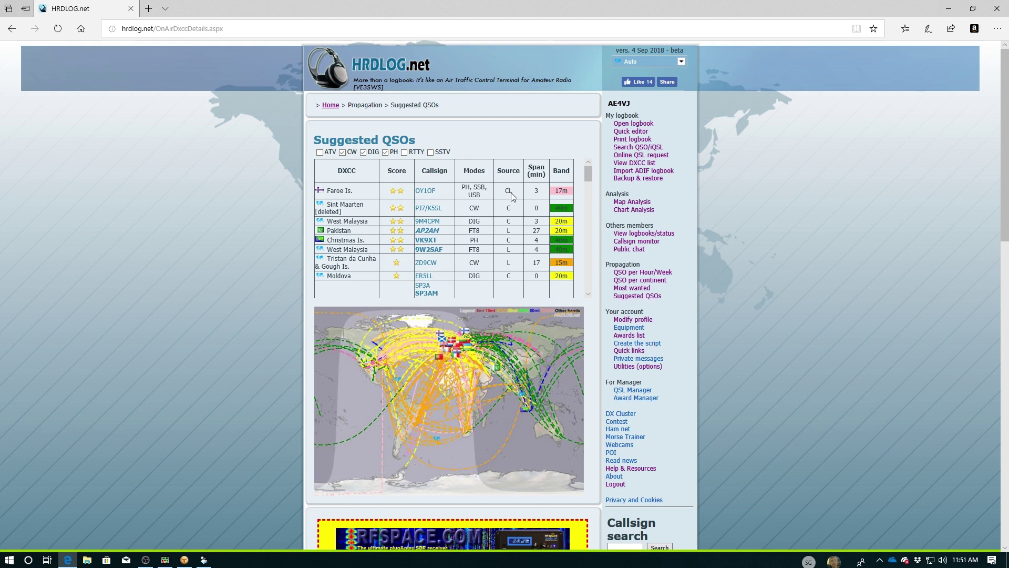
{"action": "mouse_move", "coordinate": [589, 176]}
{"action": "left_mouse_down"}
{"action": "mouse_move", "coordinate": [591, 215]}
{"action": "mouse_move", "coordinate": [588, 159]}
{"action": "left_mouse_up"}
{"action": "scroll", "coordinate": [267, 254], "scroll_direction": "down", "scroll_amount": 5}
{"action": "scroll", "coordinate": [267, 255], "scroll_direction": "up", "scroll_amount": 5}
{"action": "scroll", "coordinate": [510, 264], "scroll_direction": "down", "scroll_amount": 1}
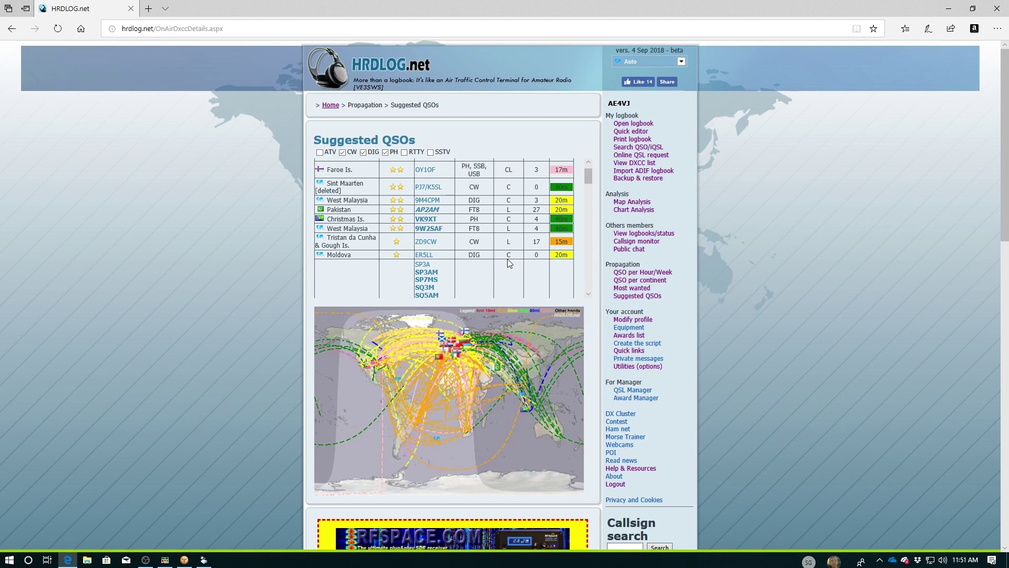
{"action": "scroll", "coordinate": [506, 258], "scroll_direction": "down", "scroll_amount": 6}
{"action": "mouse_move", "coordinate": [430, 245]}
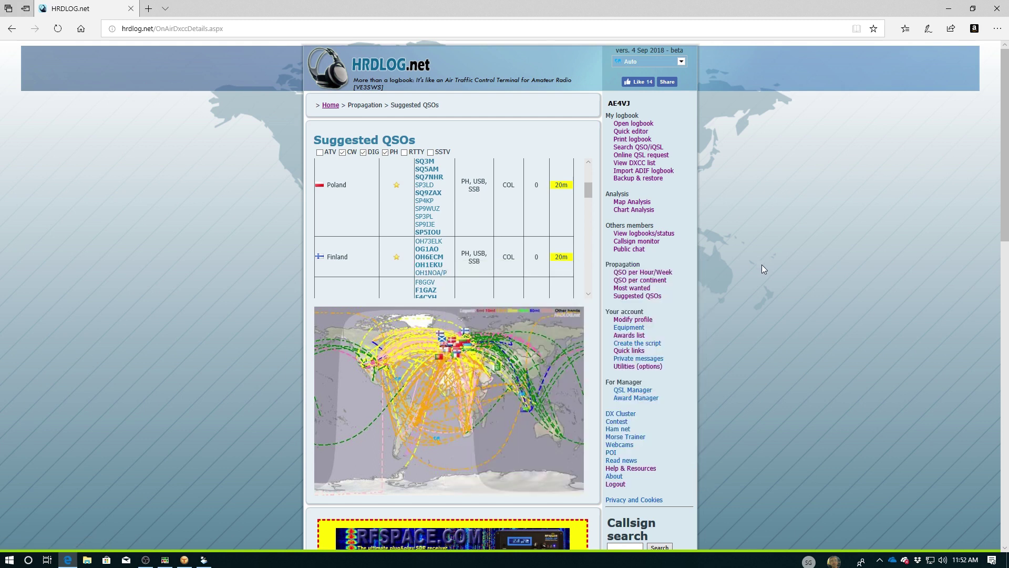
{"action": "scroll", "coordinate": [762, 296], "scroll_direction": "down", "scroll_amount": 2}
{"action": "scroll", "coordinate": [761, 296], "scroll_direction": "up", "scroll_amount": 2}
Step: Open the account's own logbook and review its on-air frequency status and recent contacts
{"action": "left_click", "coordinate": [650, 126]}
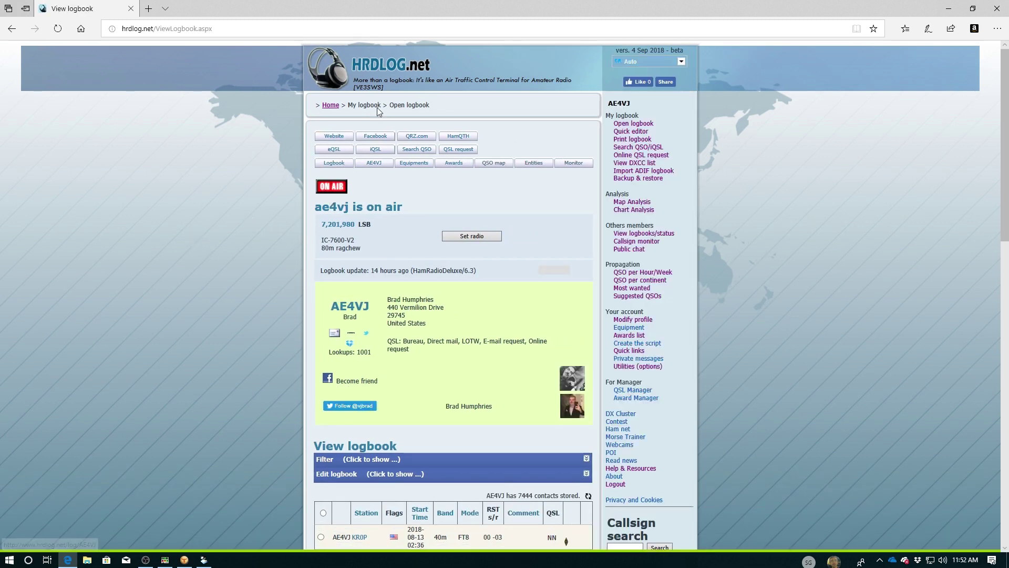
{"action": "left_click", "coordinate": [331, 229]}
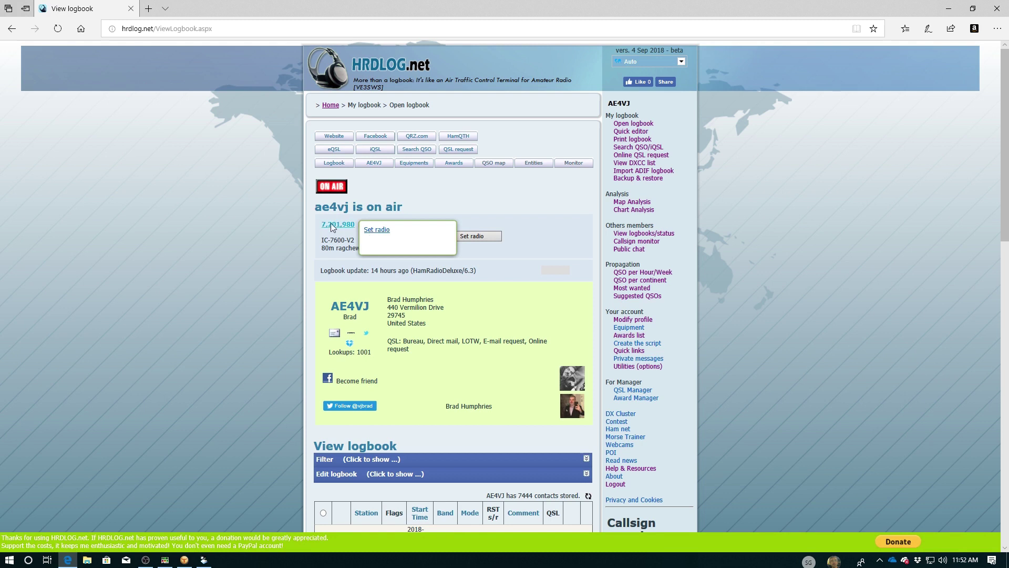
{"action": "left_click", "coordinate": [350, 226]}
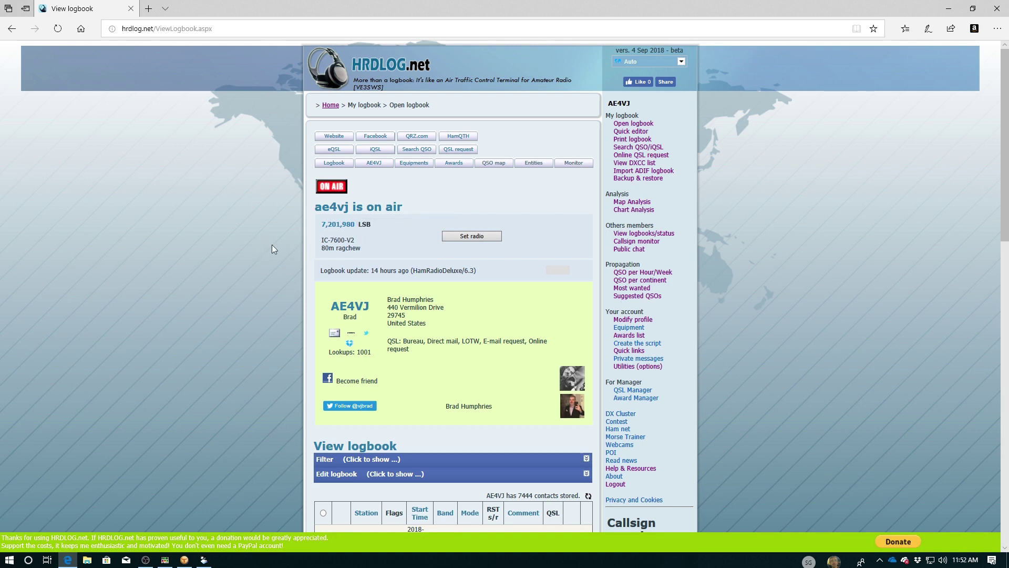
{"action": "scroll", "coordinate": [258, 266], "scroll_direction": "down", "scroll_amount": 5}
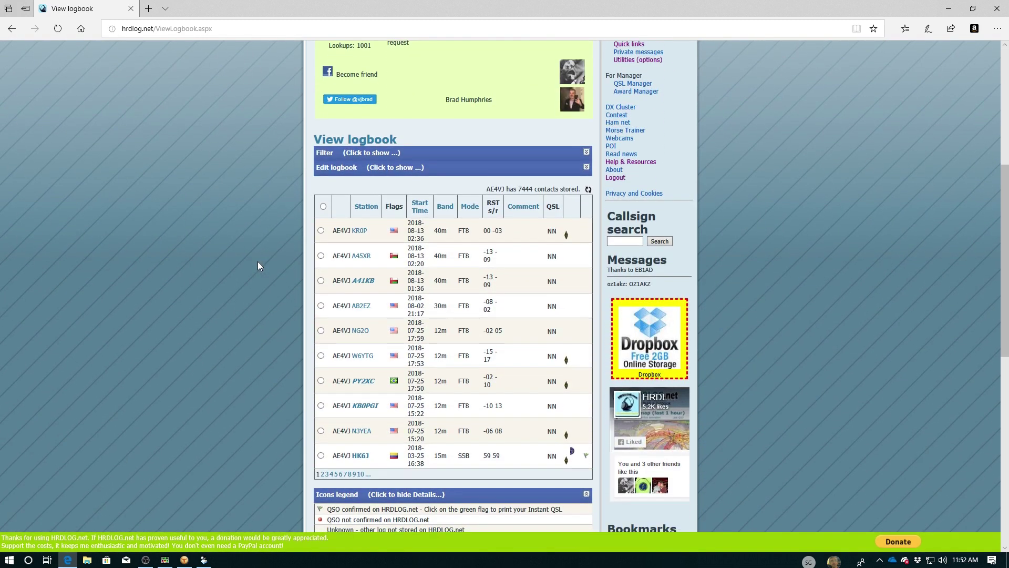
{"action": "scroll", "coordinate": [257, 262], "scroll_direction": "down", "scroll_amount": 2}
{"action": "scroll", "coordinate": [257, 265], "scroll_direction": "up", "scroll_amount": 8}
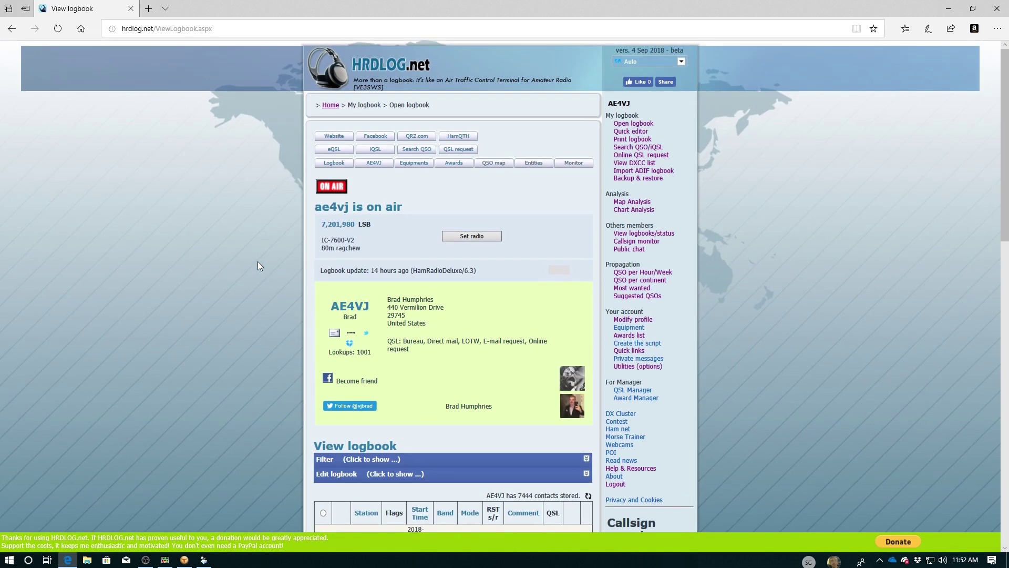
Step: Look through the station's linked personal website, return to the logbook and view the station's own HRDLOG.net page
{"action": "left_click", "coordinate": [331, 139]}
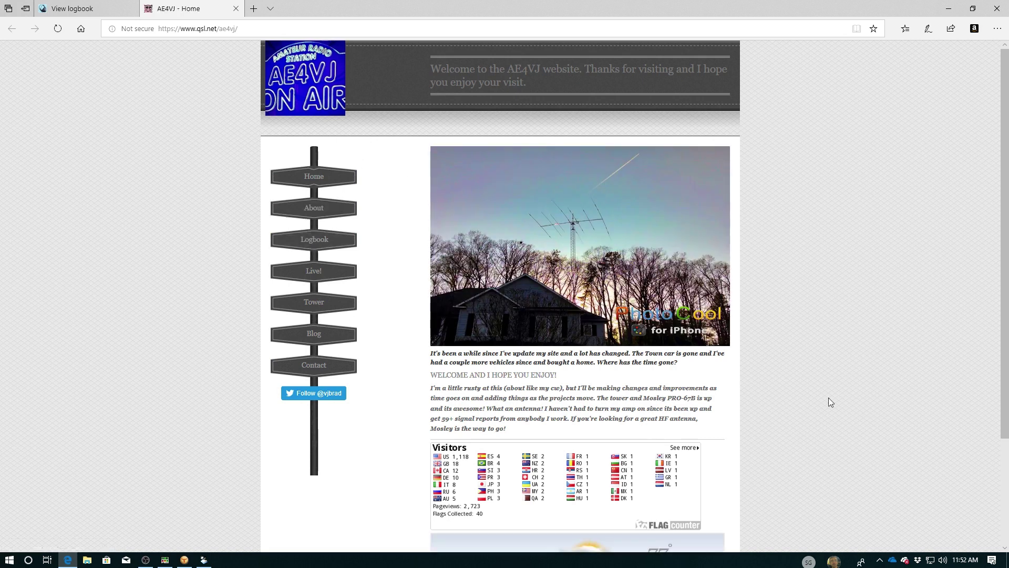
{"action": "scroll", "coordinate": [878, 403], "scroll_direction": "down", "scroll_amount": 3}
{"action": "scroll", "coordinate": [879, 408], "scroll_direction": "up", "scroll_amount": 3}
{"action": "left_click", "coordinate": [63, 9]}
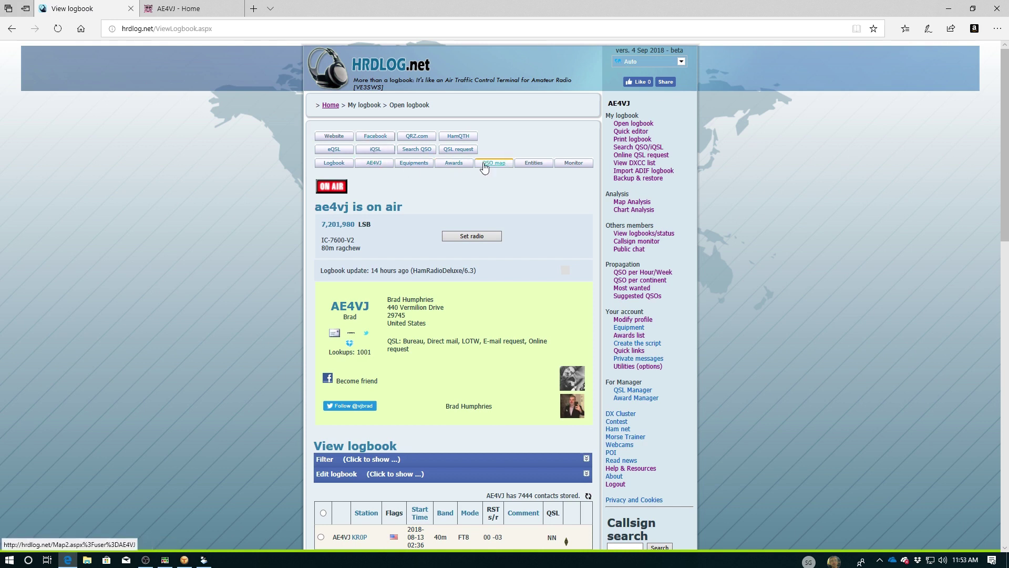
{"action": "left_click", "coordinate": [373, 163]}
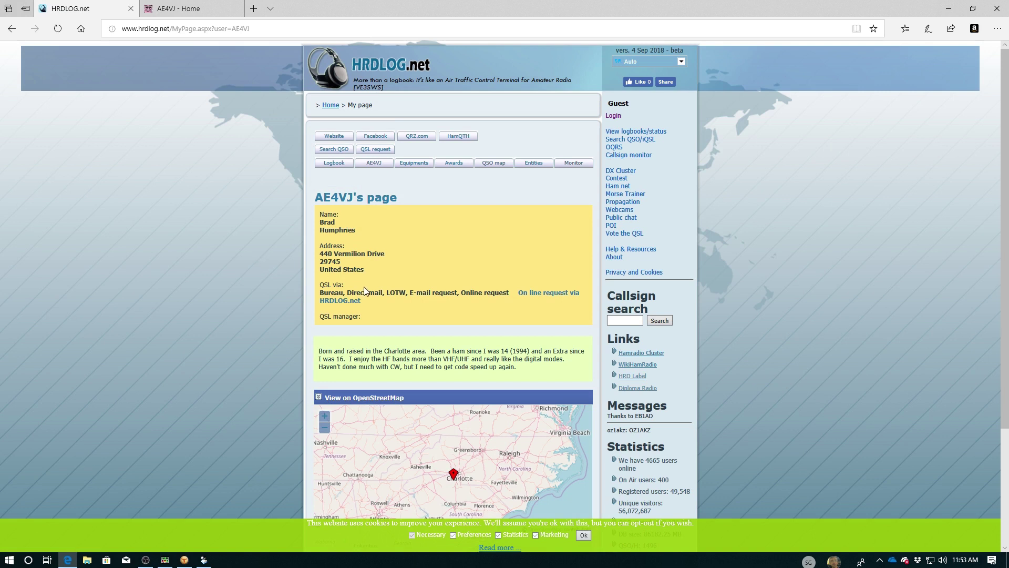
Step: Open the account's Modify profile page and review the password, consent, e-mail and upload code settings
{"action": "left_click", "coordinate": [639, 344]}
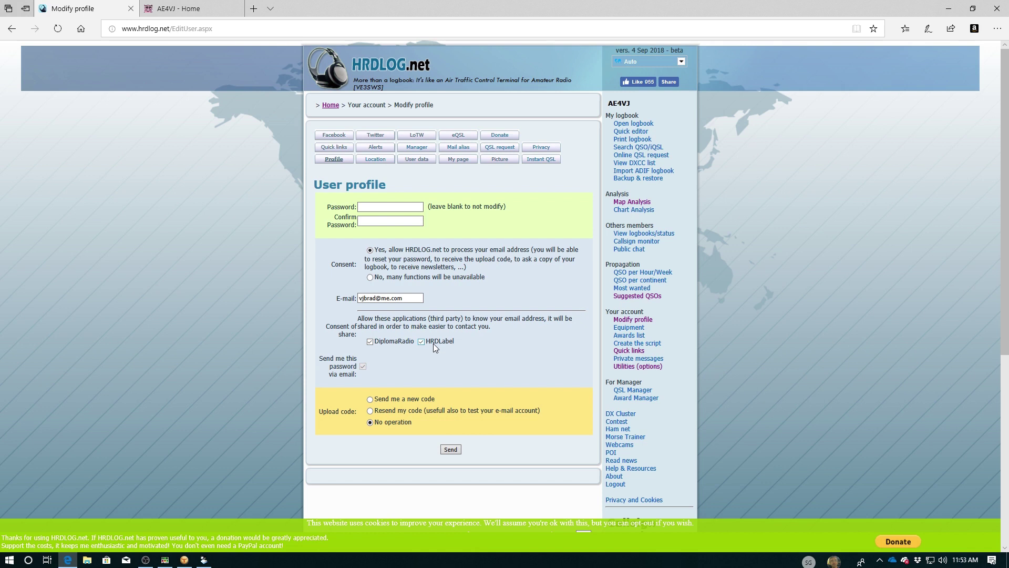
{"action": "scroll", "coordinate": [433, 343], "scroll_direction": "down", "scroll_amount": 2}
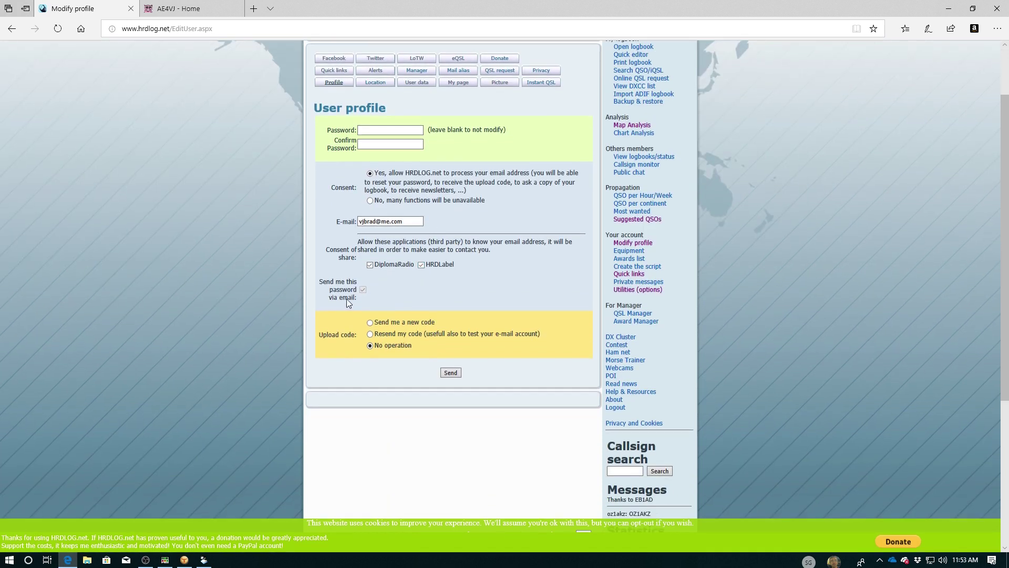
{"action": "scroll", "coordinate": [329, 293], "scroll_direction": "down", "scroll_amount": 5}
{"action": "scroll", "coordinate": [329, 292], "scroll_direction": "up", "scroll_amount": 2}
{"action": "scroll", "coordinate": [330, 294], "scroll_direction": "down", "scroll_amount": 2}
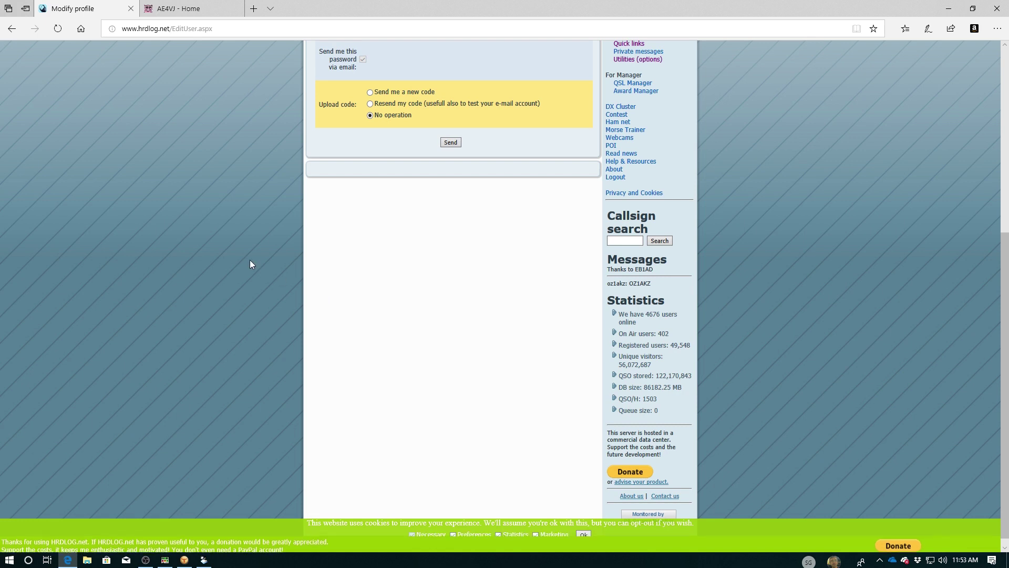
{"action": "scroll", "coordinate": [250, 260], "scroll_direction": "up", "scroll_amount": 6}
Step: Review the profile's Facebook, Twitter, LoTW and eQSL integration settings
{"action": "left_click", "coordinate": [331, 136]}
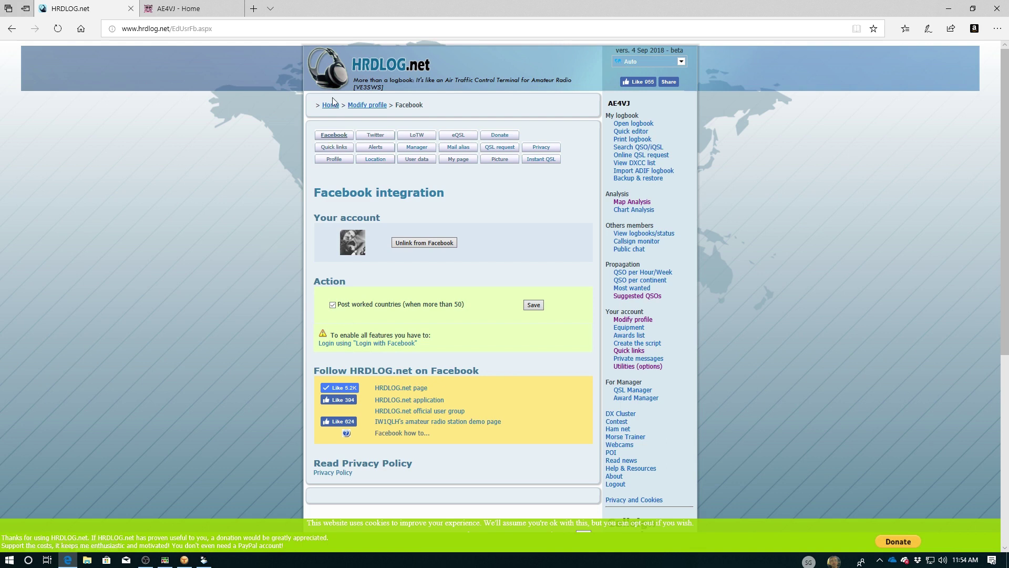
{"action": "left_click", "coordinate": [384, 139]}
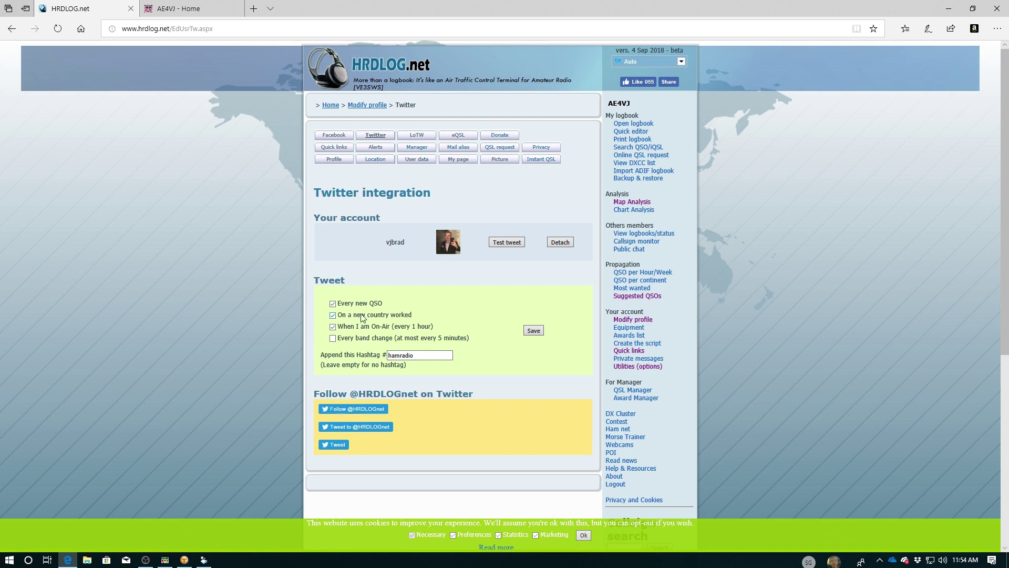
{"action": "left_click", "coordinate": [417, 136]}
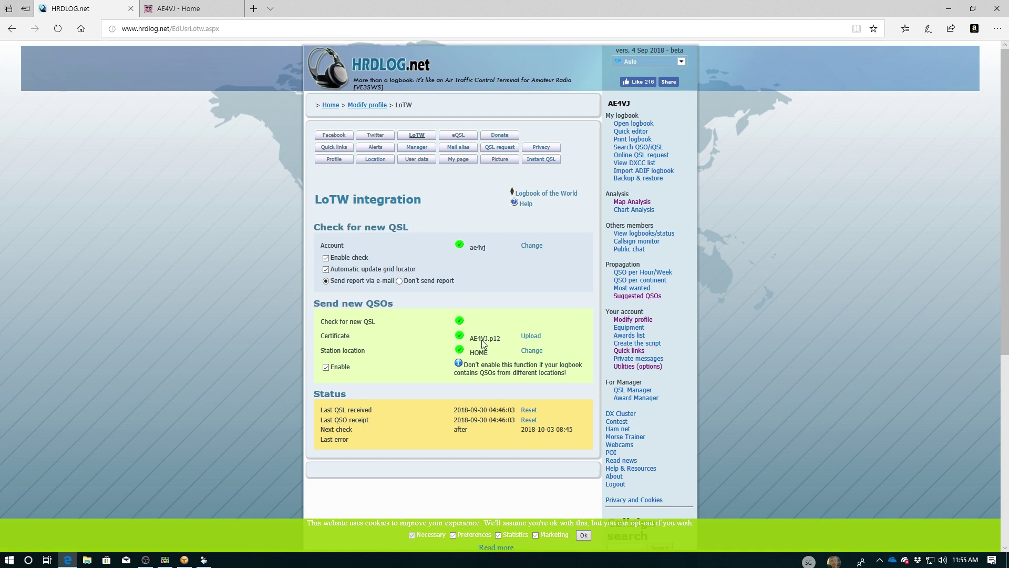
{"action": "left_click", "coordinate": [458, 135]}
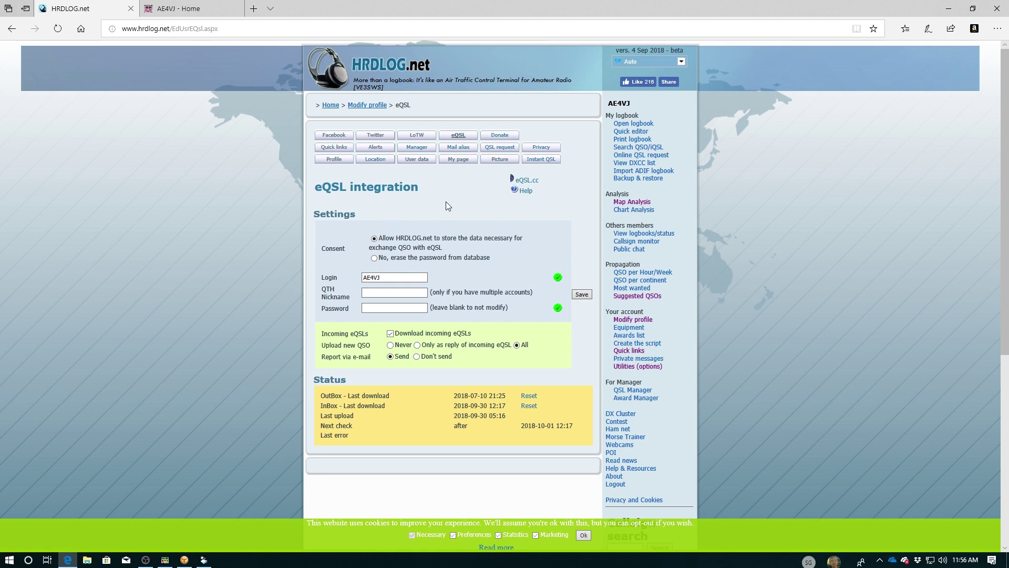
Step: Review the Quick links page's links, plate images and iQSL section, including the linked logbook and data pages
{"action": "left_click", "coordinate": [345, 150]}
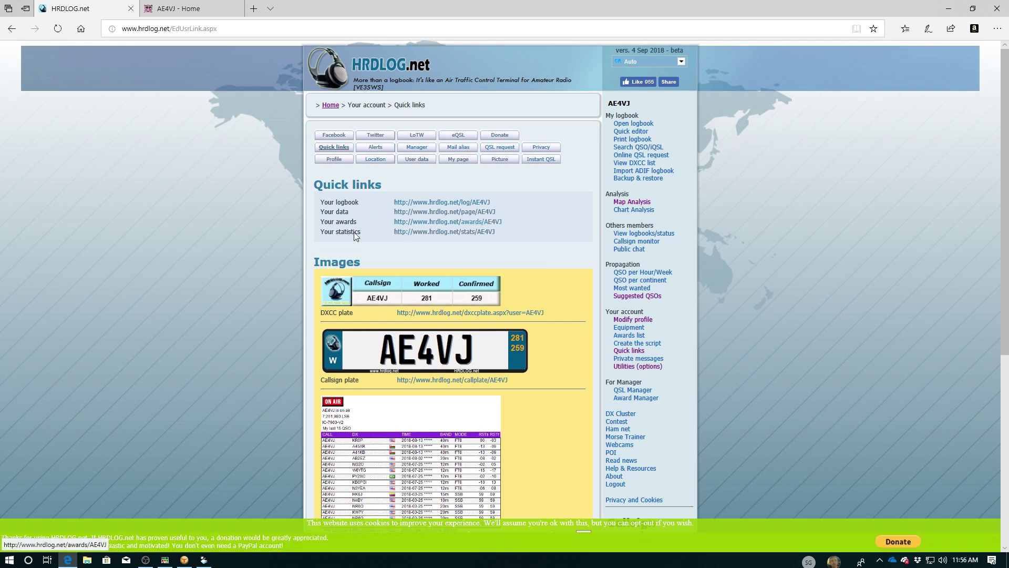
{"action": "scroll", "coordinate": [252, 275], "scroll_direction": "down", "scroll_amount": 2}
{"action": "scroll", "coordinate": [249, 279], "scroll_direction": "down", "scroll_amount": 1}
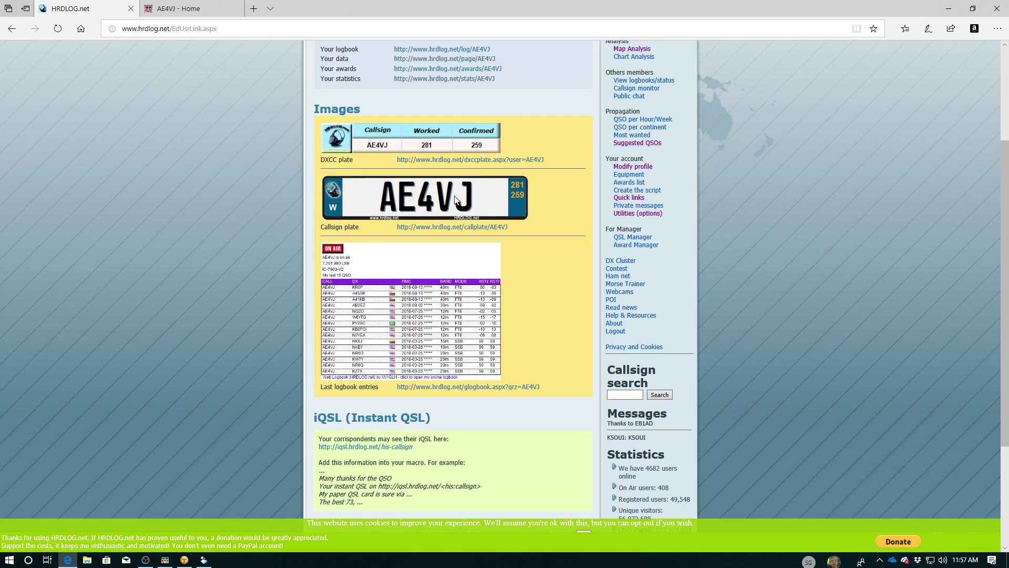
{"action": "scroll", "coordinate": [456, 200], "scroll_direction": "down", "scroll_amount": 3}
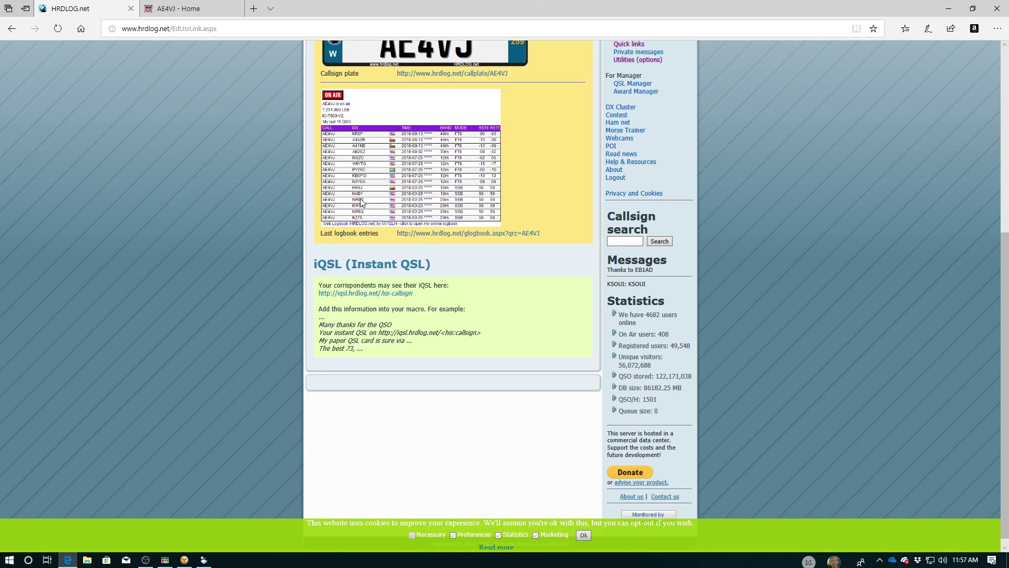
{"action": "scroll", "coordinate": [280, 256], "scroll_direction": "up", "scroll_amount": 6}
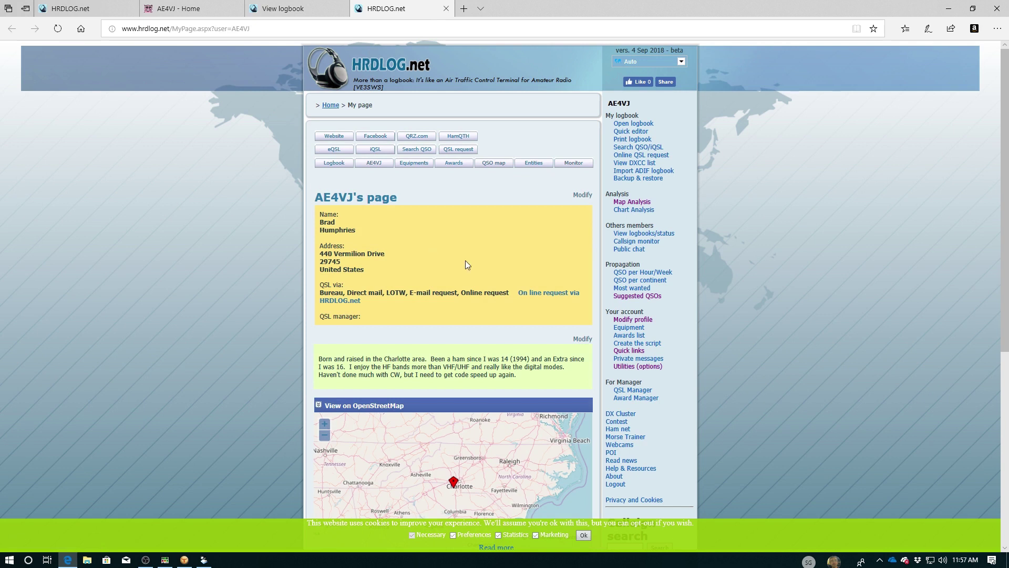
{"action": "left_click", "coordinate": [105, 8]}
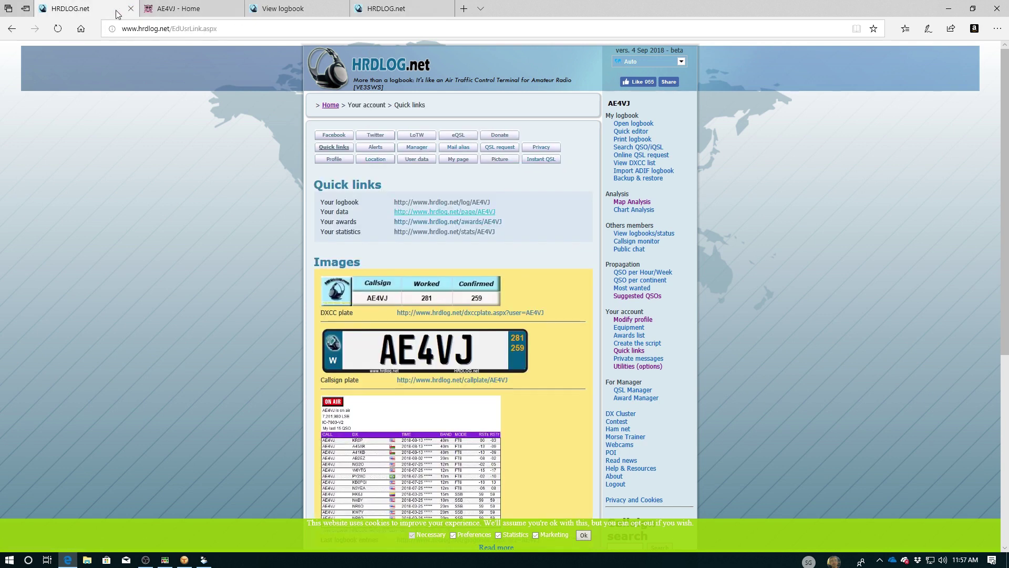
Step: View the awards quick link in a new tab, read through the awards list and close the extra quick-link tabs
{"action": "right_click", "coordinate": [474, 225]}
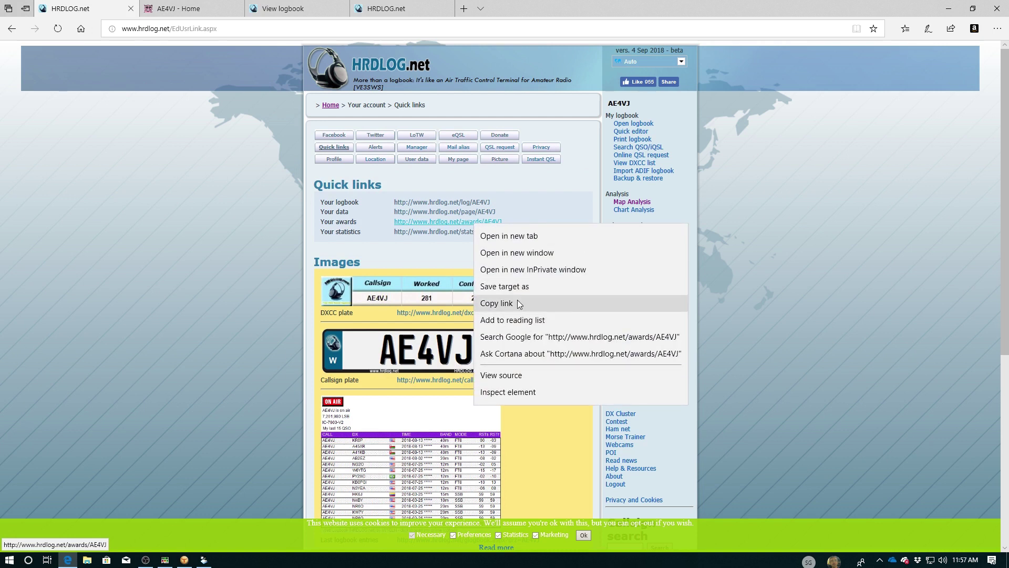
{"action": "left_click", "coordinate": [513, 239]}
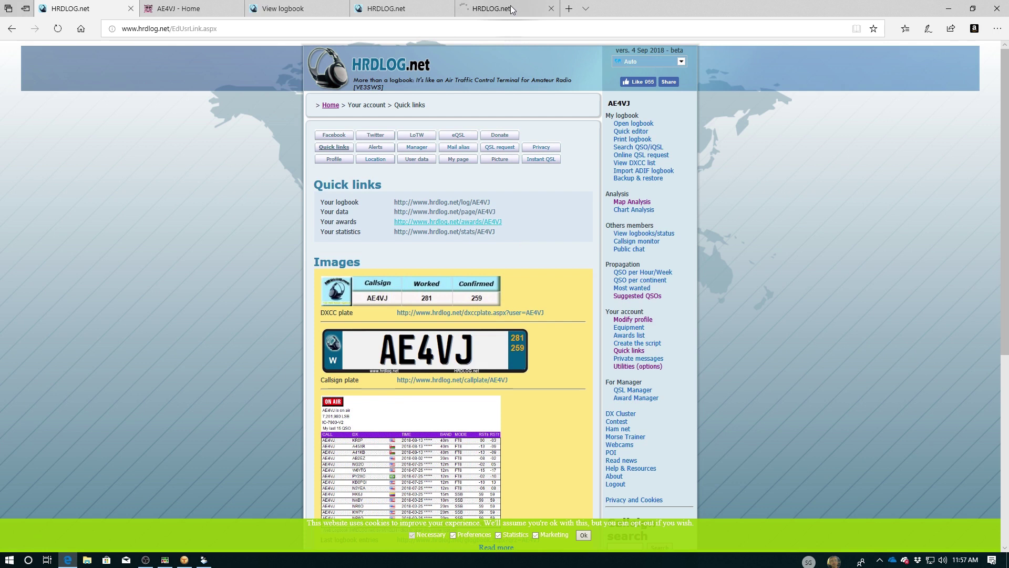
{"action": "left_click", "coordinate": [510, 7]}
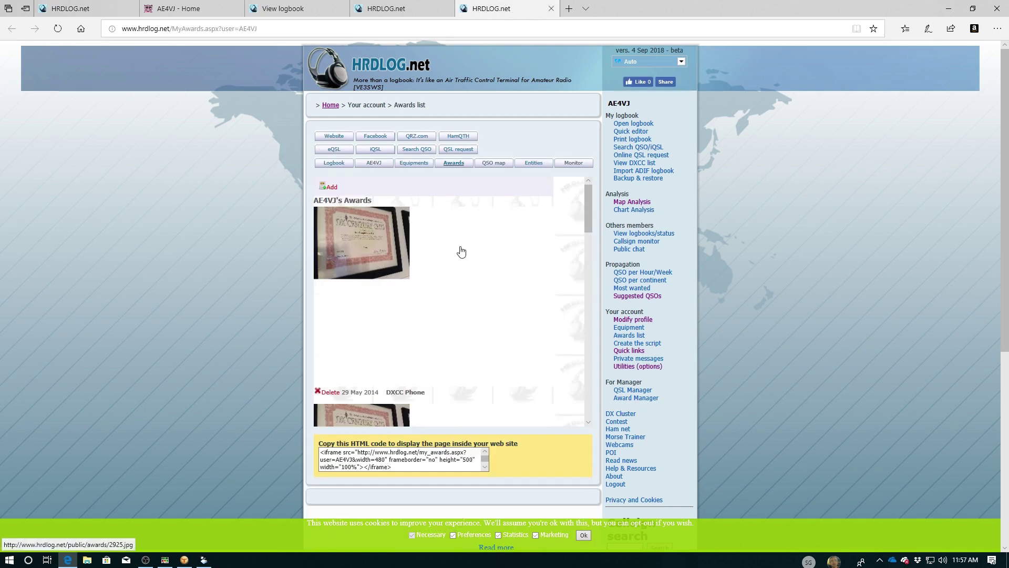
{"action": "scroll", "coordinate": [456, 254], "scroll_direction": "down", "scroll_amount": 5}
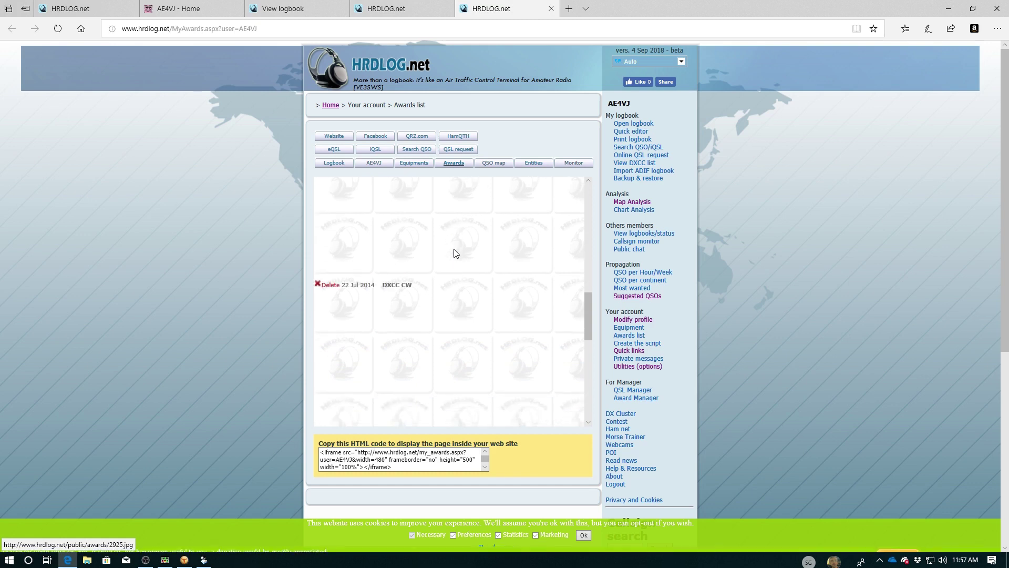
{"action": "scroll", "coordinate": [455, 253], "scroll_direction": "down", "scroll_amount": 3}
{"action": "scroll", "coordinate": [455, 254], "scroll_direction": "down", "scroll_amount": 3}
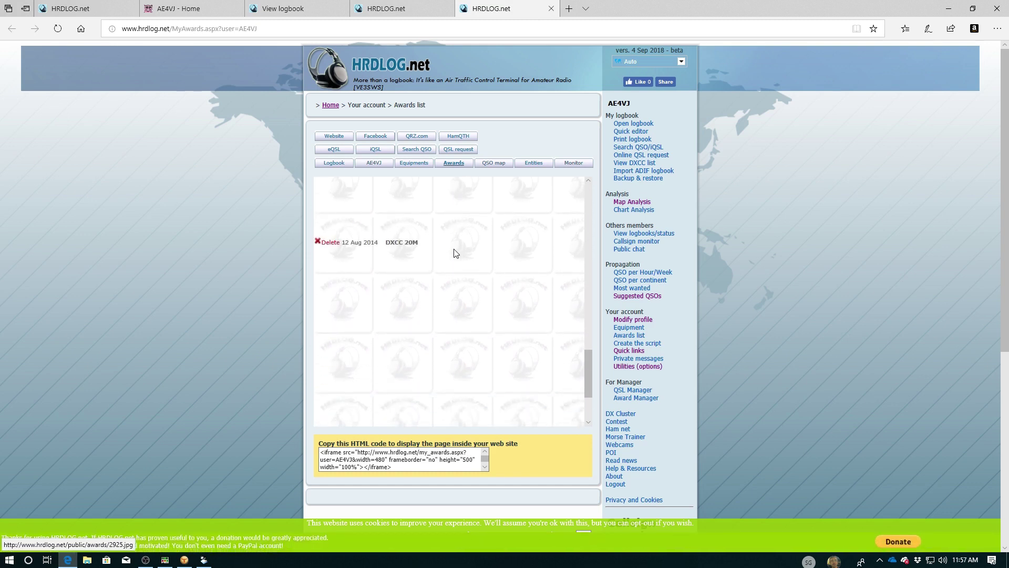
{"action": "scroll", "coordinate": [456, 254], "scroll_direction": "down", "scroll_amount": 5}
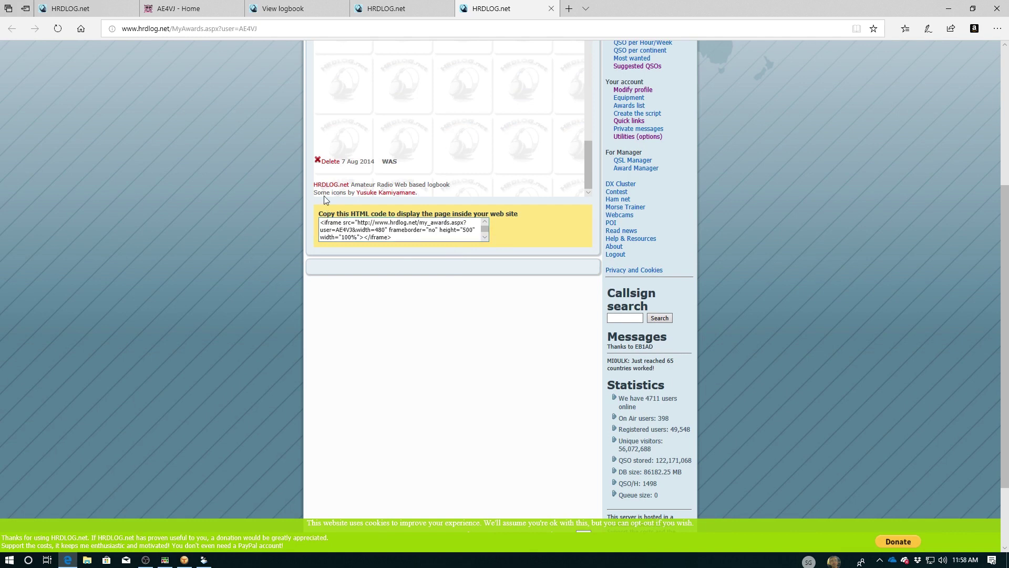
{"action": "key", "text": "ctrl+w"}
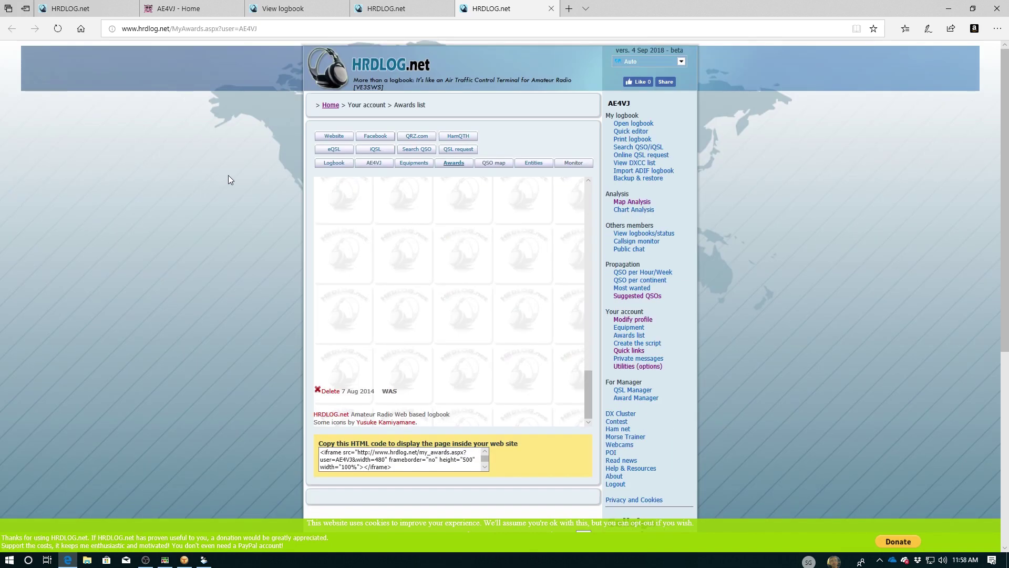
{"action": "key", "text": "ctrl+w"}
{"action": "key", "text": "ctrl+w"}
Step: Open the profile's Alerts page and review the existing alerts and the options for adding new ones
{"action": "left_click", "coordinate": [378, 148]}
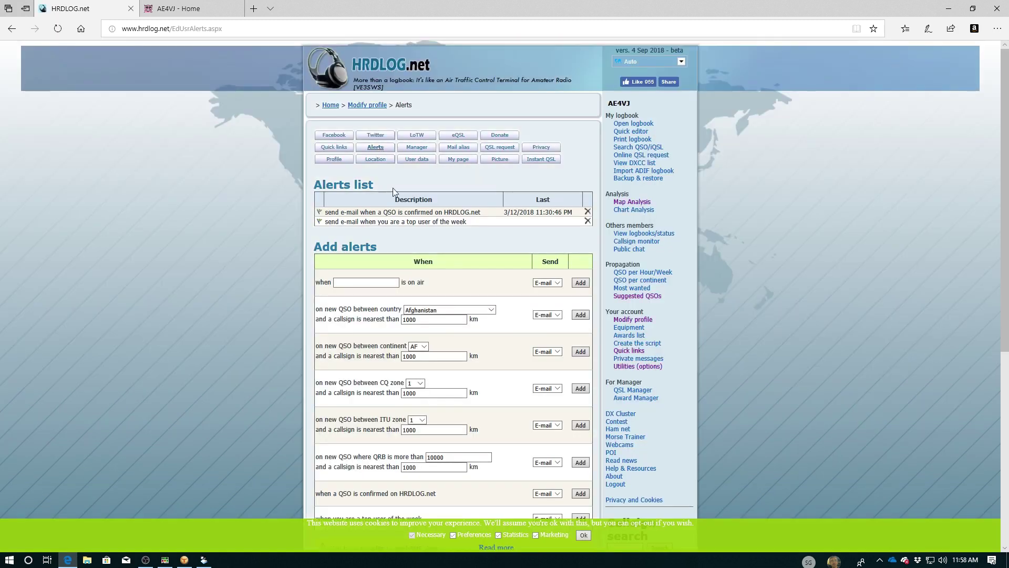
{"action": "left_click", "coordinate": [364, 284]}
{"action": "scroll", "coordinate": [342, 321], "scroll_direction": "down", "scroll_amount": 2}
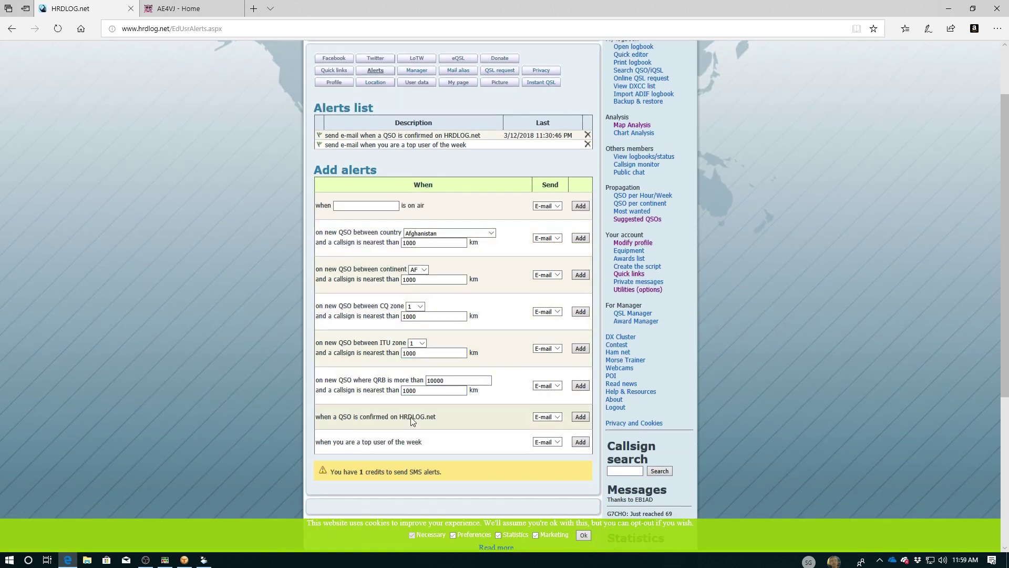
Step: Check the delivery options for the top-user-of-the-week alert and open the profile's Account manager page
{"action": "left_click", "coordinate": [547, 442]}
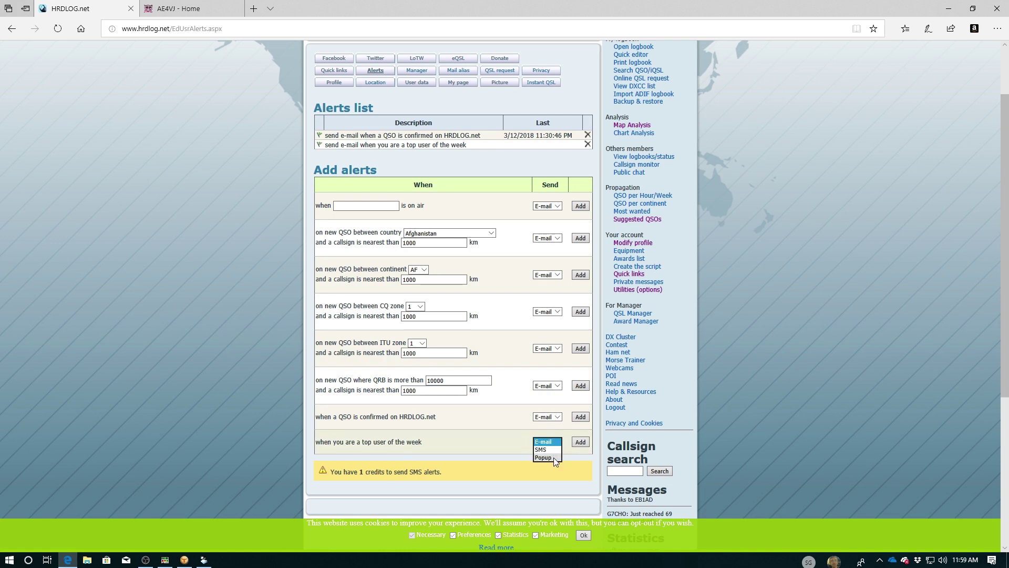
{"action": "left_click", "coordinate": [235, 404]}
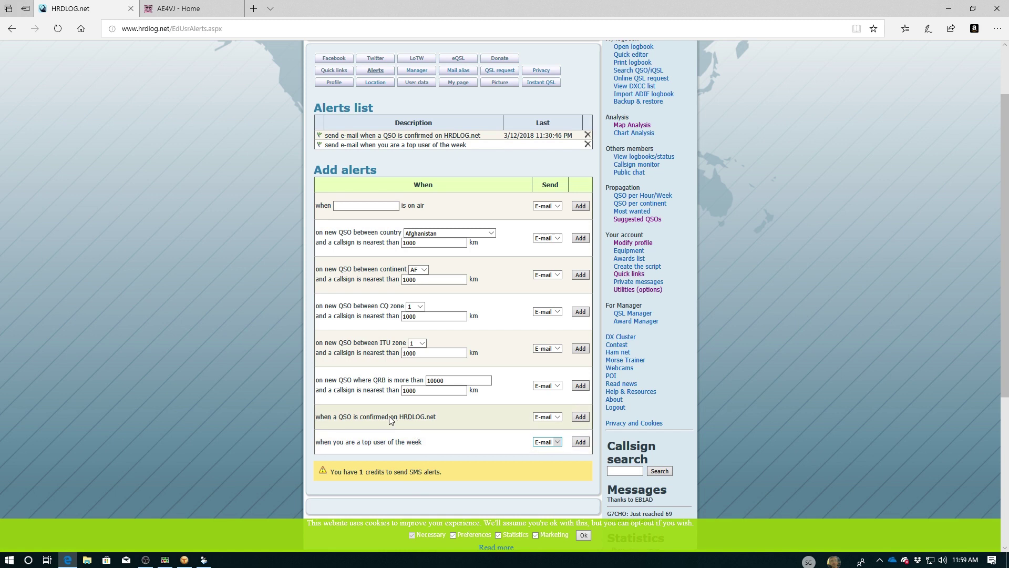
{"action": "scroll", "coordinate": [248, 333], "scroll_direction": "up", "scroll_amount": 2}
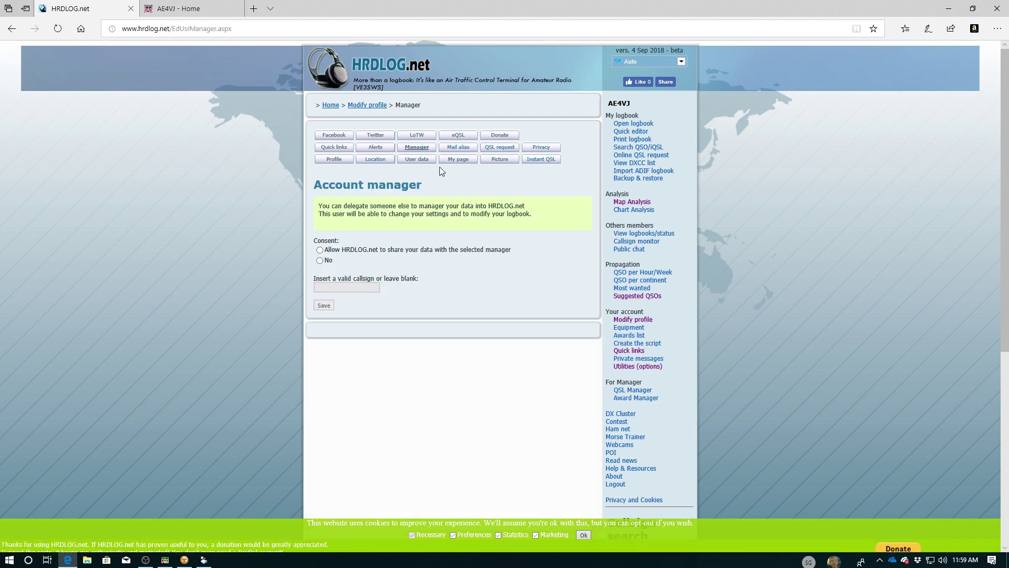
Step: Review the profile's Mail alias page and the QSL request page's contribution and online request settings
{"action": "left_click", "coordinate": [453, 148]}
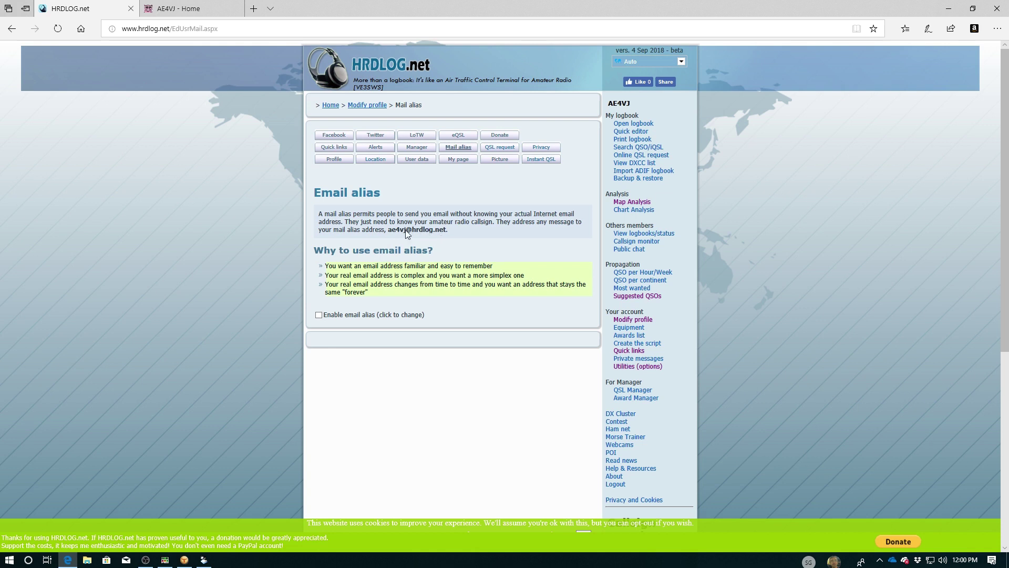
{"action": "left_click", "coordinate": [497, 148]}
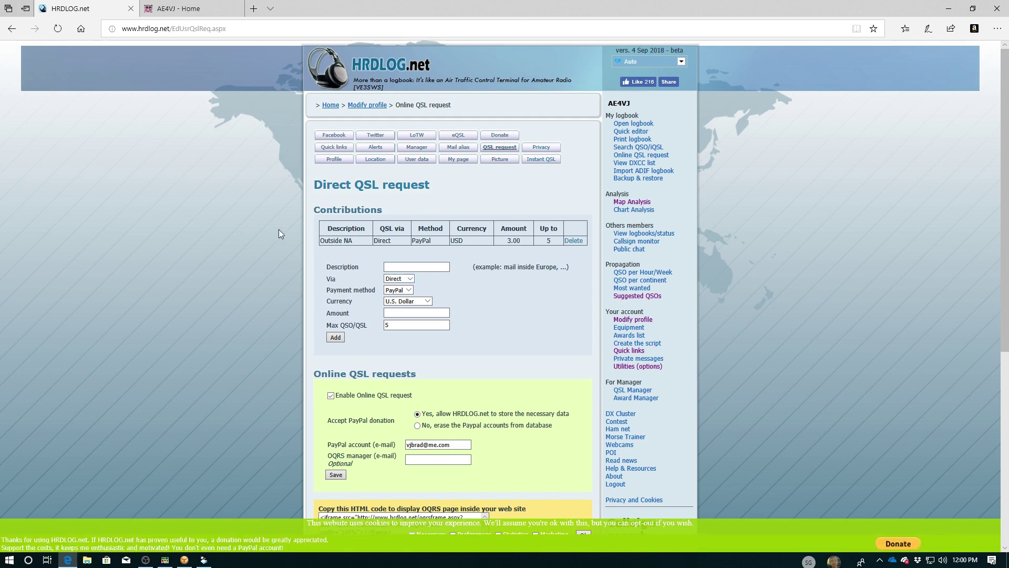
{"action": "scroll", "coordinate": [278, 230], "scroll_direction": "down", "scroll_amount": 2}
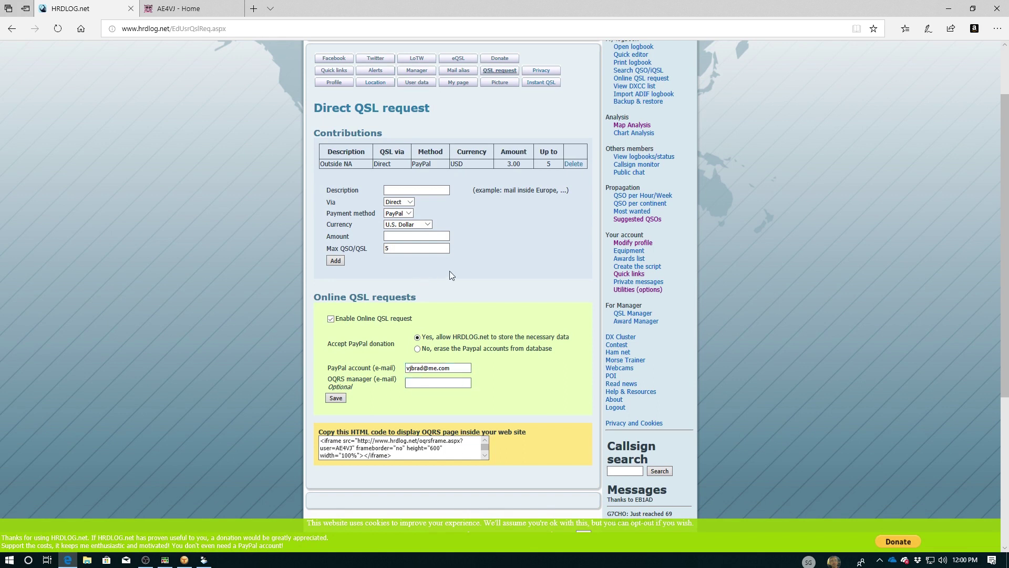
{"action": "scroll", "coordinate": [494, 250], "scroll_direction": "up", "scroll_amount": 2}
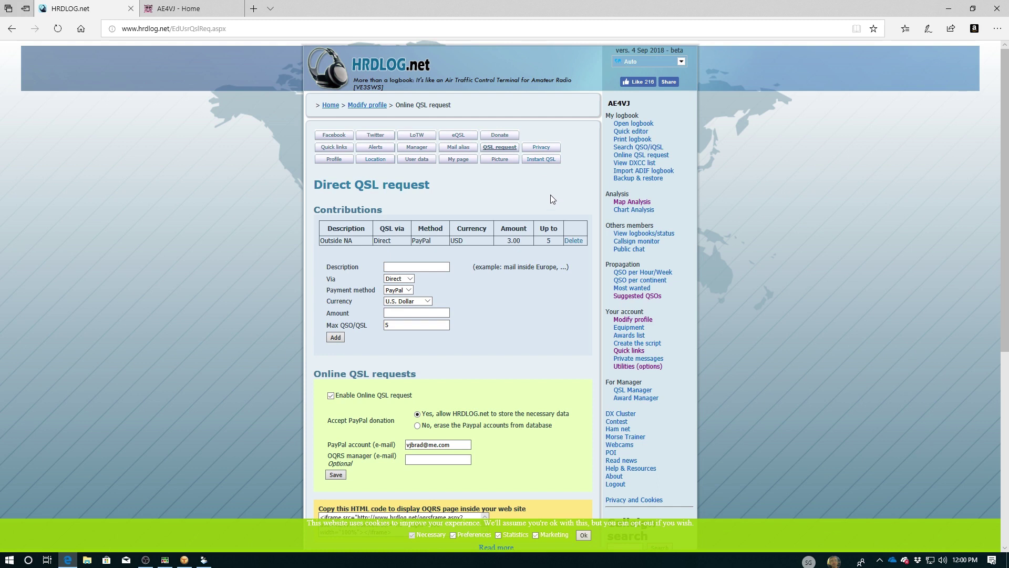
Step: Review the profile's Privacy settings and the email policy choices, keeping All messages selected
{"action": "left_click", "coordinate": [541, 149]}
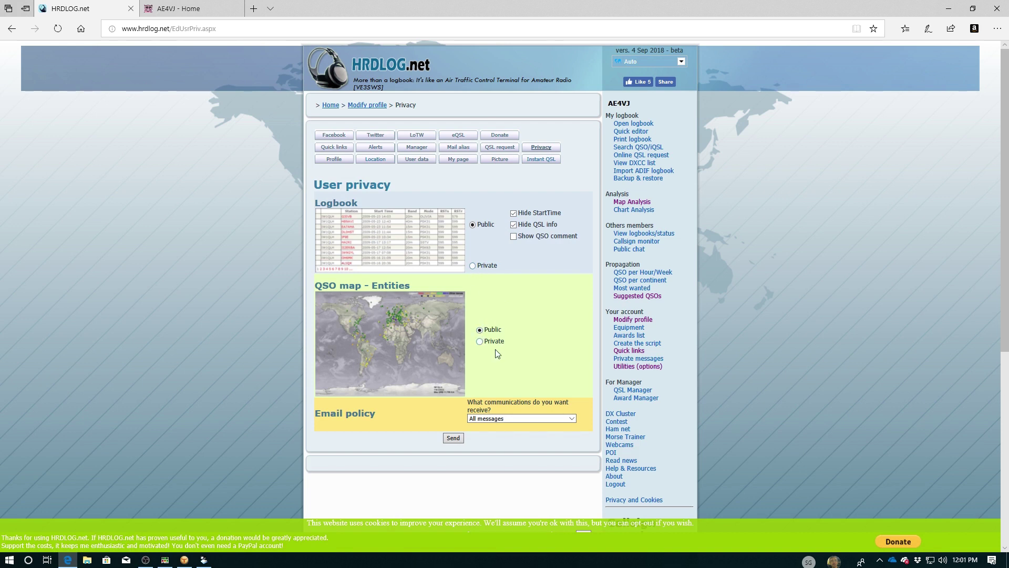
{"action": "left_click", "coordinate": [490, 422]}
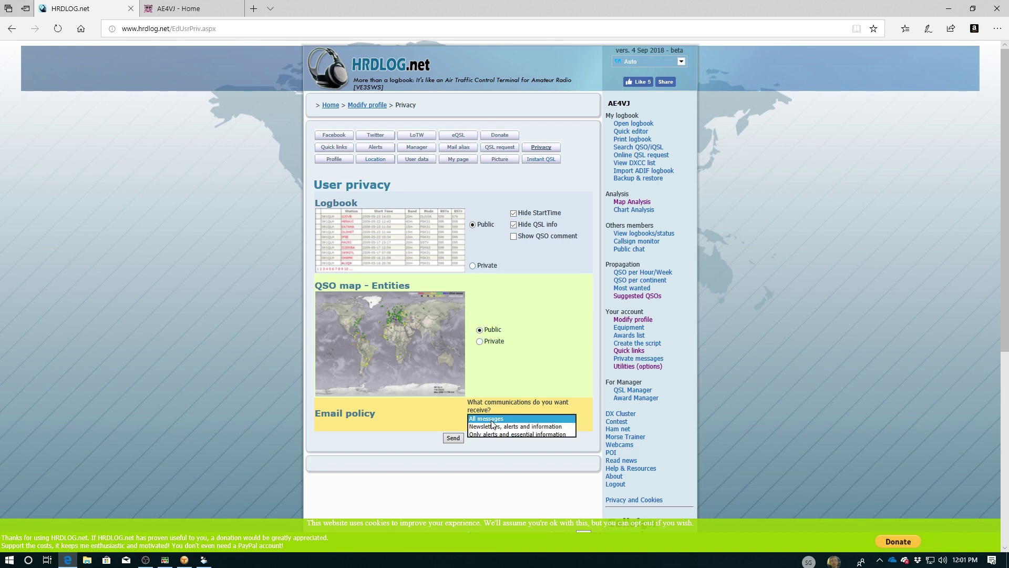
{"action": "left_click", "coordinate": [494, 418]}
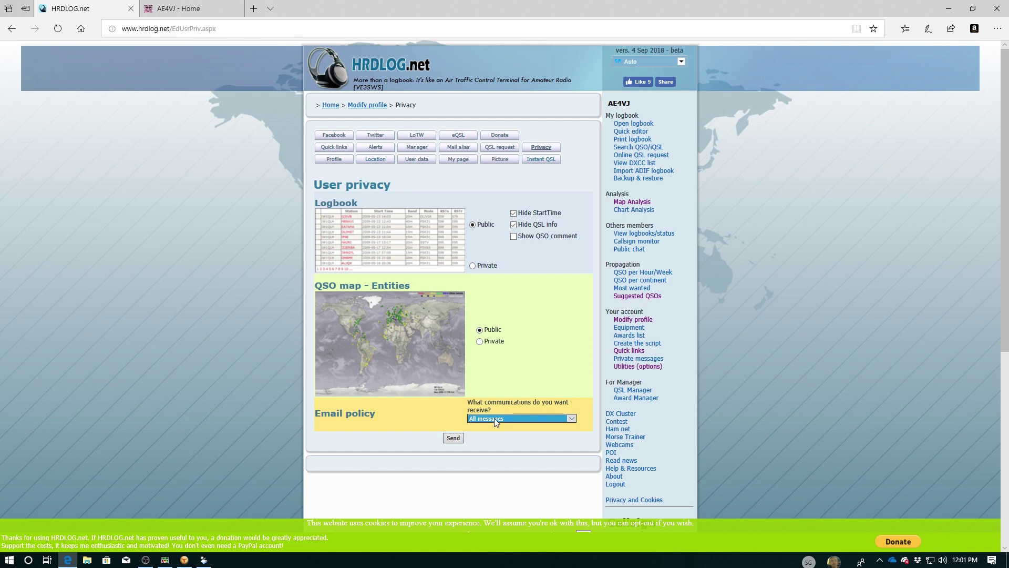
Step: Review the account's Profile, Location and User data pages, including the QSL delivery methods
{"action": "left_click", "coordinate": [336, 160]}
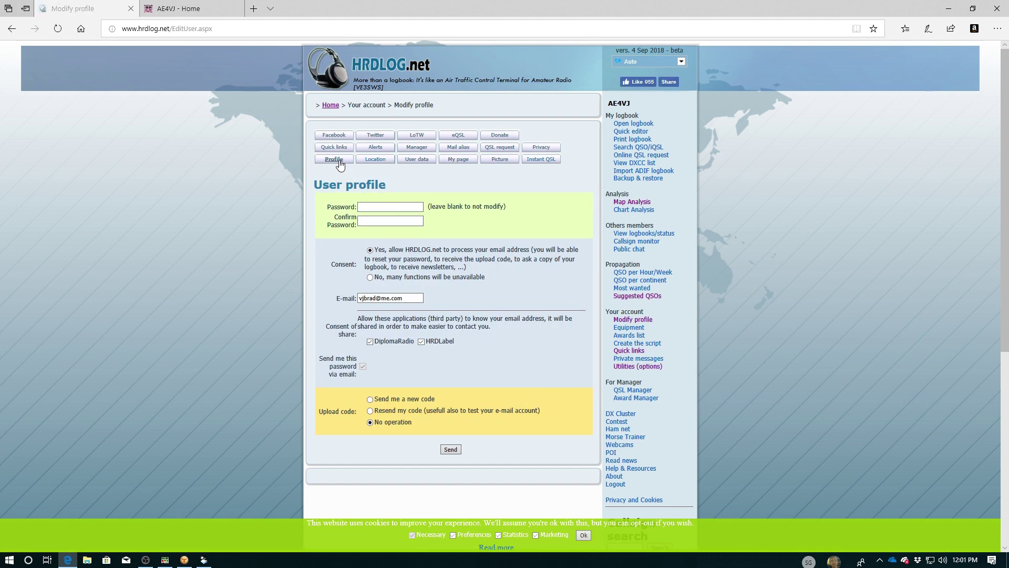
{"action": "left_click", "coordinate": [380, 163]}
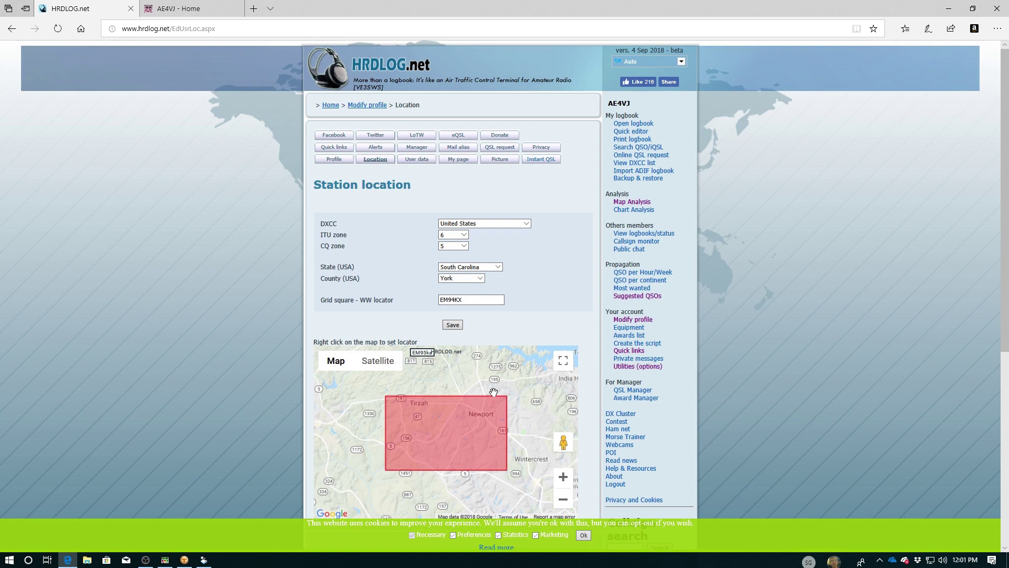
{"action": "left_click", "coordinate": [417, 159]}
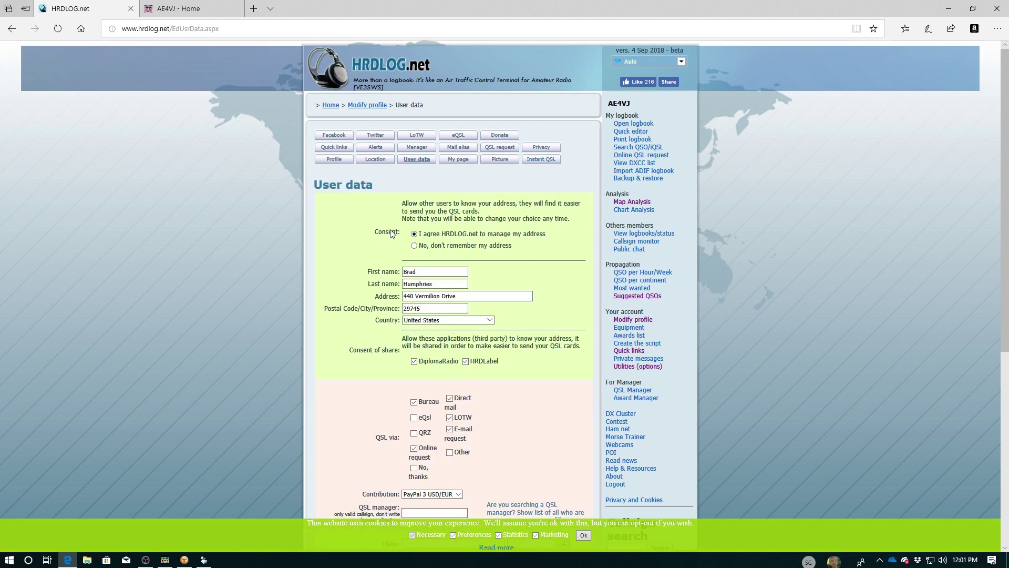
{"action": "scroll", "coordinate": [302, 273], "scroll_direction": "down", "scroll_amount": 3}
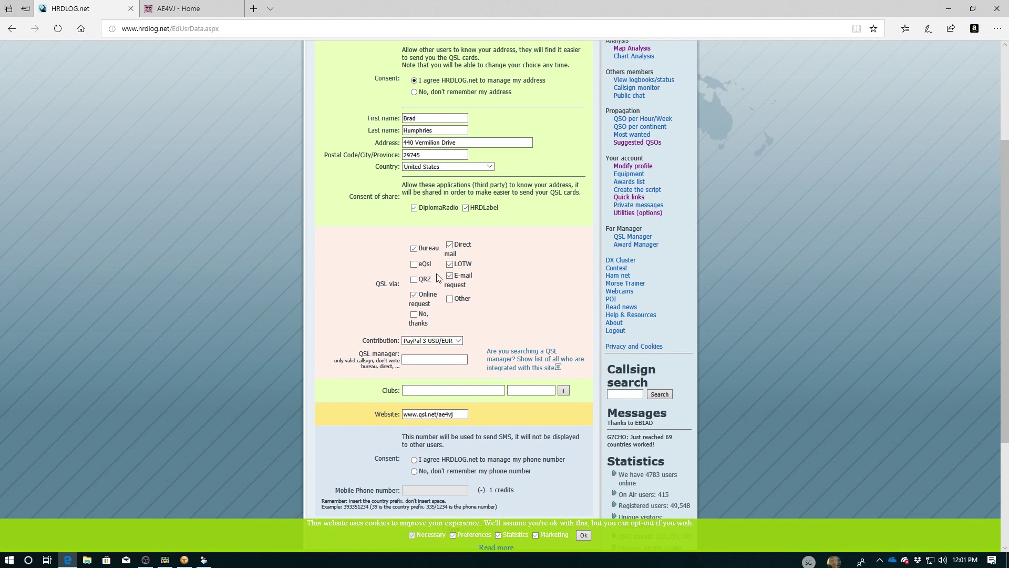
Step: Read the self-description on My page and view the profile's Picture page
{"action": "left_click", "coordinate": [455, 160]}
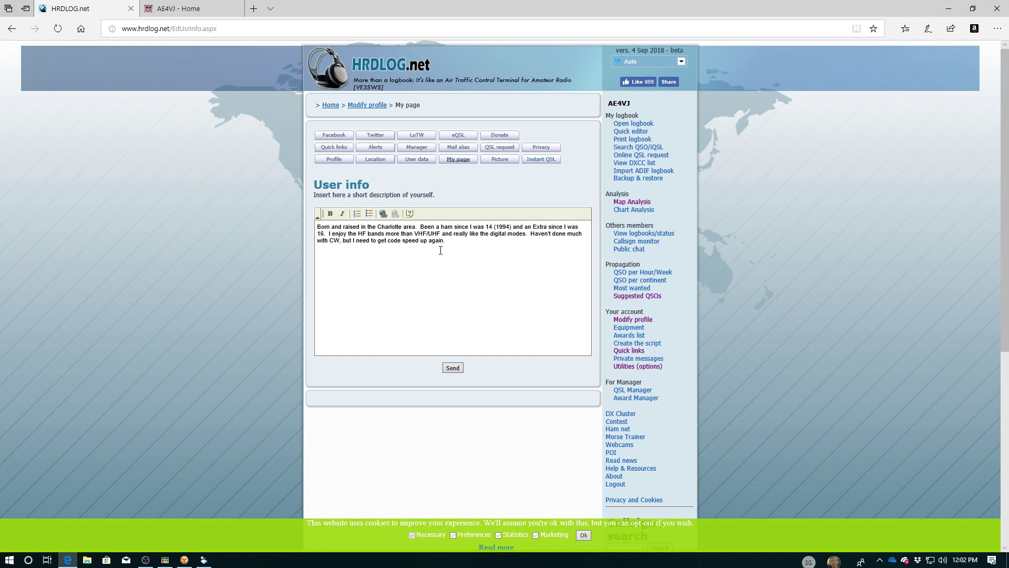
{"action": "scroll", "coordinate": [238, 283], "scroll_direction": "down", "scroll_amount": 4}
{"action": "scroll", "coordinate": [223, 274], "scroll_direction": "up", "scroll_amount": 4}
{"action": "left_click", "coordinate": [498, 159]}
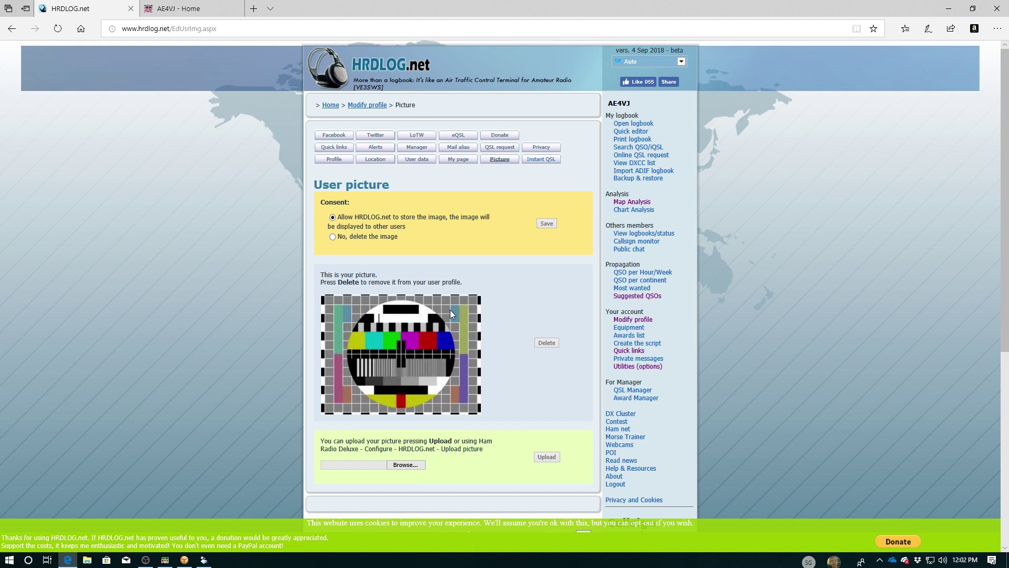
Step: Review the Instant QSL page's sample card and its options for uploading a card image or QSL schema
{"action": "left_click", "coordinate": [541, 158]}
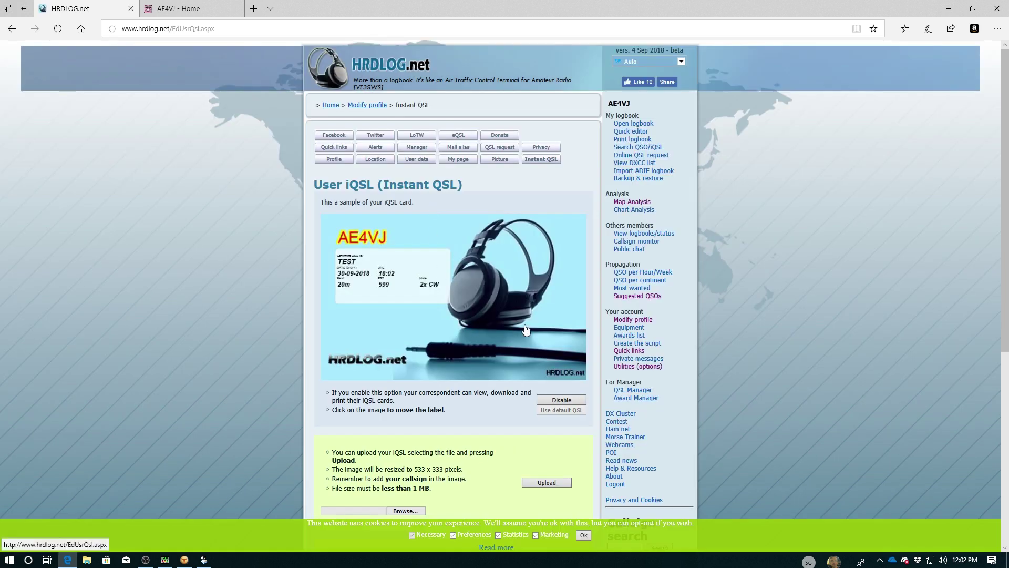
{"action": "scroll", "coordinate": [200, 316], "scroll_direction": "down", "scroll_amount": 3}
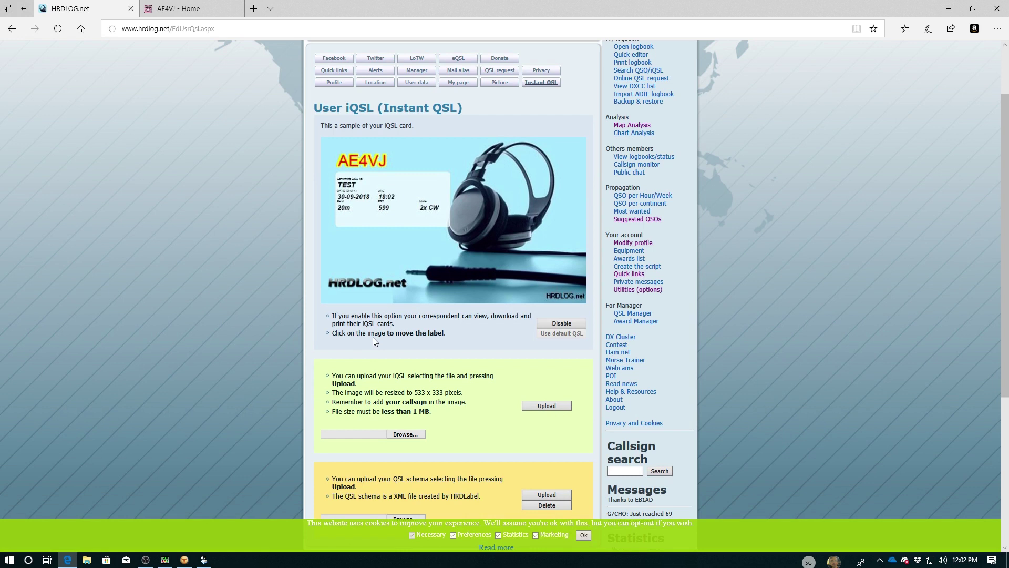
{"action": "scroll", "coordinate": [373, 337], "scroll_direction": "up", "scroll_amount": 3}
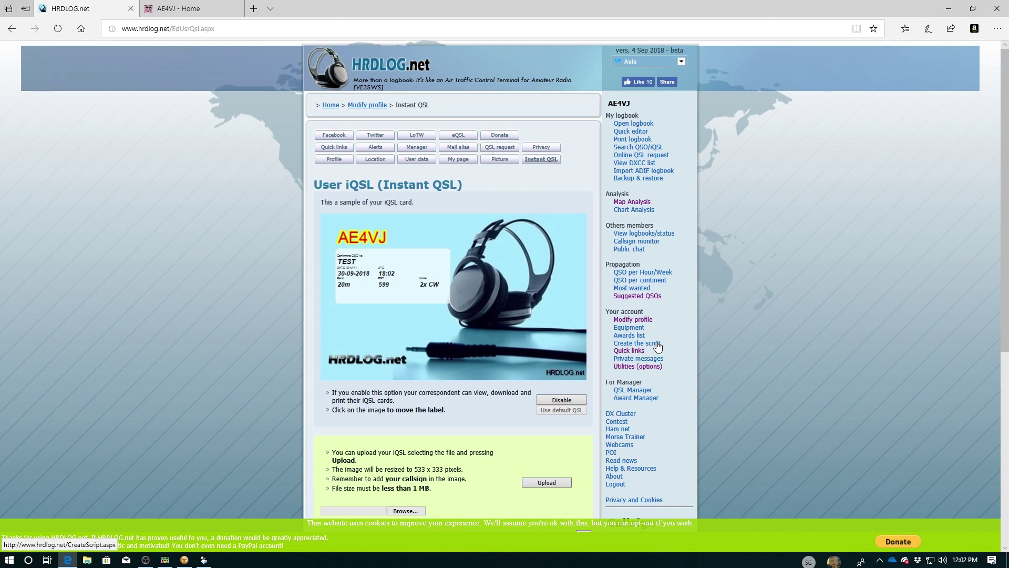
Step: Open the account's Equipment page and read through the listed rigs, antennas and amplifier
{"action": "left_click", "coordinate": [636, 327]}
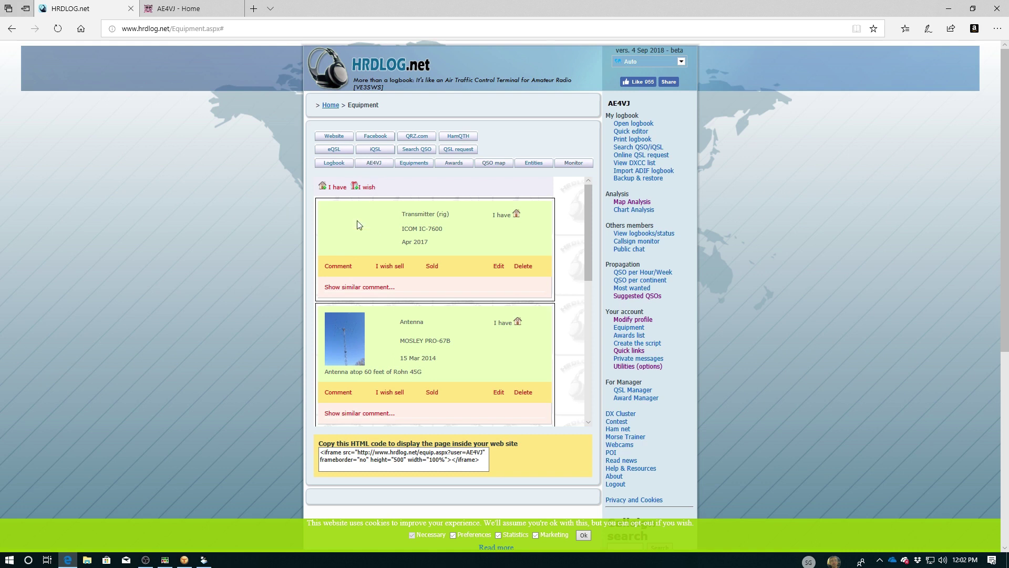
{"action": "scroll", "coordinate": [288, 295], "scroll_direction": "down", "scroll_amount": 3}
{"action": "scroll", "coordinate": [344, 212], "scroll_direction": "down", "scroll_amount": 2}
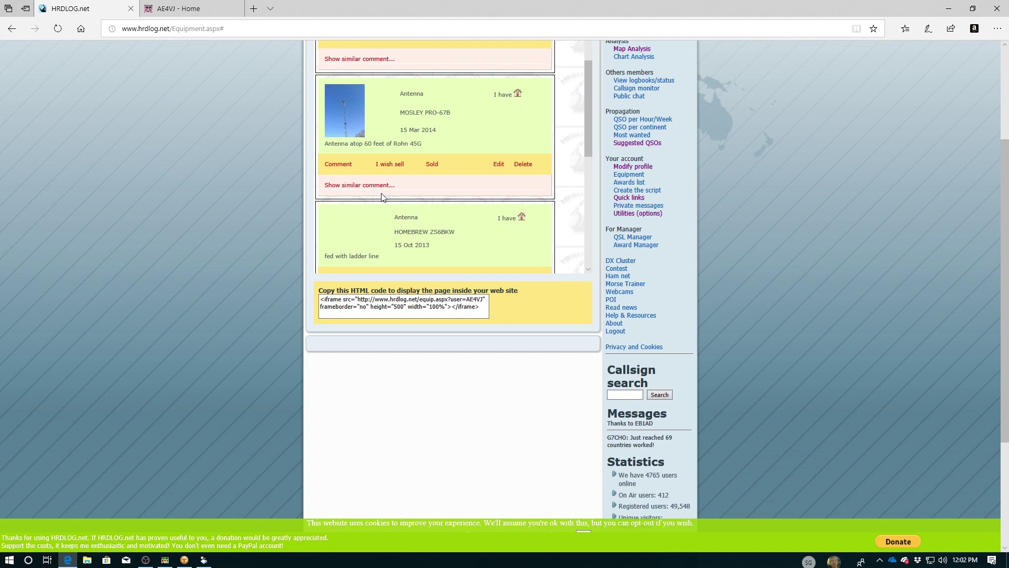
{"action": "scroll", "coordinate": [382, 196], "scroll_direction": "down", "scroll_amount": 2}
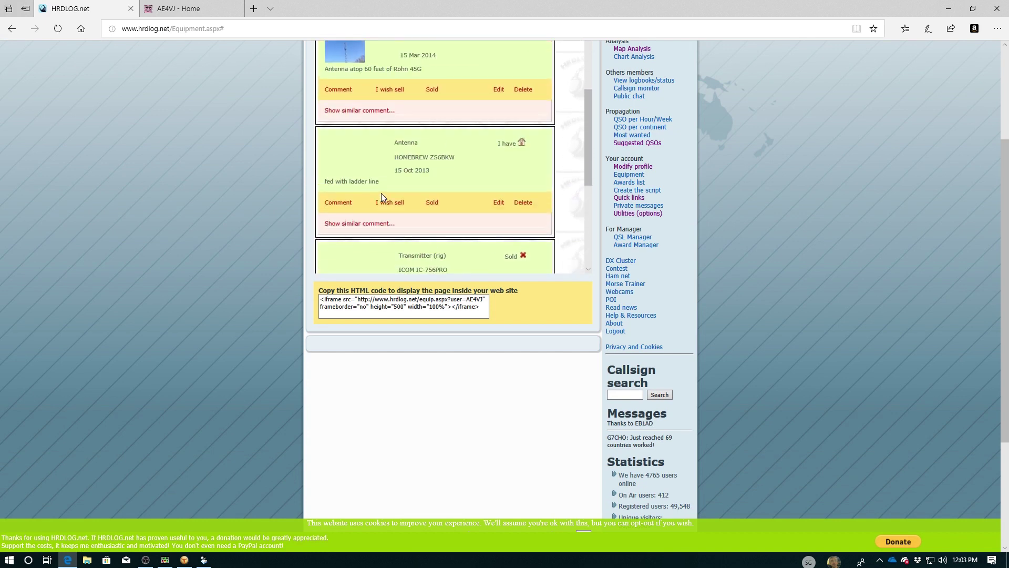
{"action": "scroll", "coordinate": [382, 196], "scroll_direction": "down", "scroll_amount": 5}
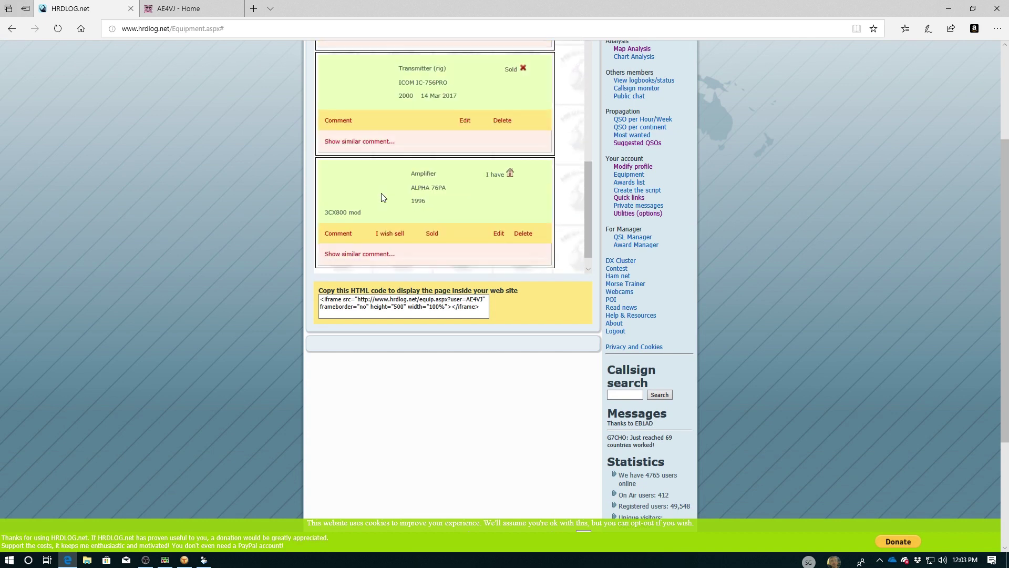
{"action": "scroll", "coordinate": [382, 197], "scroll_direction": "up", "scroll_amount": 1}
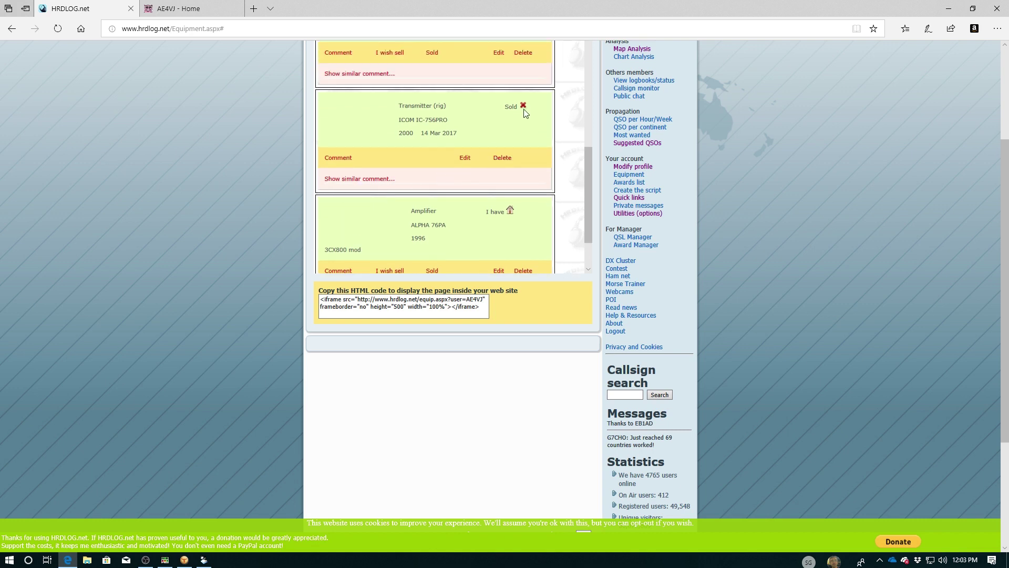
{"action": "scroll", "coordinate": [378, 233], "scroll_direction": "down", "scroll_amount": 6}
{"action": "scroll", "coordinate": [252, 244], "scroll_direction": "up", "scroll_amount": 5}
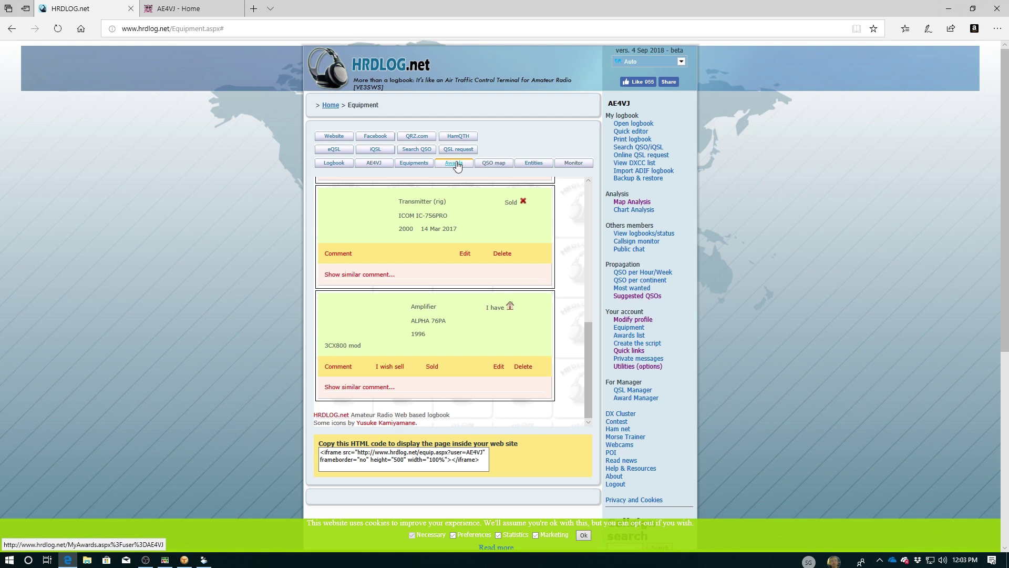
Step: View the worked DXCC entities page and the QSO map of logged contacts
{"action": "left_click", "coordinate": [533, 163]}
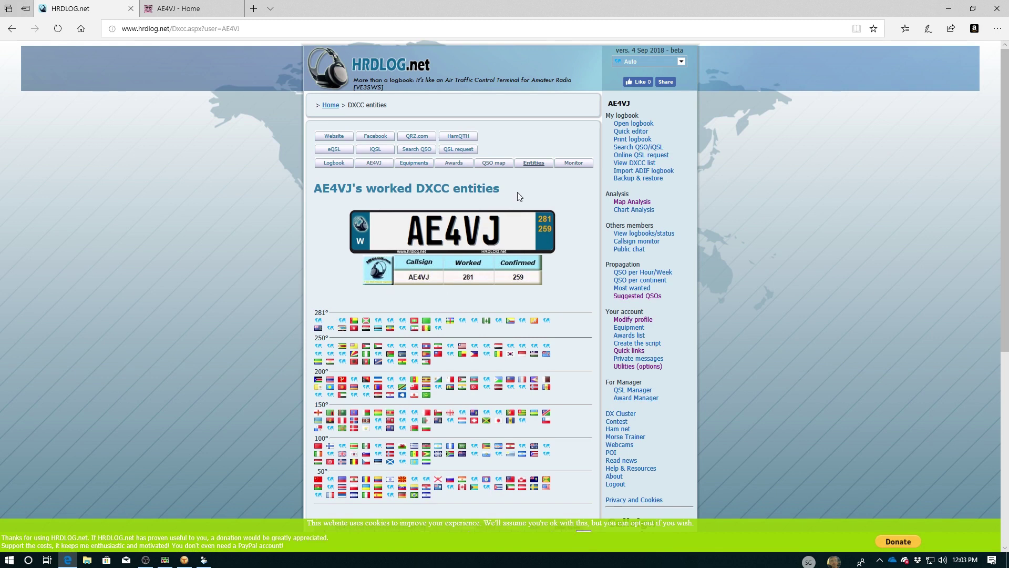
{"action": "left_click", "coordinate": [490, 167]}
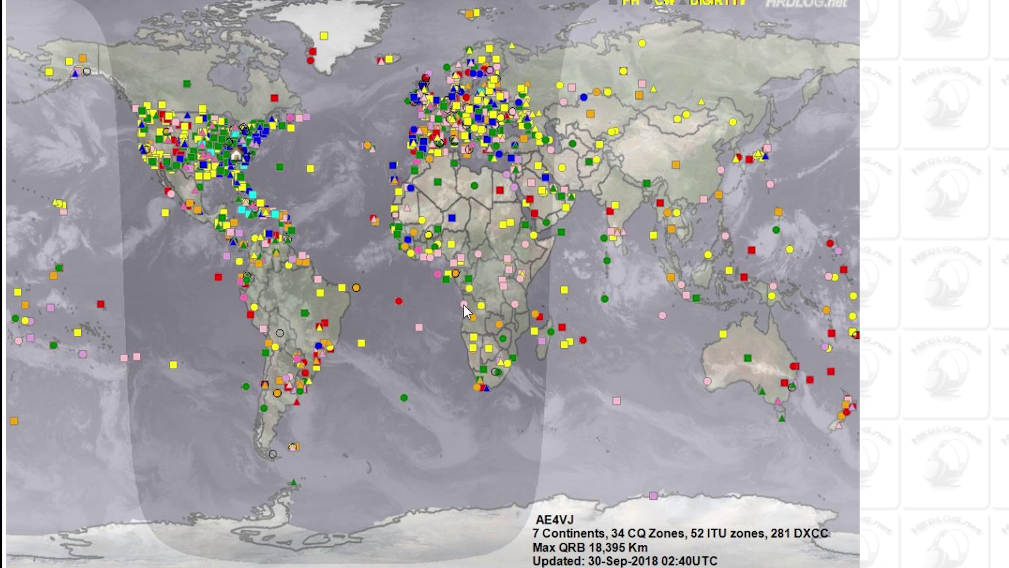
{"action": "mouse_move", "coordinate": [474, 188]}
{"action": "mouse_move", "coordinate": [506, 225]}
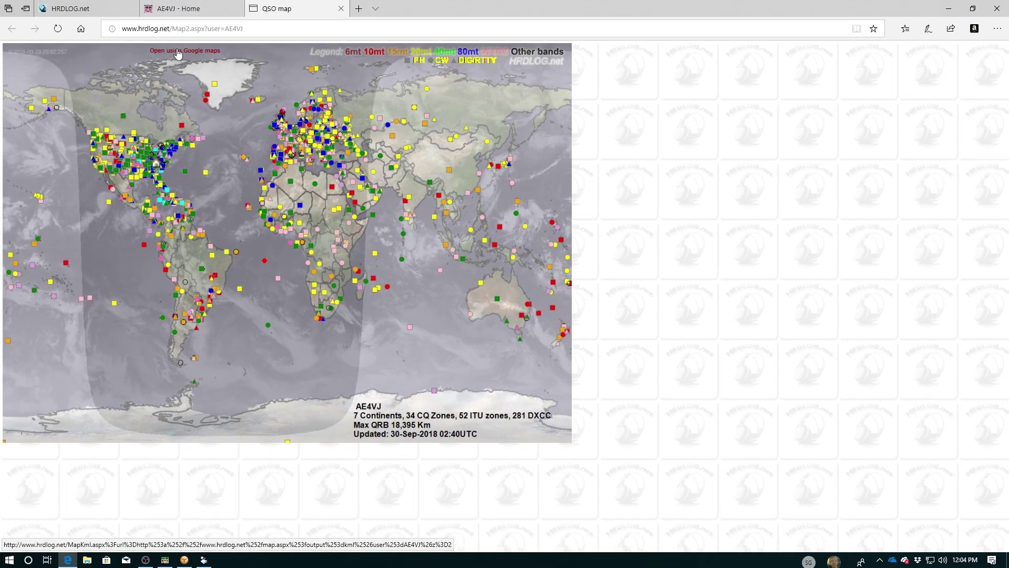
Step: Open the QSO map in Google Maps and view the contact details of two Greenland markers
{"action": "left_click", "coordinate": [178, 53]}
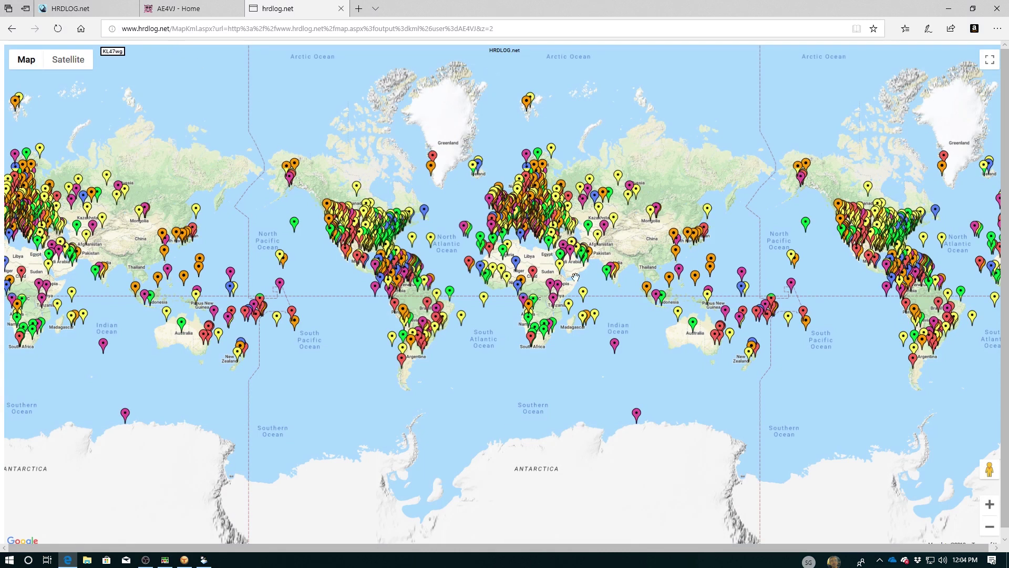
{"action": "left_click", "coordinate": [990, 504]}
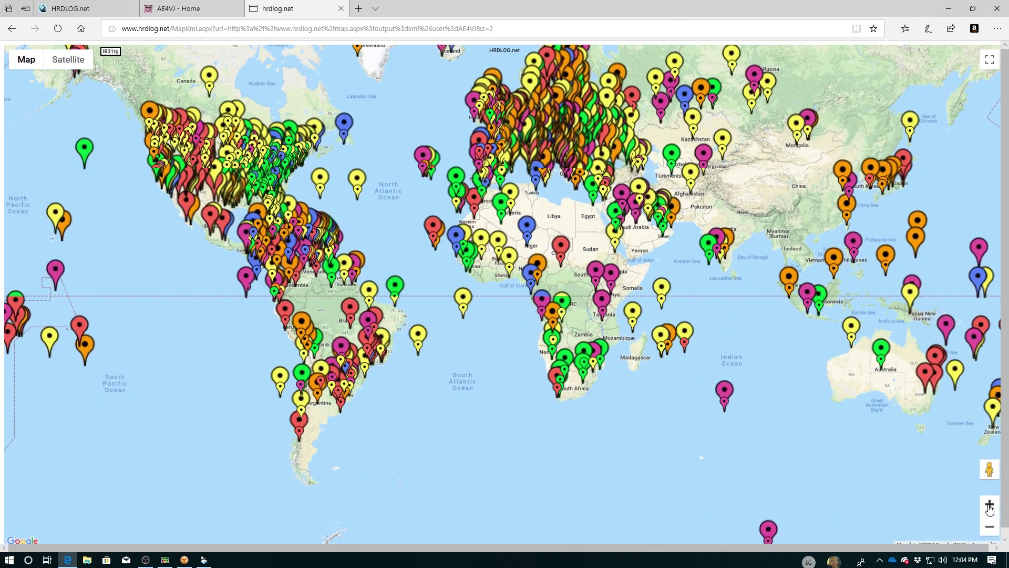
{"action": "left_click_drag", "start_coordinate": [384, 118], "coordinate": [412, 232]}
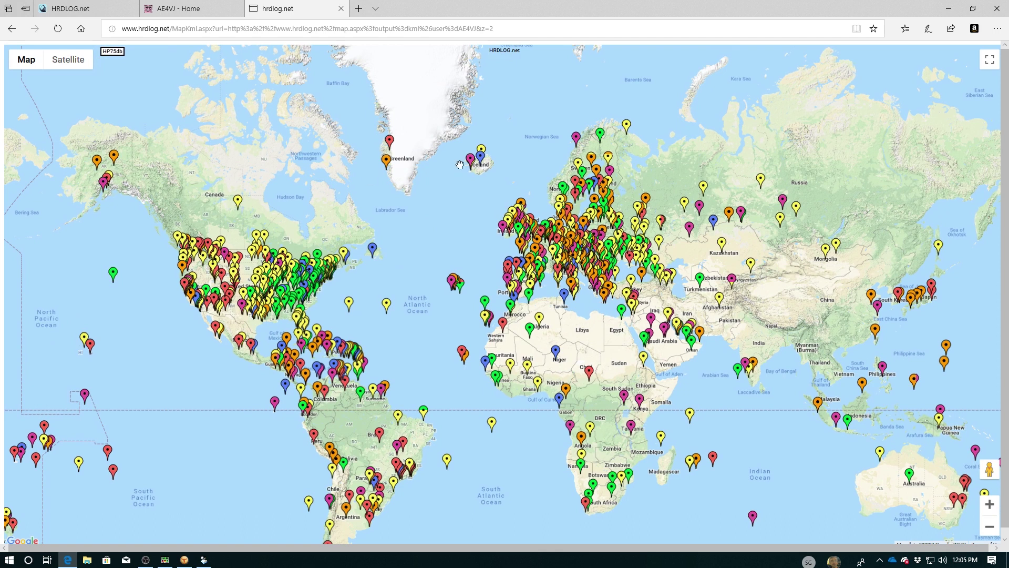
{"action": "left_click", "coordinate": [390, 142]}
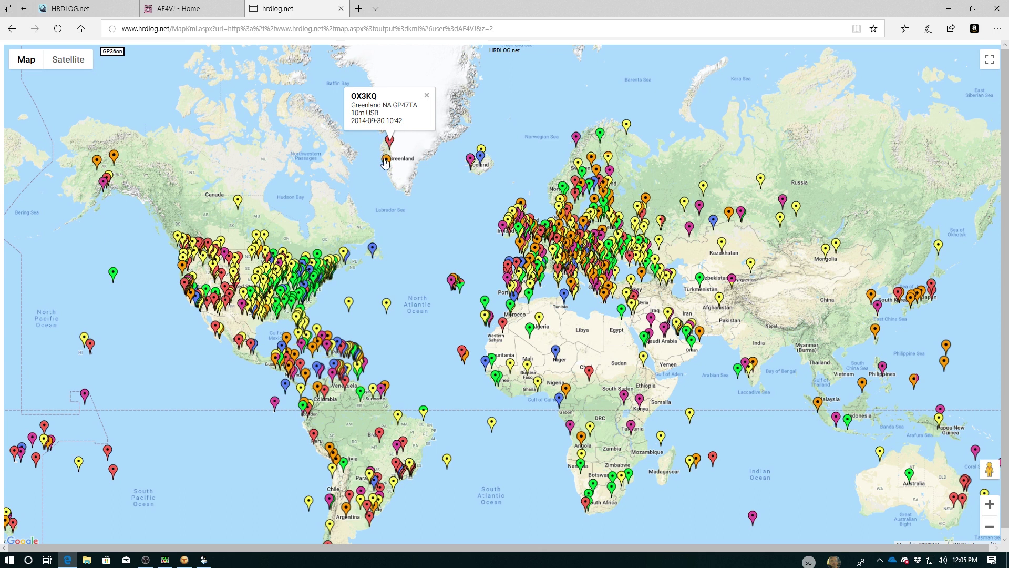
{"action": "left_click", "coordinate": [385, 161]}
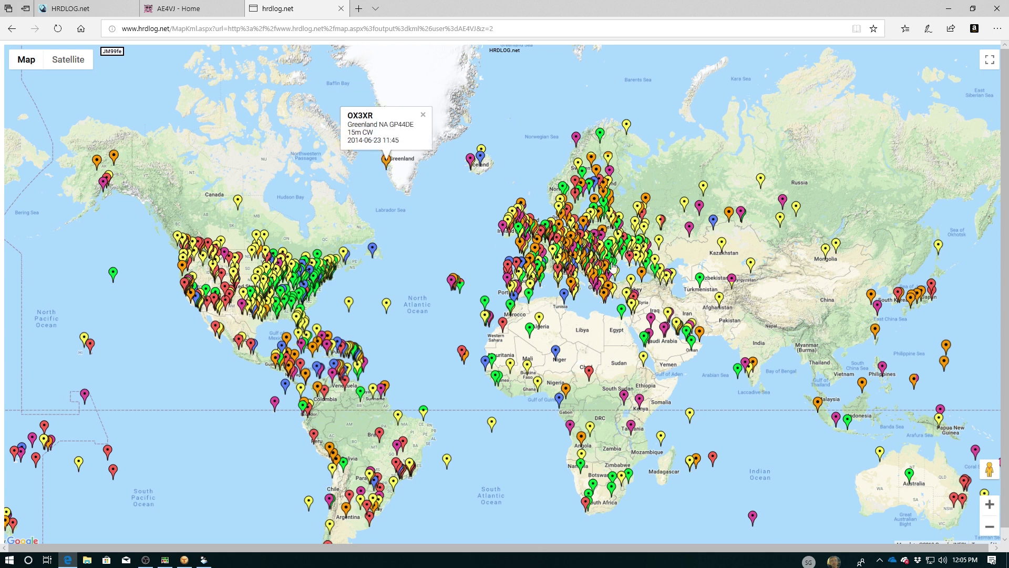
Step: Zoom the QSO map in on Europe and view the contact details of markers in France and Crete
{"action": "left_click", "coordinate": [990, 505]}
{"action": "left_click", "coordinate": [990, 505]}
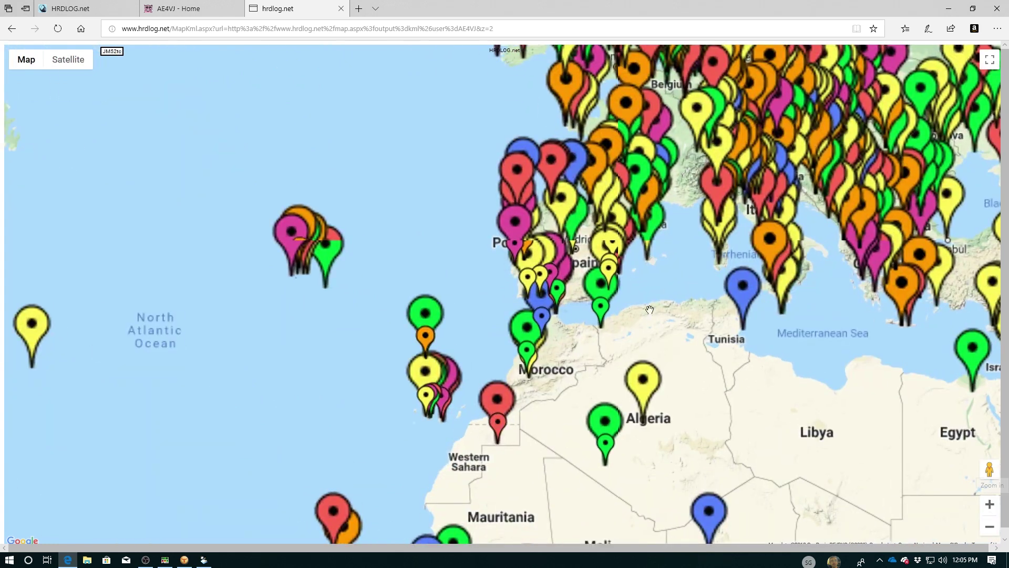
{"action": "left_click_drag", "start_coordinate": [641, 252], "coordinate": [430, 300]}
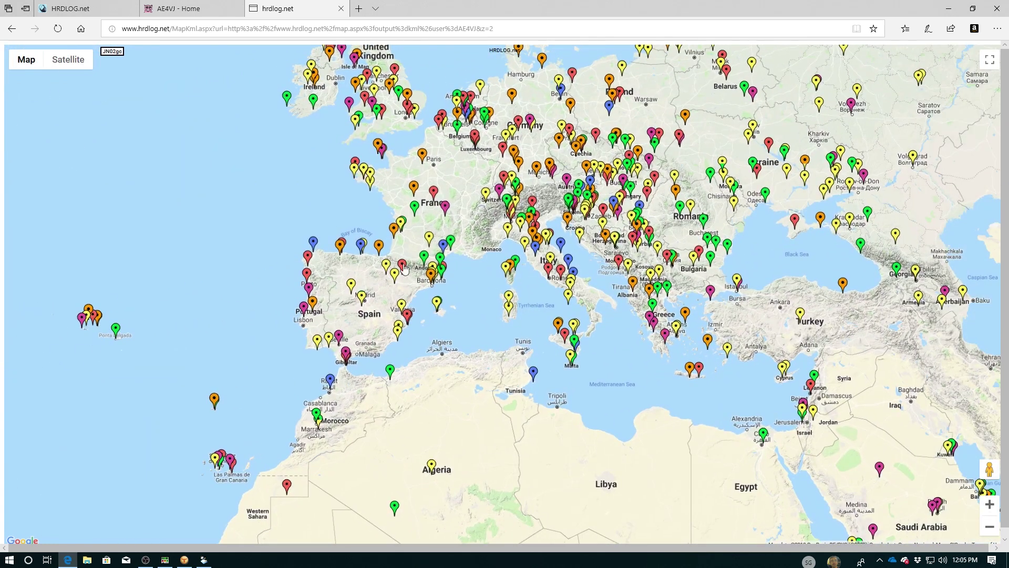
{"action": "left_click", "coordinate": [434, 192]}
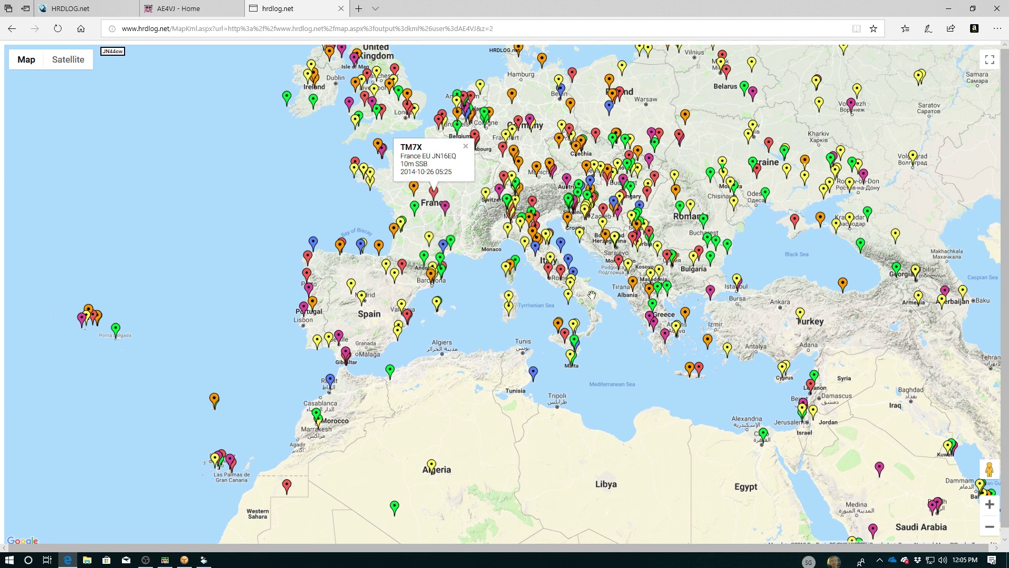
{"action": "left_click", "coordinate": [445, 206]}
{"action": "left_click", "coordinate": [699, 373]}
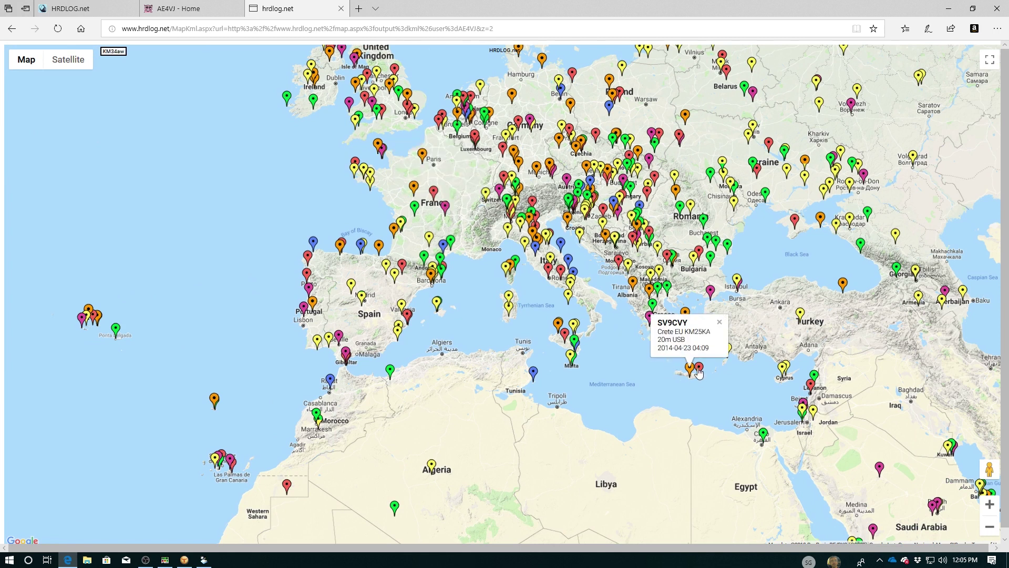
{"action": "left_click", "coordinate": [699, 371]}
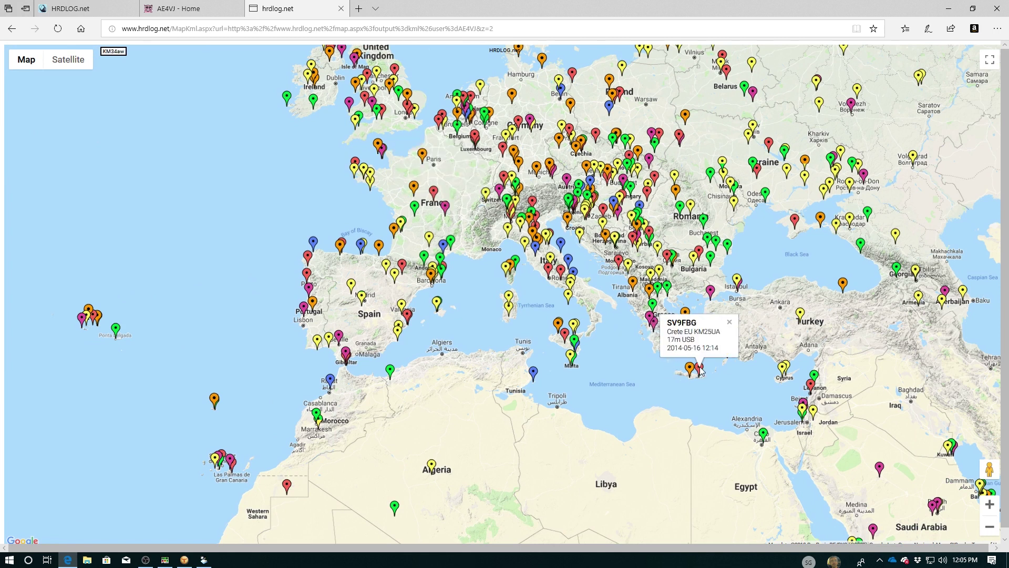
{"action": "left_click", "coordinate": [728, 322]}
Step: Return the QSO map to the world view, close it, and go back to the HRDLOG.net DXCC entities page
{"action": "scroll", "coordinate": [636, 289], "scroll_direction": "down", "scroll_amount": 1}
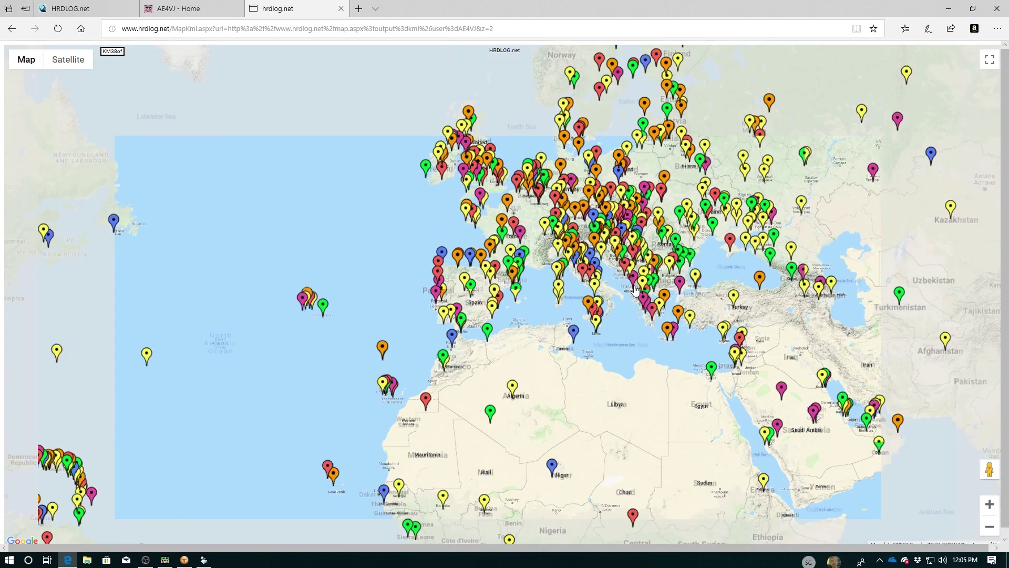
{"action": "scroll", "coordinate": [635, 289], "scroll_direction": "down", "scroll_amount": 1}
{"action": "left_click_drag", "start_coordinate": [480, 236], "coordinate": [459, 169]}
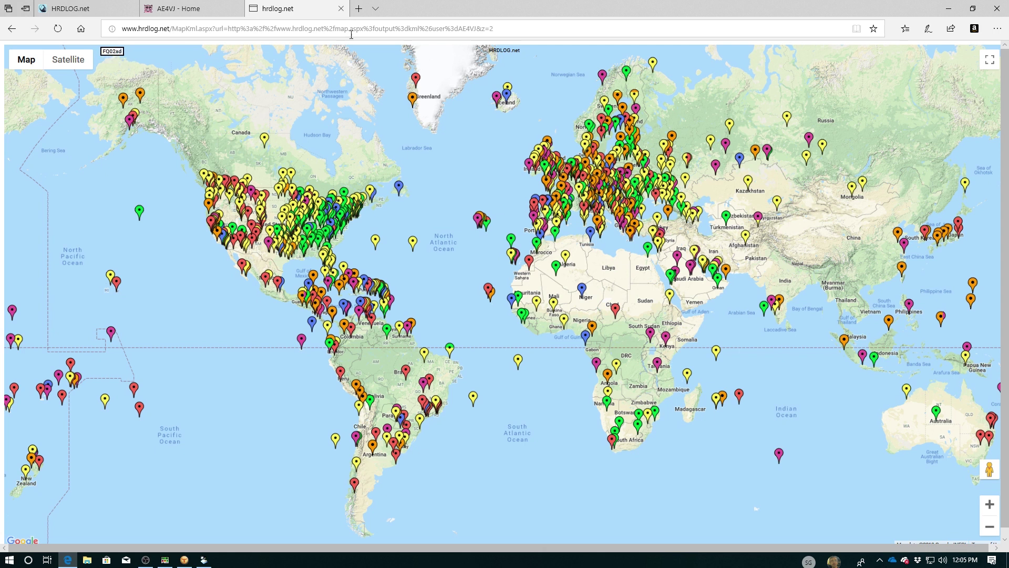
{"action": "left_click", "coordinate": [341, 9]}
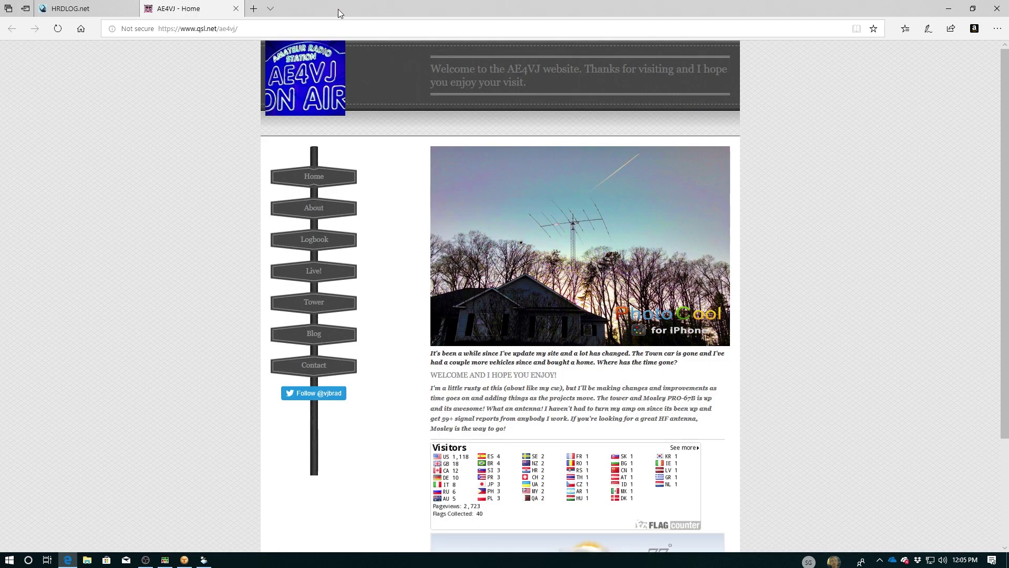
{"action": "left_click", "coordinate": [121, 10]}
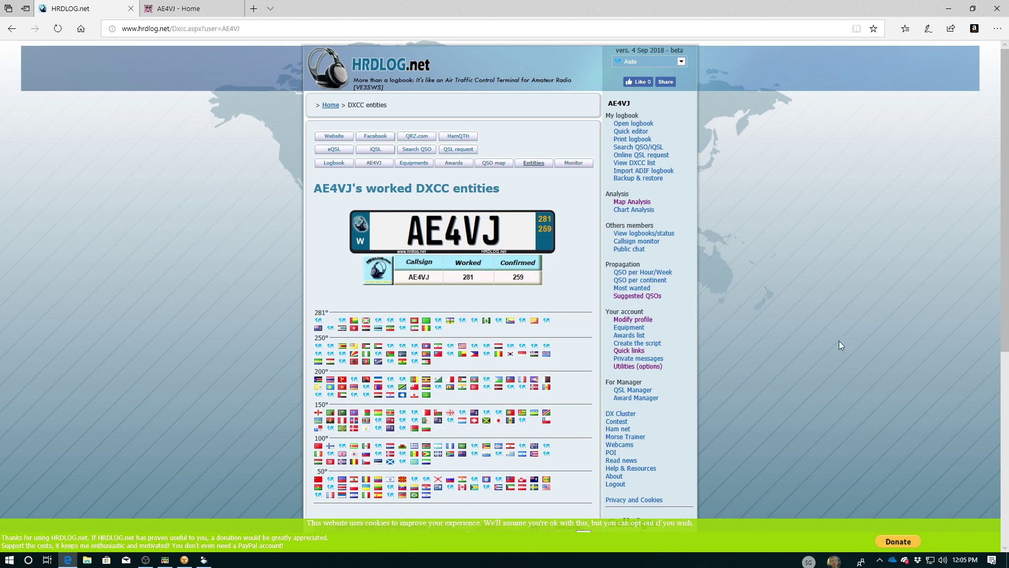
Step: Open the account's Create the script page and read its tips and display options
{"action": "left_click", "coordinate": [657, 343]}
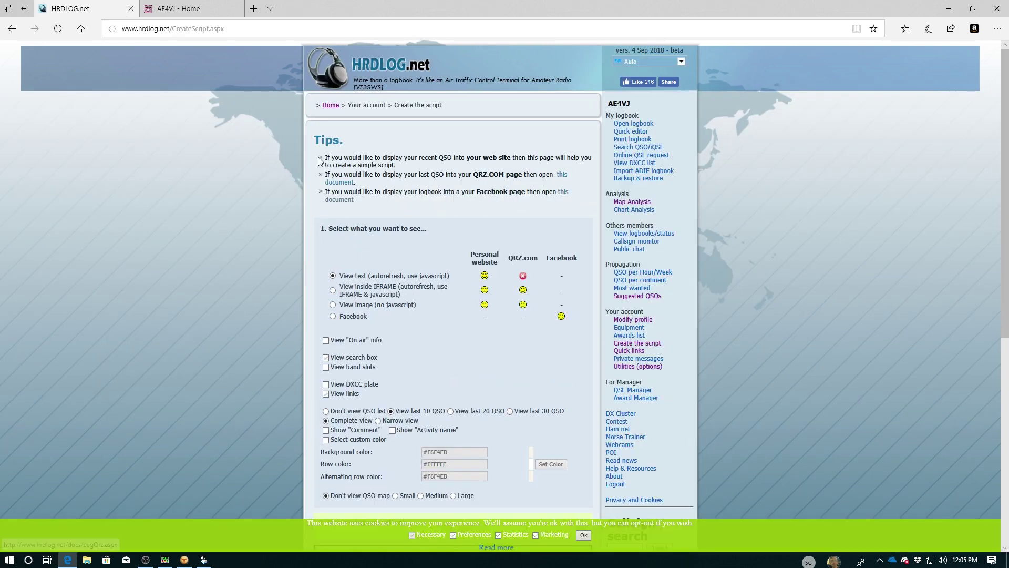
{"action": "scroll", "coordinate": [216, 139], "scroll_direction": "down", "scroll_amount": 4}
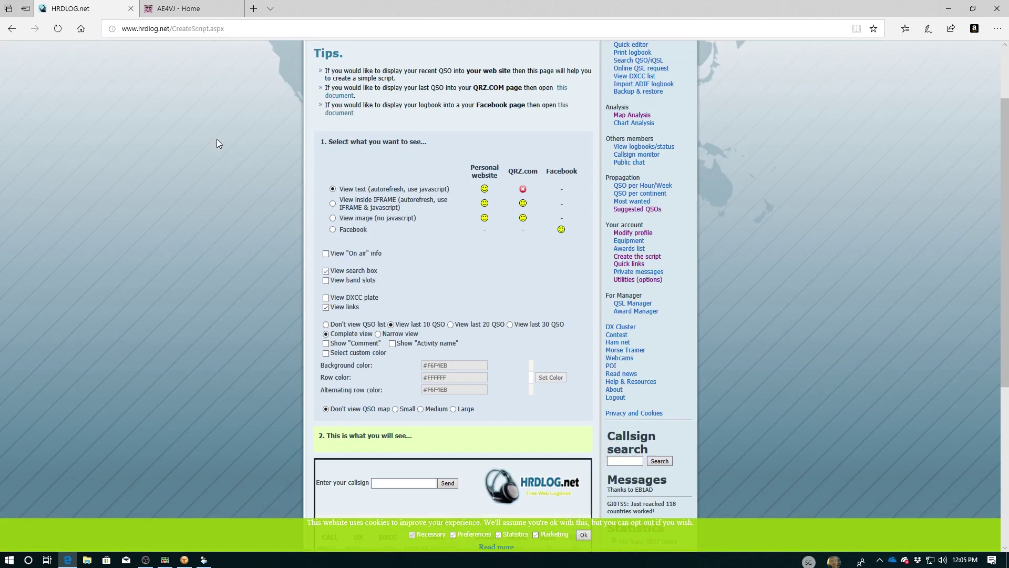
{"action": "scroll", "coordinate": [216, 138], "scroll_direction": "up", "scroll_amount": 4}
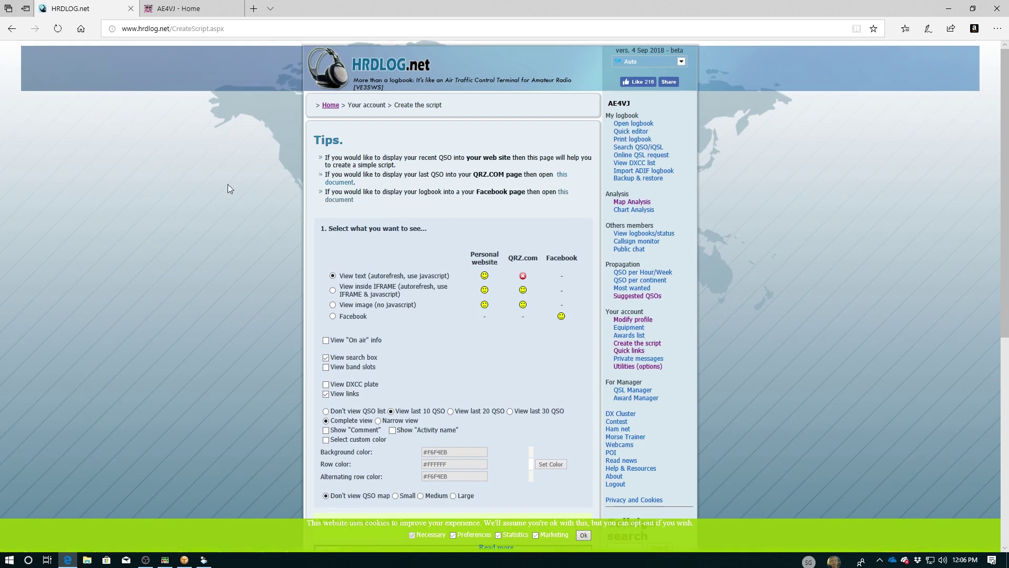
{"action": "scroll", "coordinate": [291, 266], "scroll_direction": "down", "scroll_amount": 1}
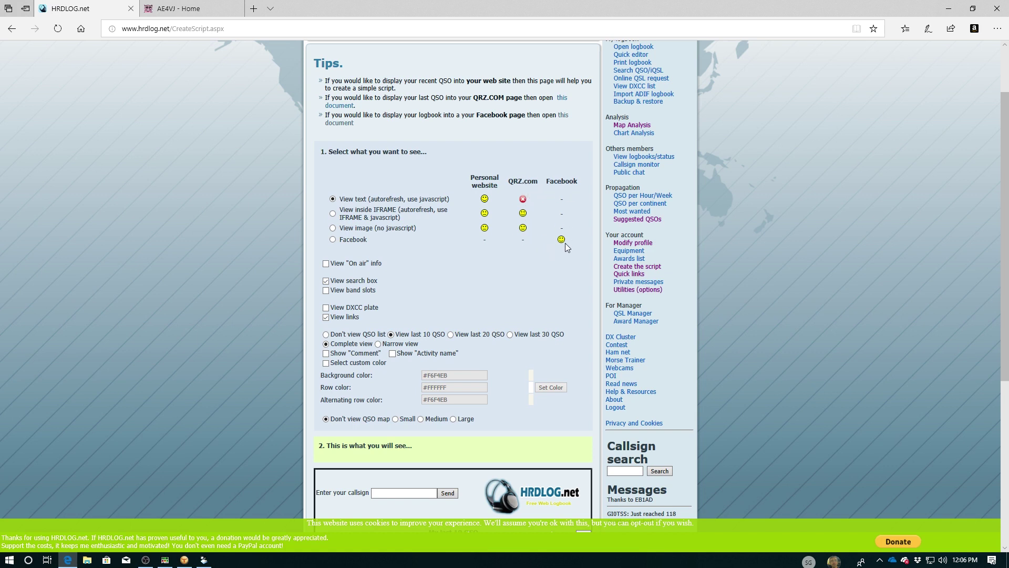
Step: Include the "On air" info in the website script and review the preview and generated code
{"action": "left_click", "coordinate": [327, 266]}
{"action": "scroll", "coordinate": [247, 283], "scroll_direction": "down", "scroll_amount": 7}
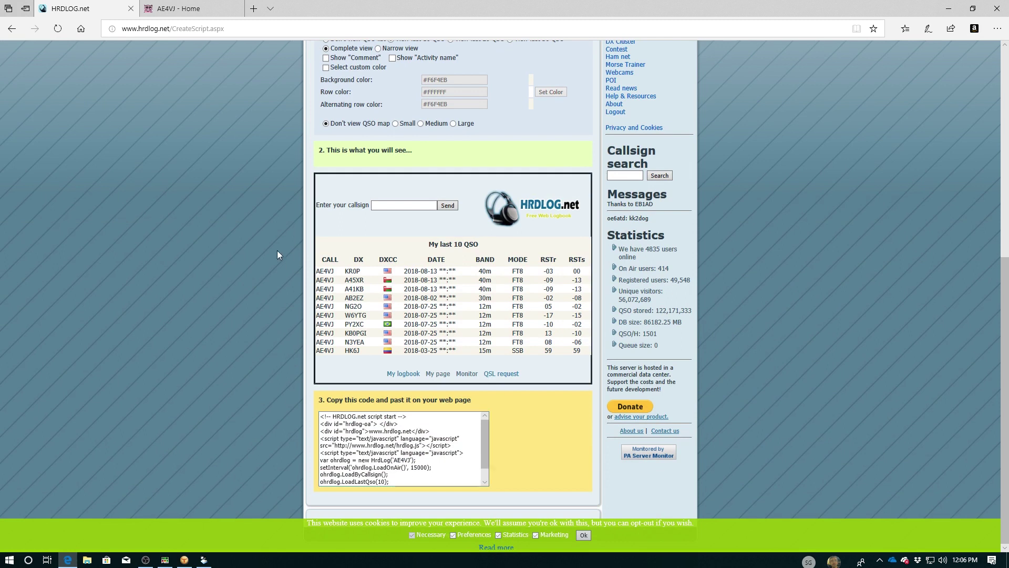
{"action": "scroll", "coordinate": [289, 259], "scroll_direction": "up", "scroll_amount": 3}
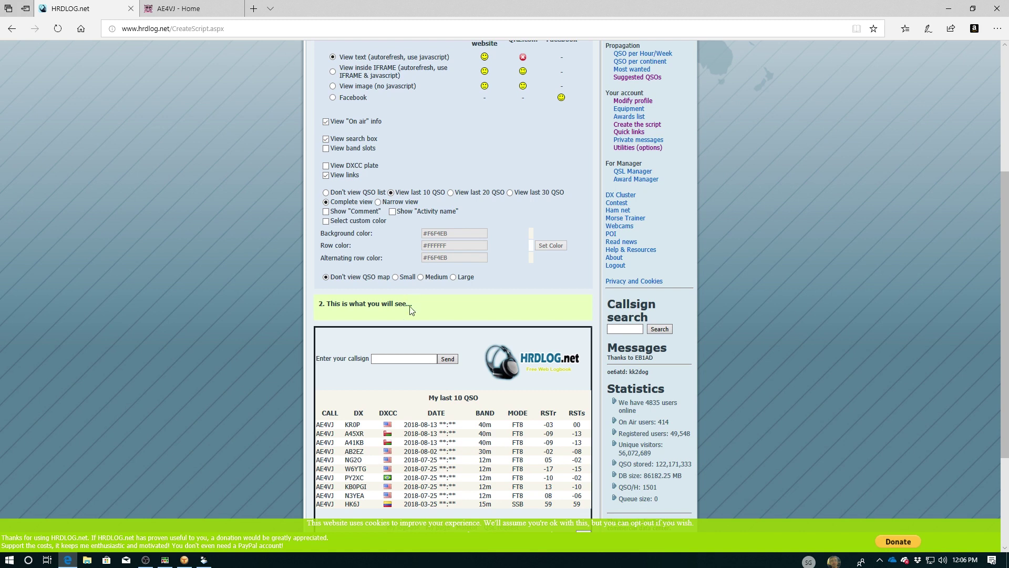
{"action": "scroll", "coordinate": [216, 269], "scroll_direction": "down", "scroll_amount": 3}
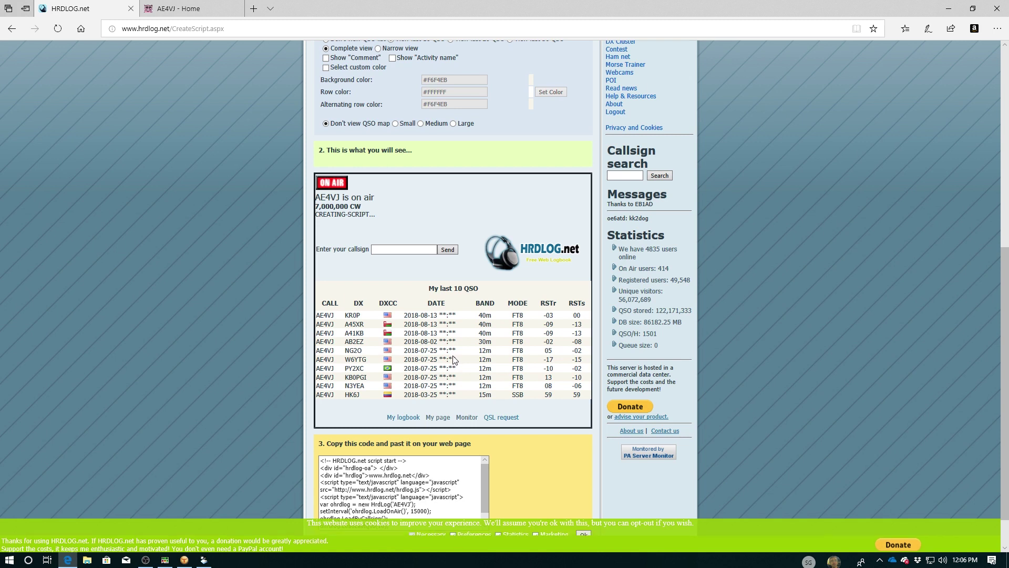
{"action": "scroll", "coordinate": [244, 274], "scroll_direction": "down", "scroll_amount": 1}
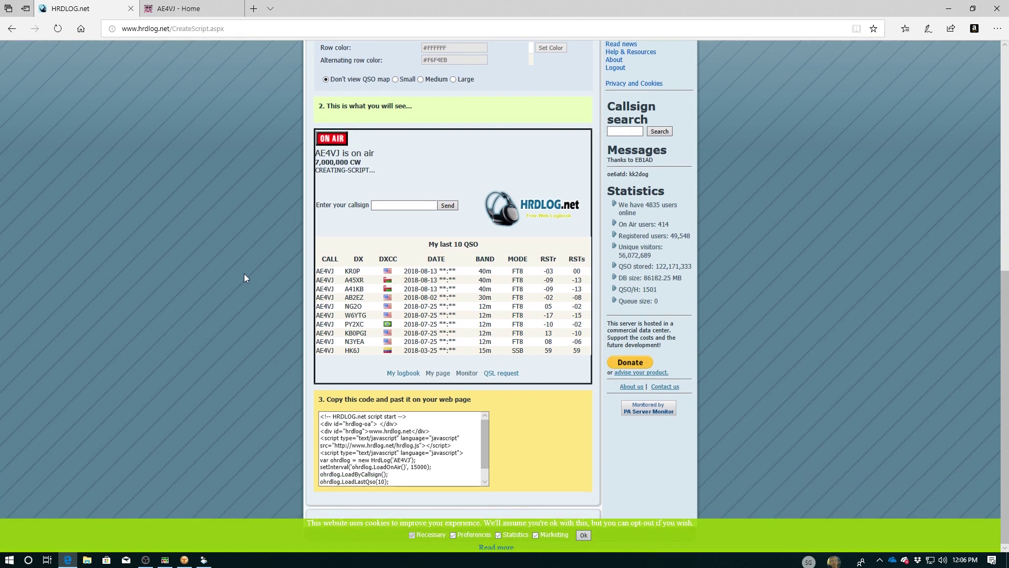
{"action": "scroll", "coordinate": [244, 274], "scroll_direction": "up", "scroll_amount": 5}
{"action": "scroll", "coordinate": [246, 287], "scroll_direction": "down", "scroll_amount": 4}
{"action": "scroll", "coordinate": [264, 389], "scroll_direction": "up", "scroll_amount": 5}
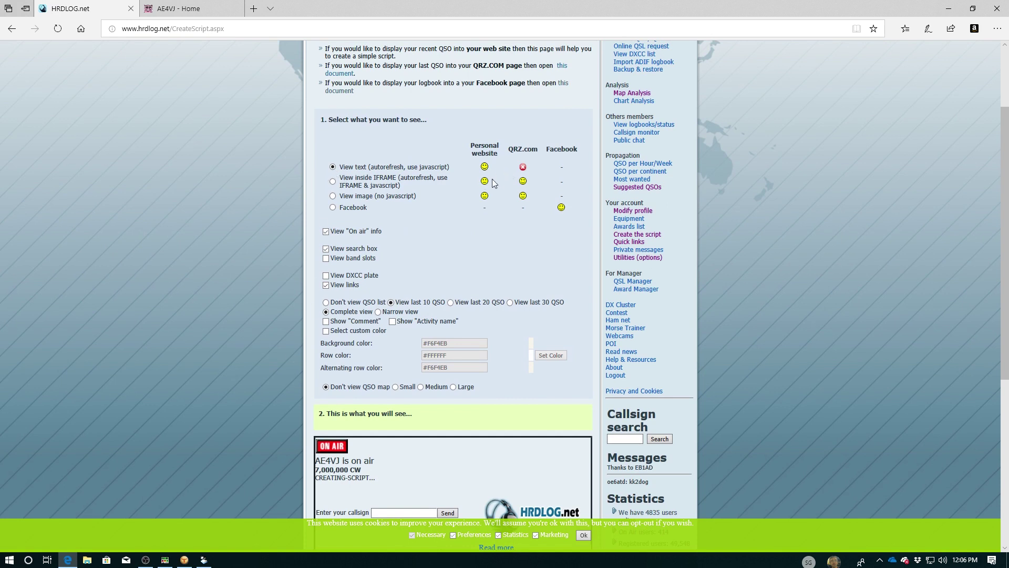
Step: Set the script's display format to the IFRAME view and then Facebook, and review the preview and save settings section
{"action": "left_click", "coordinate": [333, 182]}
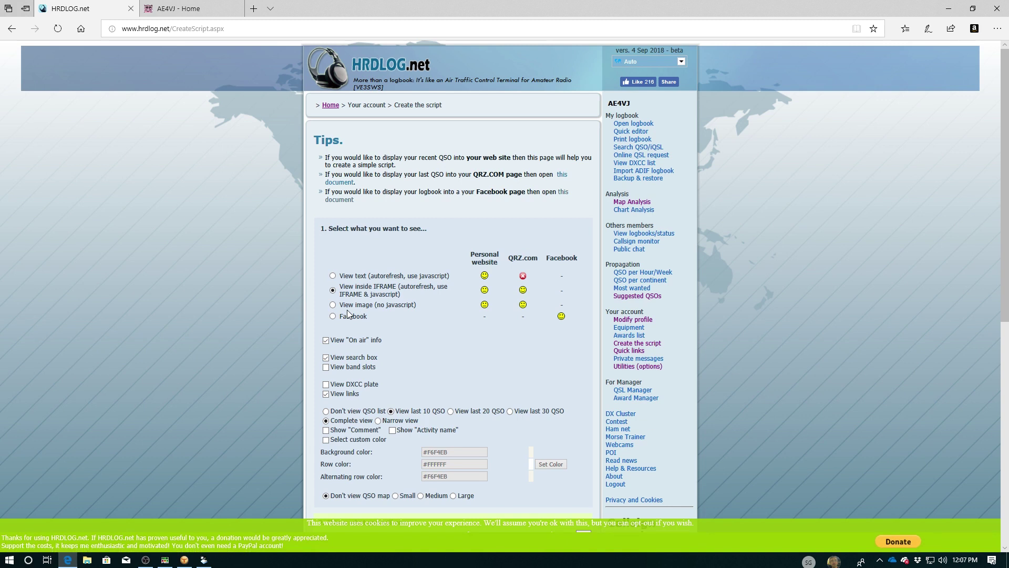
{"action": "left_click", "coordinate": [332, 316]}
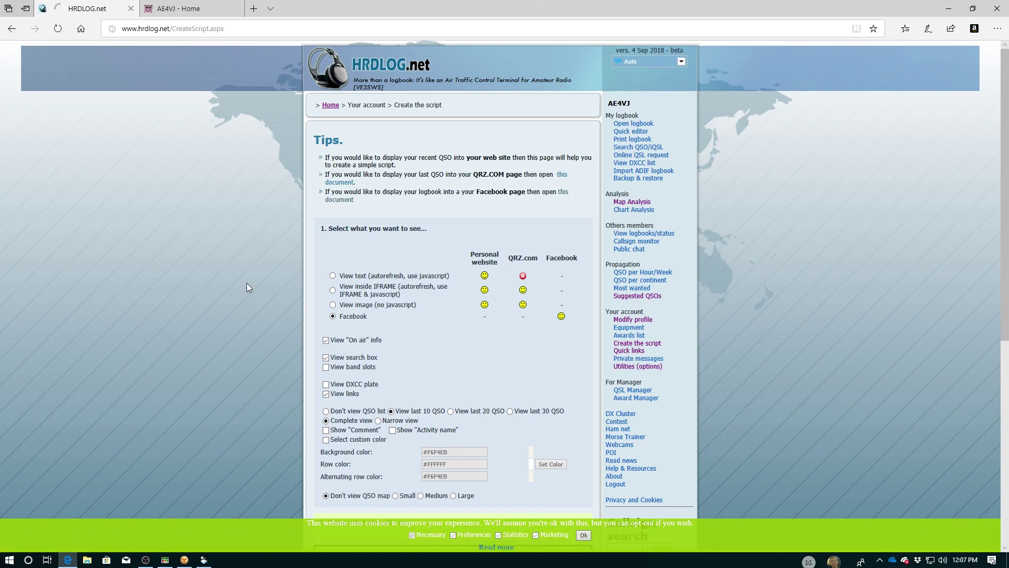
{"action": "scroll", "coordinate": [247, 288], "scroll_direction": "down", "scroll_amount": 7}
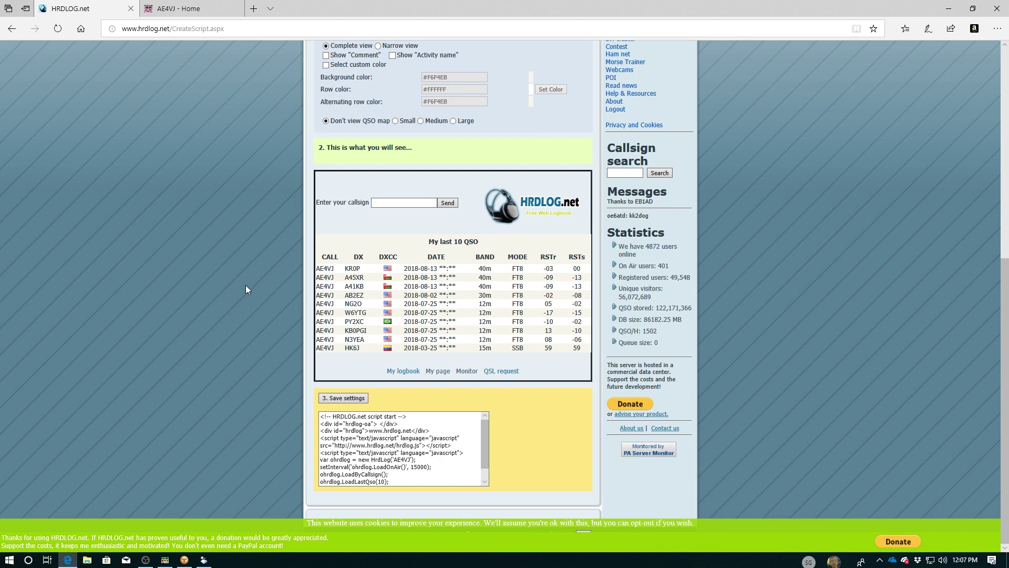
Step: Switch to the station's personal website and open its Logbook page with the embedded HRDLOG.net log
{"action": "left_click", "coordinate": [203, 8]}
{"action": "scroll", "coordinate": [412, 352], "scroll_direction": "down", "scroll_amount": 1}
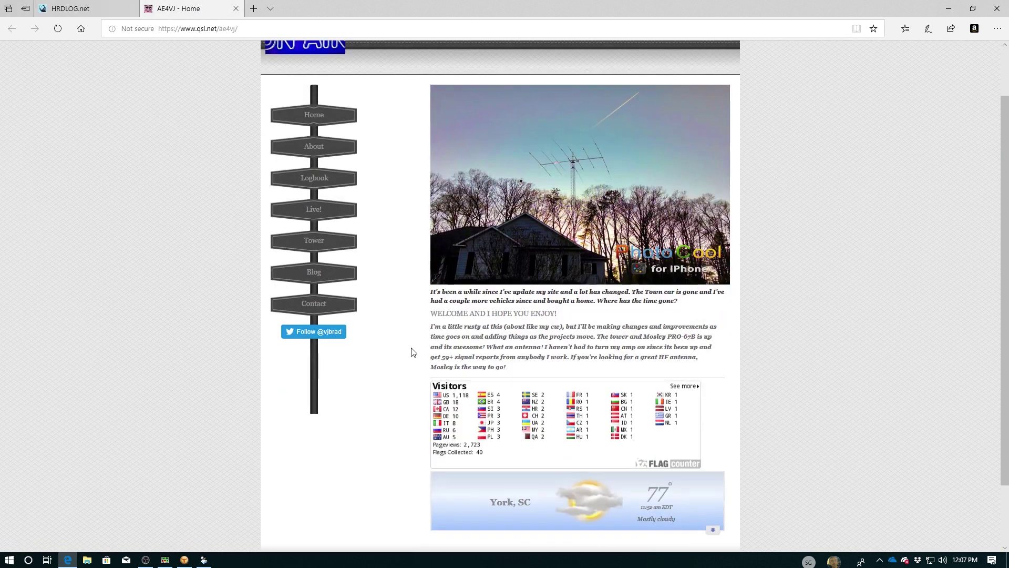
{"action": "left_click", "coordinate": [311, 180]}
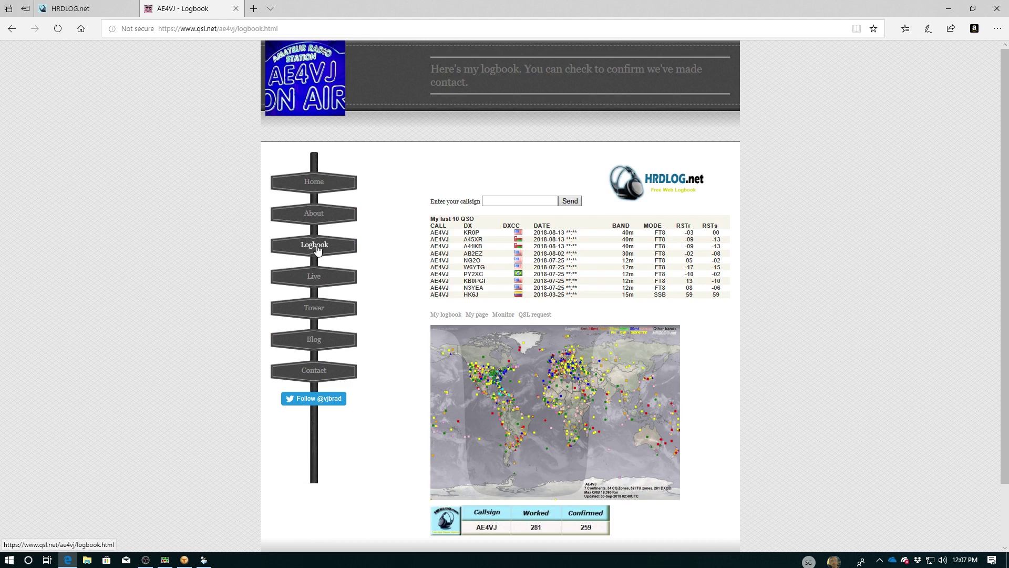
{"action": "left_click", "coordinate": [498, 203]}
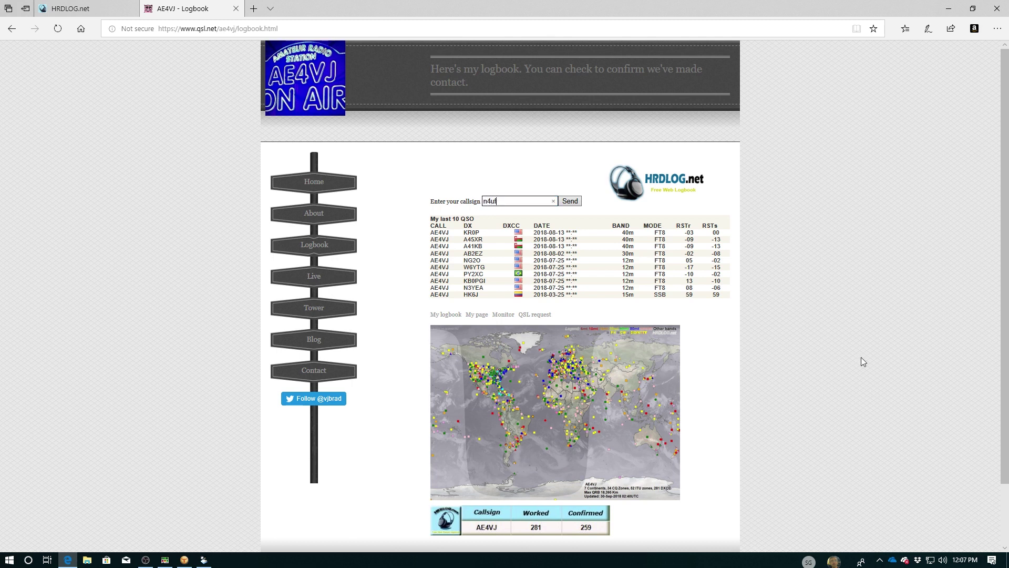
{"action": "key", "text": "Return"}
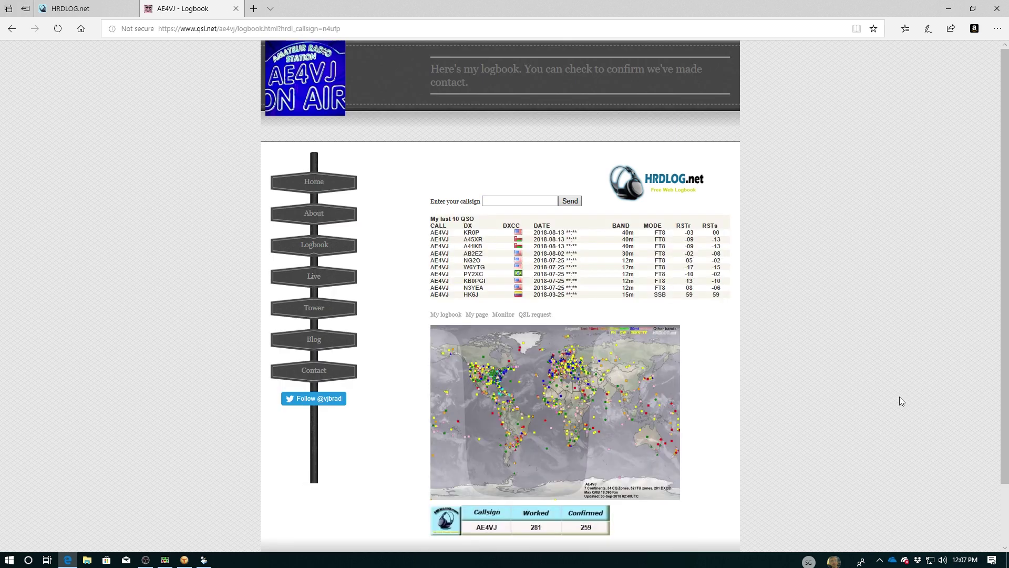
{"action": "left_click", "coordinate": [499, 201]}
{"action": "left_click", "coordinate": [512, 210]}
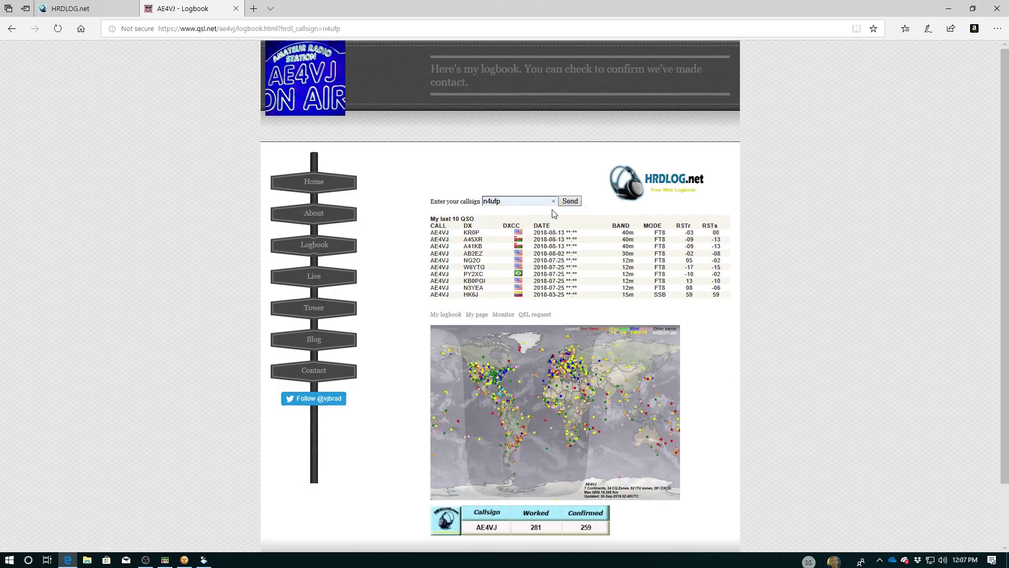
{"action": "left_click", "coordinate": [571, 203]}
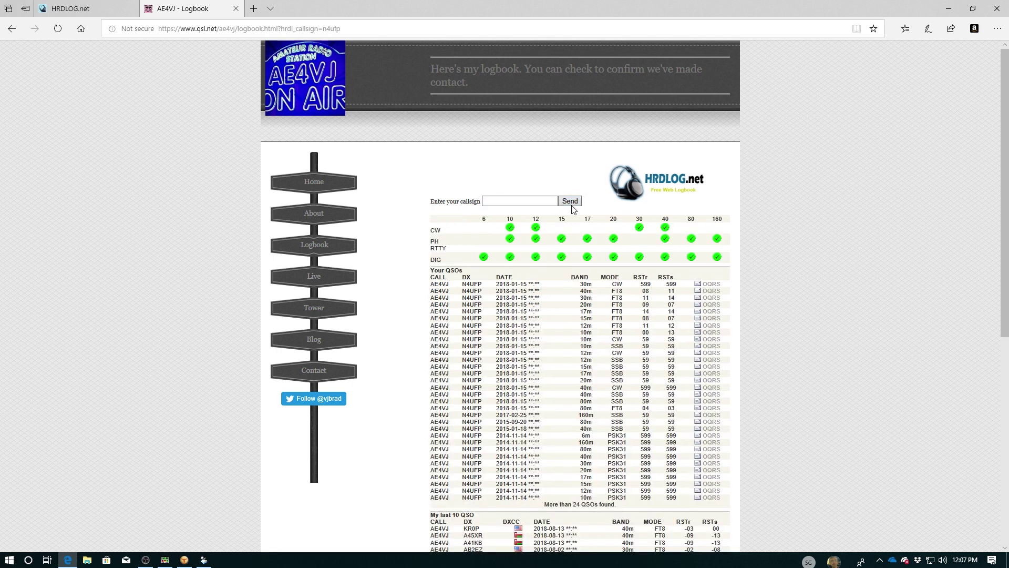
{"action": "scroll", "coordinate": [630, 360], "scroll_direction": "down", "scroll_amount": 2}
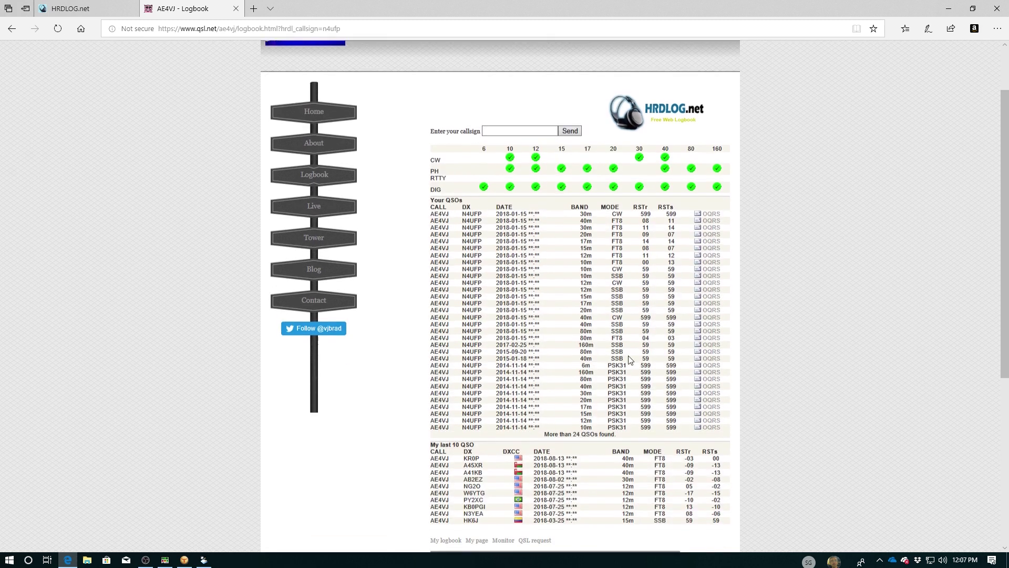
{"action": "scroll", "coordinate": [553, 374], "scroll_direction": "down", "scroll_amount": 3}
{"action": "scroll", "coordinate": [553, 370], "scroll_direction": "down", "scroll_amount": 3}
{"action": "scroll", "coordinate": [553, 371], "scroll_direction": "up", "scroll_amount": 8}
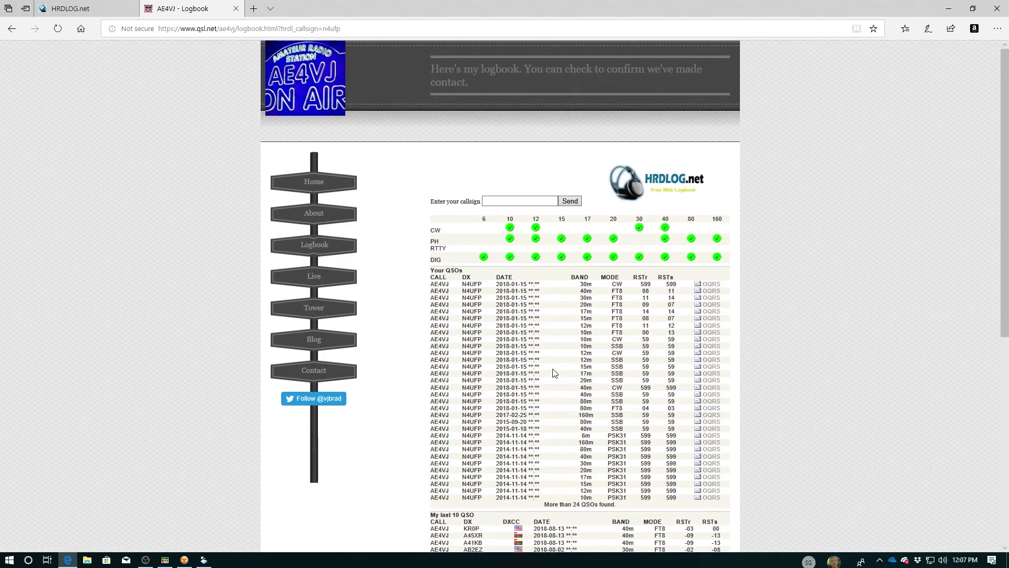
{"action": "left_click", "coordinate": [323, 245]}
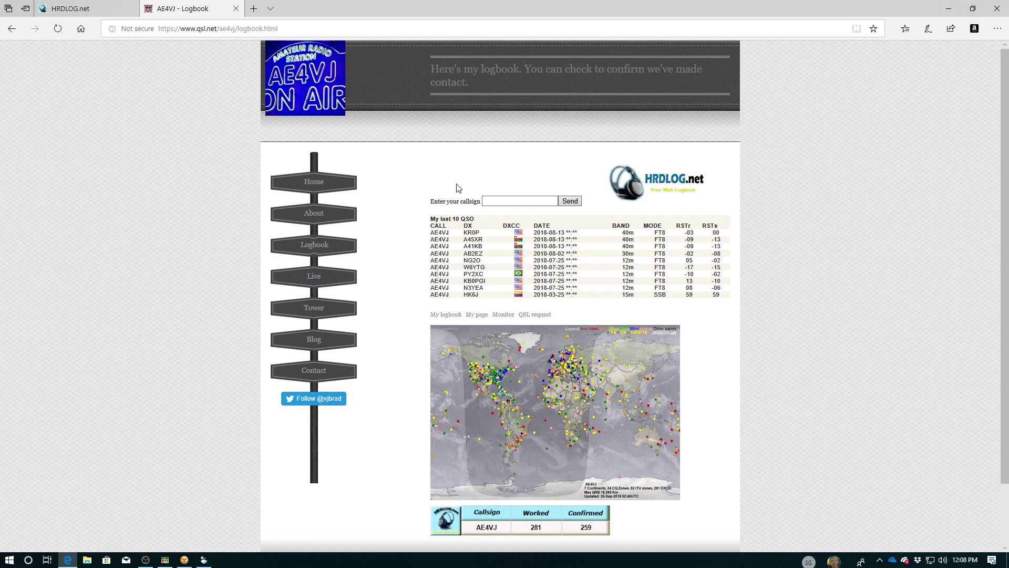
Step: Open qrz.com in a new tab and review the HRDLOG.net logbook embedded in the station's callsign page
{"action": "left_click", "coordinate": [254, 9]}
{"action": "type", "text": "qrz.com/"}
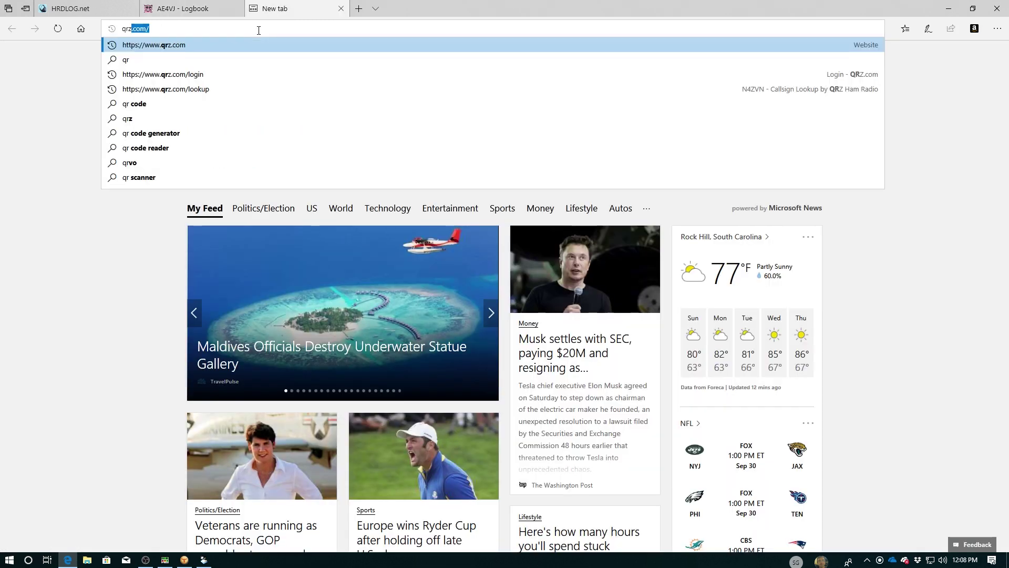
{"action": "key", "text": "Return"}
{"action": "scroll", "coordinate": [457, 169], "scroll_direction": "down", "scroll_amount": 2}
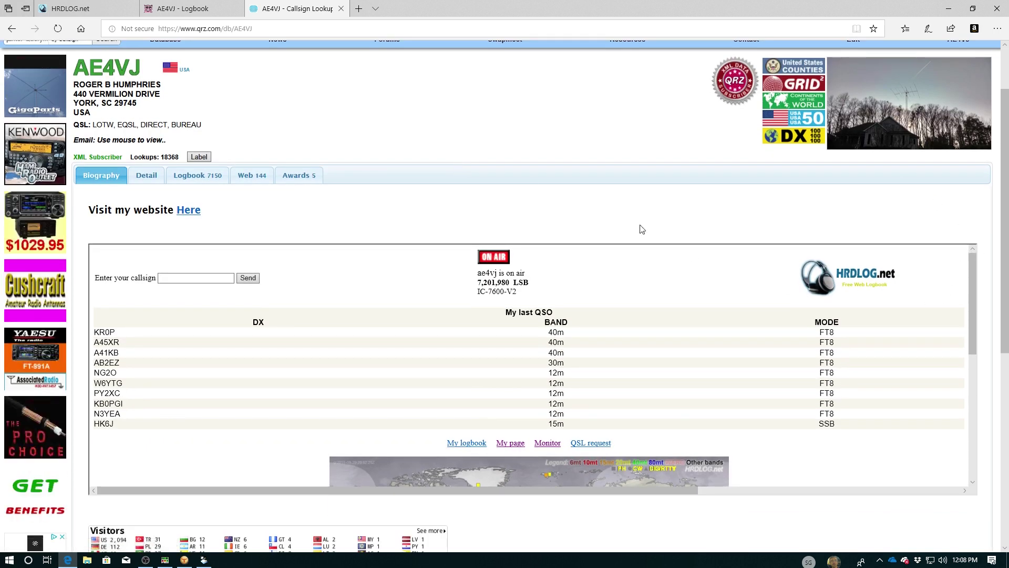
{"action": "scroll", "coordinate": [574, 170], "scroll_direction": "up", "scroll_amount": 2}
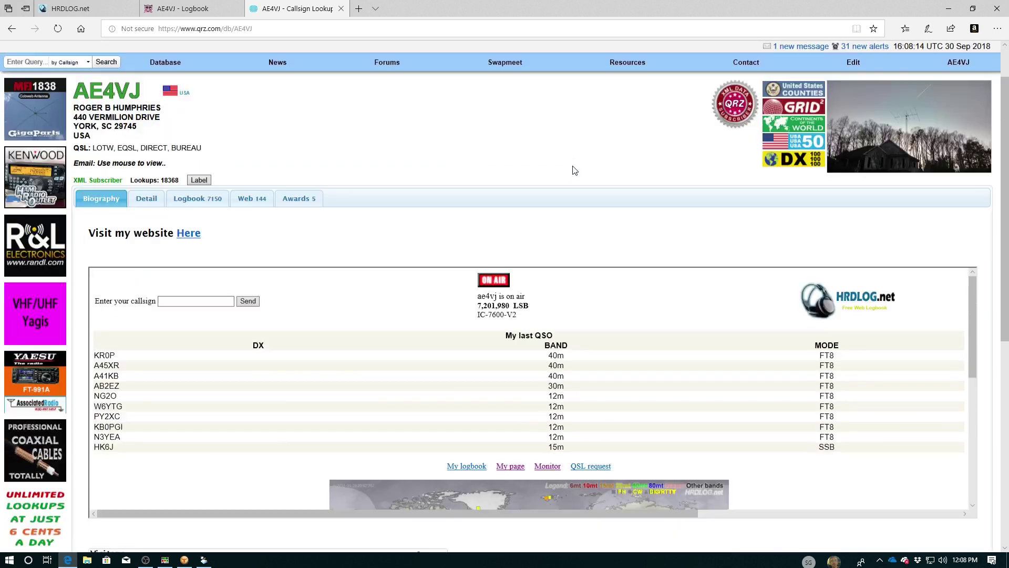
{"action": "scroll", "coordinate": [575, 170], "scroll_direction": "down", "scroll_amount": 5}
{"action": "scroll", "coordinate": [575, 170], "scroll_direction": "up", "scroll_amount": 2}
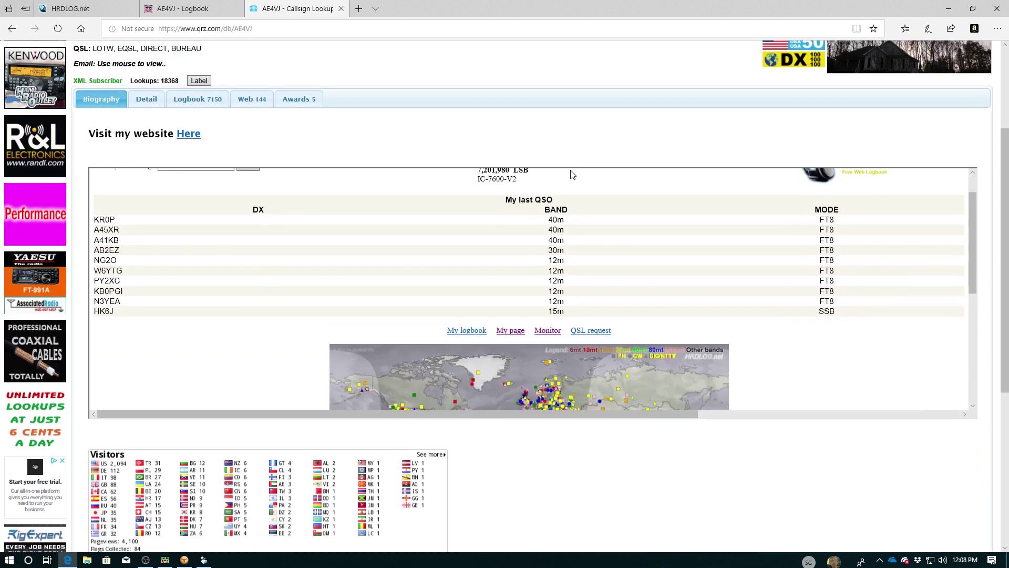
{"action": "scroll", "coordinate": [574, 169], "scroll_direction": "down", "scroll_amount": 1}
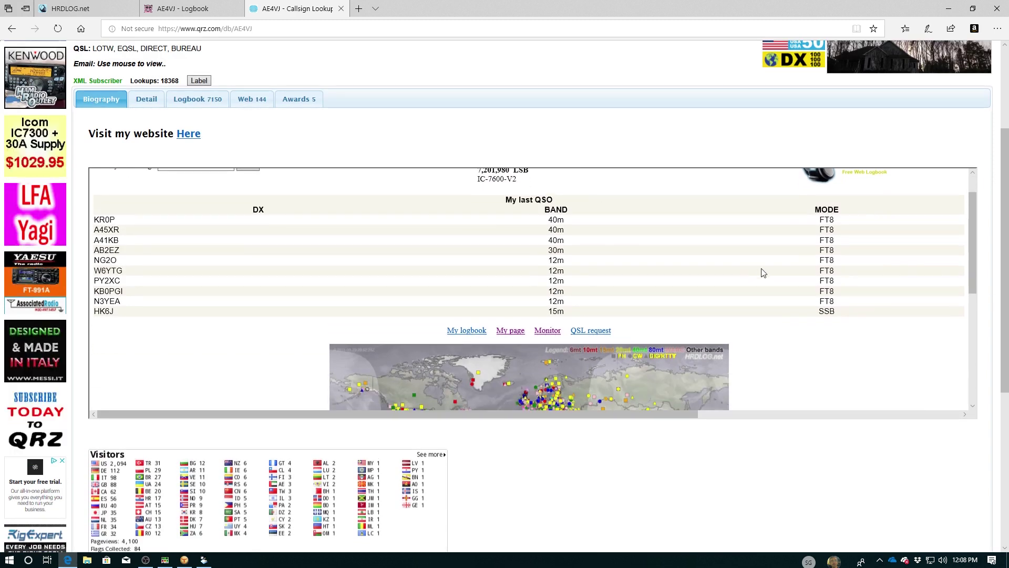
Step: Review the recent contacts in the logbook embedded on the QRZ.com callsign page and open its QSO map at full size
{"action": "scroll", "coordinate": [773, 273], "scroll_direction": "up", "scroll_amount": 1}
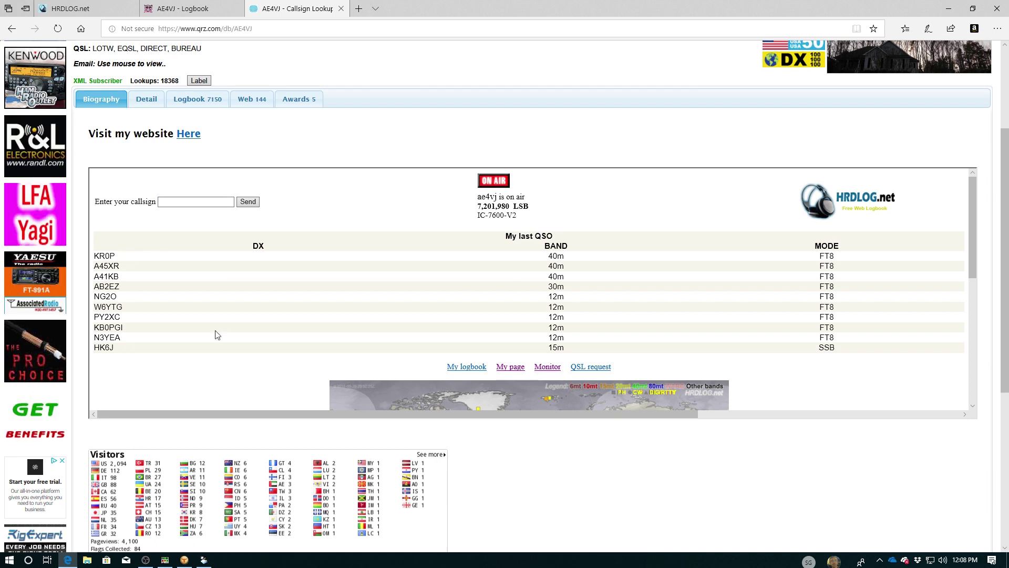
{"action": "mouse_move", "coordinate": [683, 415]}
{"action": "left_mouse_down"}
{"action": "mouse_move", "coordinate": [887, 416]}
{"action": "mouse_move", "coordinate": [677, 415]}
{"action": "left_mouse_up"}
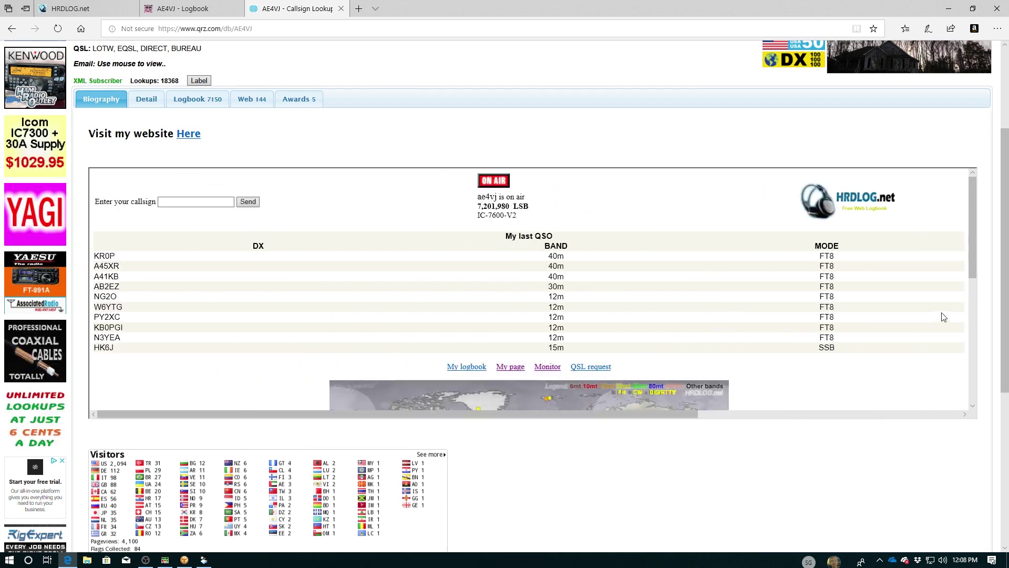
{"action": "left_click_drag", "start_coordinate": [974, 268], "coordinate": [985, 365]}
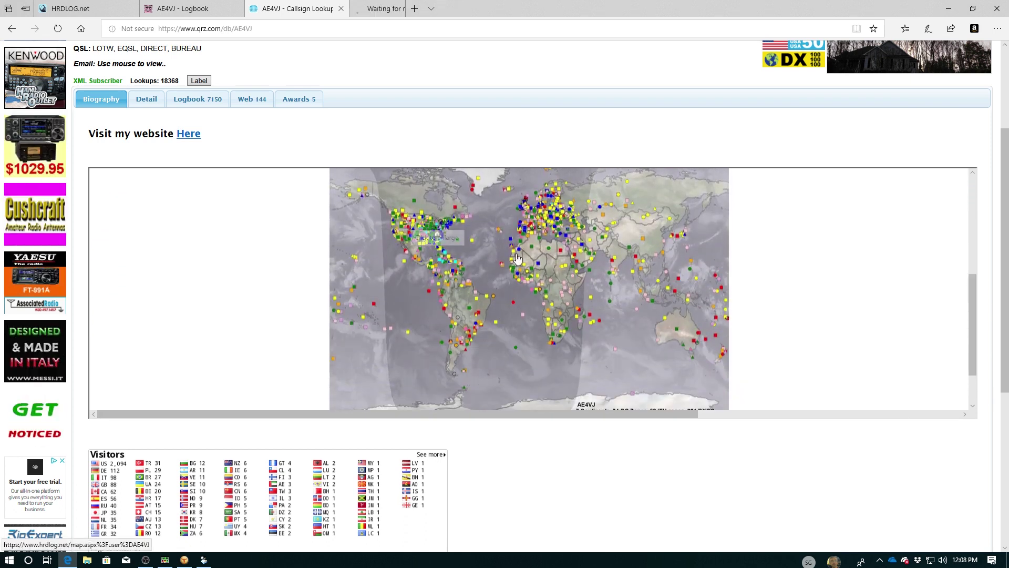
{"action": "left_click", "coordinate": [516, 255]}
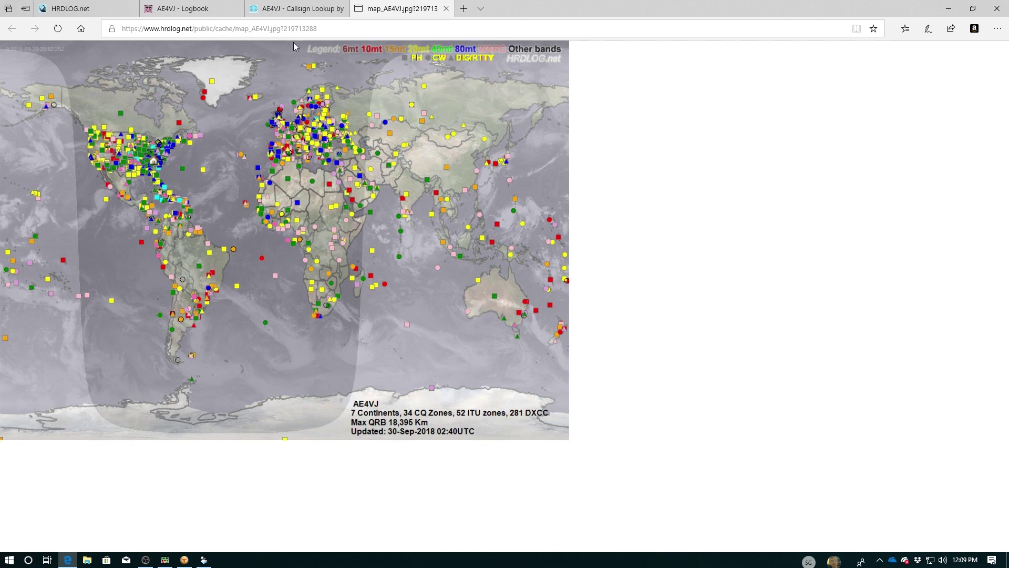
Step: Return to the QRZ.com callsign page and review the rest of the embedded logbook, including the worked and confirmed table
{"action": "left_click", "coordinate": [294, 17]}
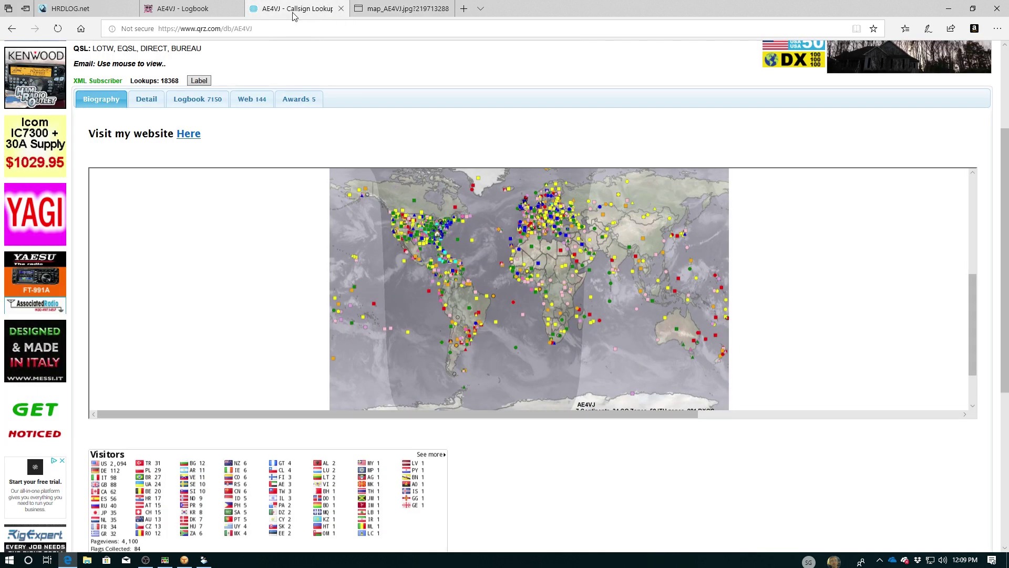
{"action": "scroll", "coordinate": [295, 319], "scroll_direction": "down", "scroll_amount": 2}
{"action": "scroll", "coordinate": [462, 423], "scroll_direction": "down", "scroll_amount": 3}
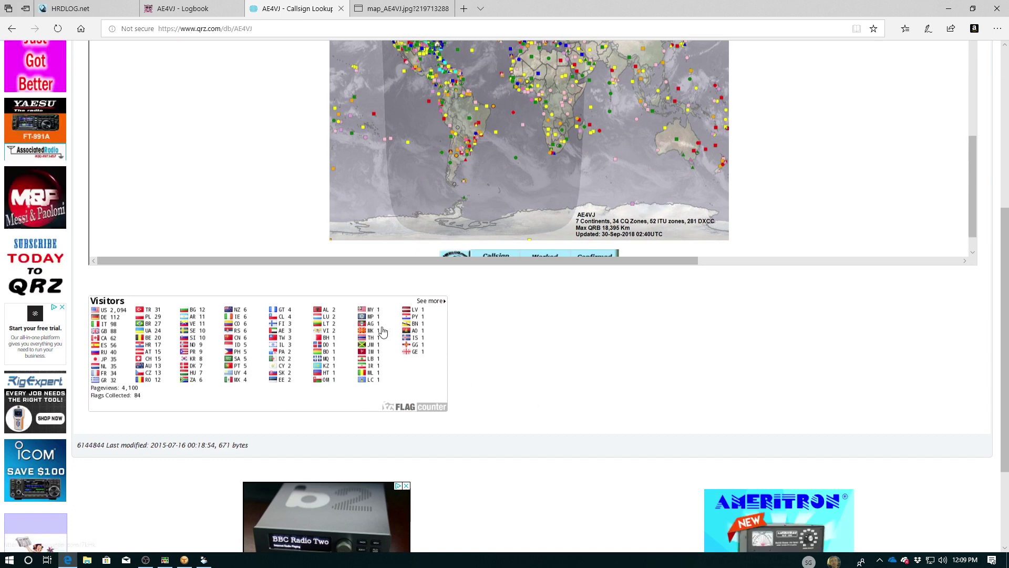
{"action": "scroll", "coordinate": [218, 151], "scroll_direction": "down", "scroll_amount": 3}
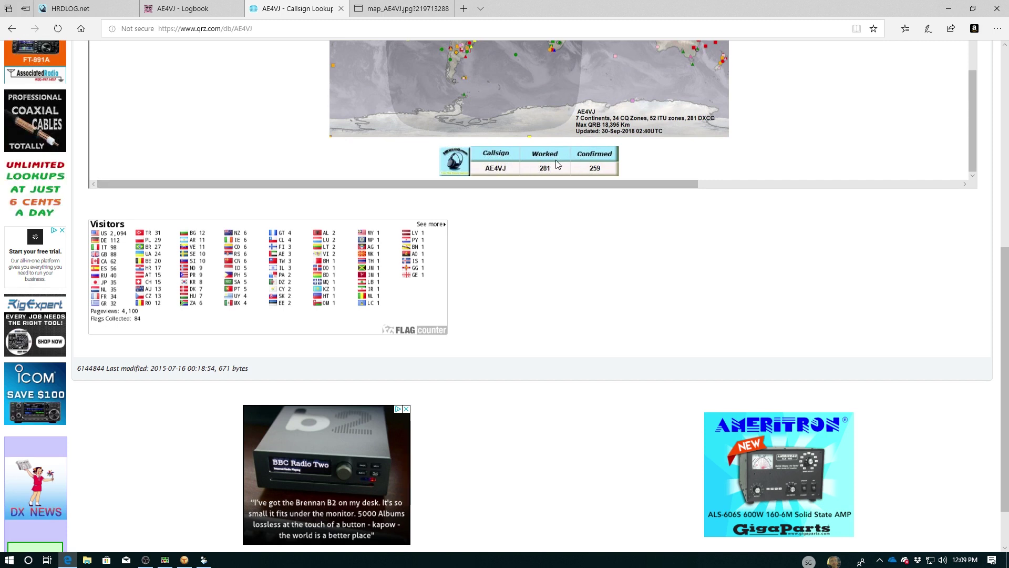
{"action": "scroll", "coordinate": [556, 317], "scroll_direction": "up", "scroll_amount": 6}
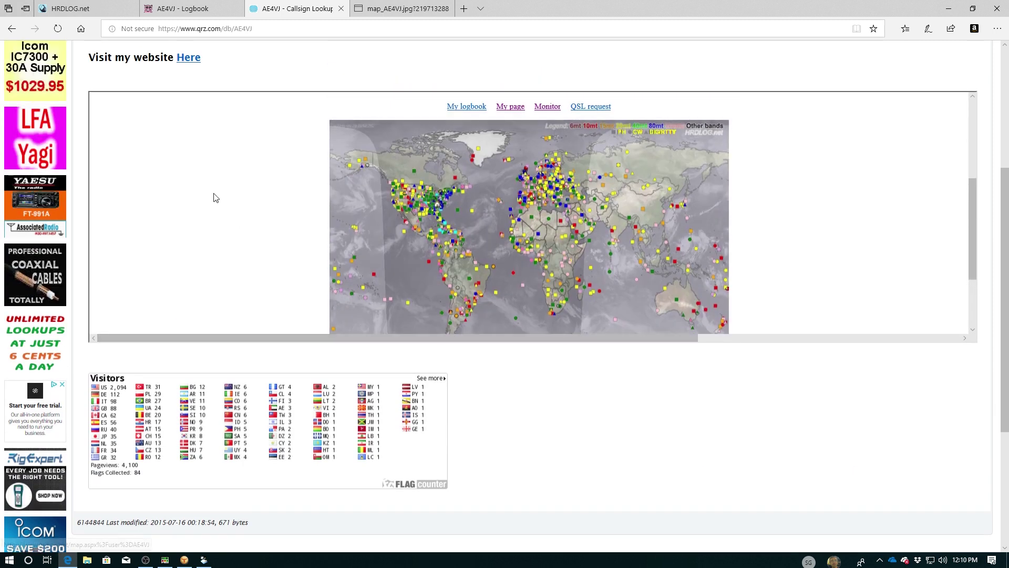
{"action": "scroll", "coordinate": [214, 197], "scroll_direction": "up", "scroll_amount": 10}
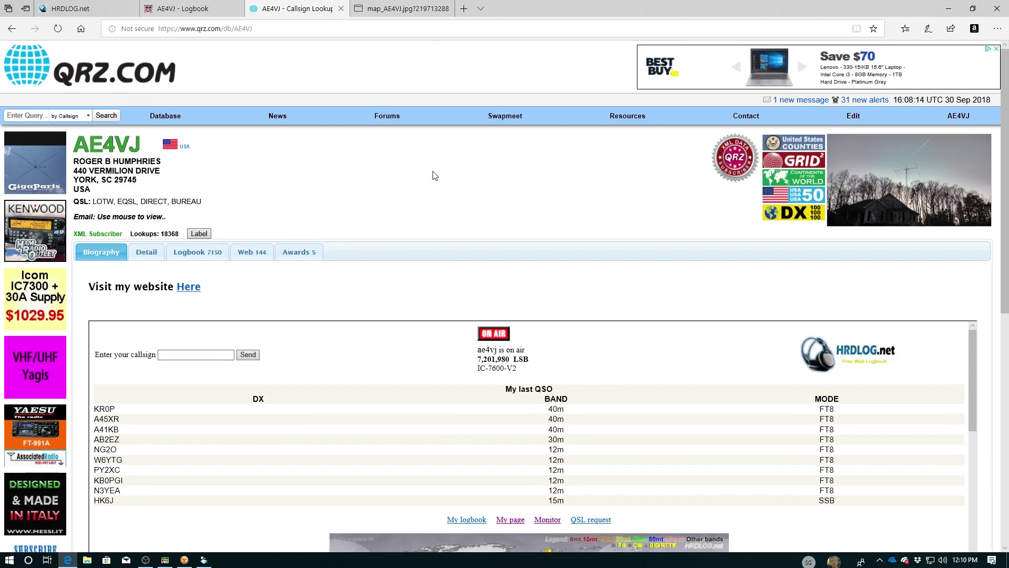
Step: Close the QRZ.com page, return to HRDLOG.net, and open the account's Utilities (options) page
{"action": "left_click", "coordinate": [341, 9]}
{"action": "left_click", "coordinate": [103, 10]}
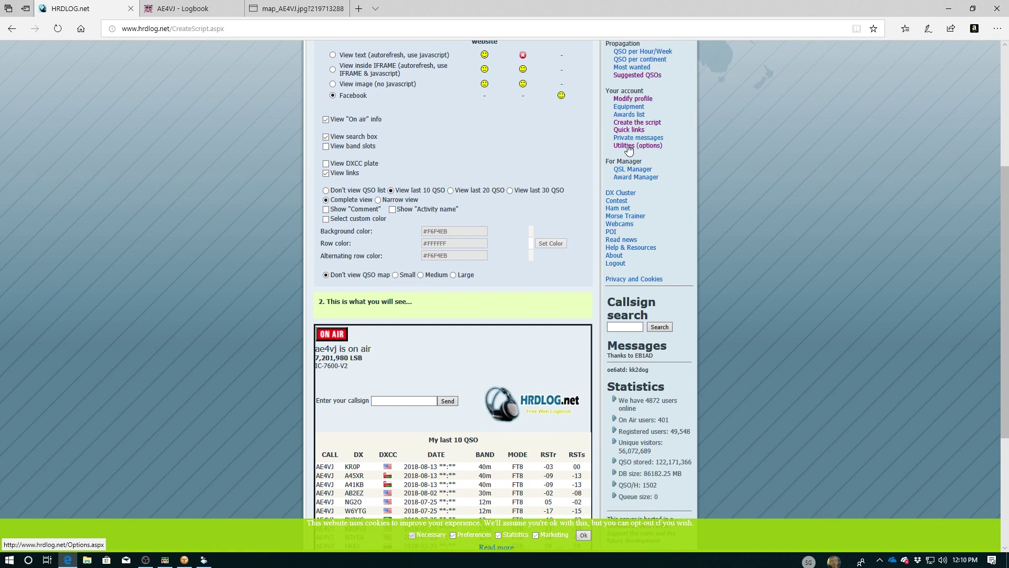
{"action": "scroll", "coordinate": [825, 277], "scroll_direction": "up", "scroll_amount": 3}
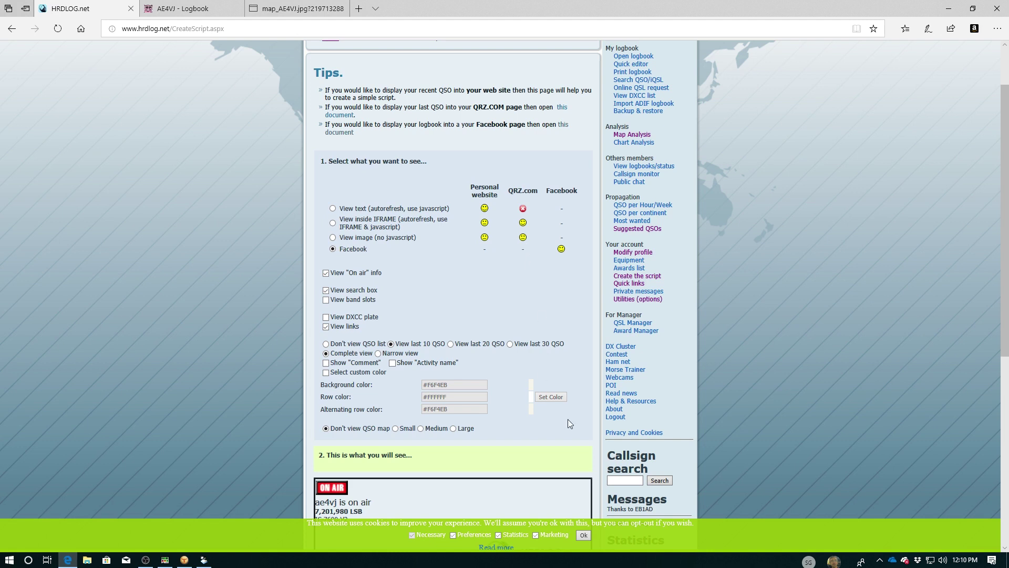
{"action": "left_click", "coordinate": [625, 299]}
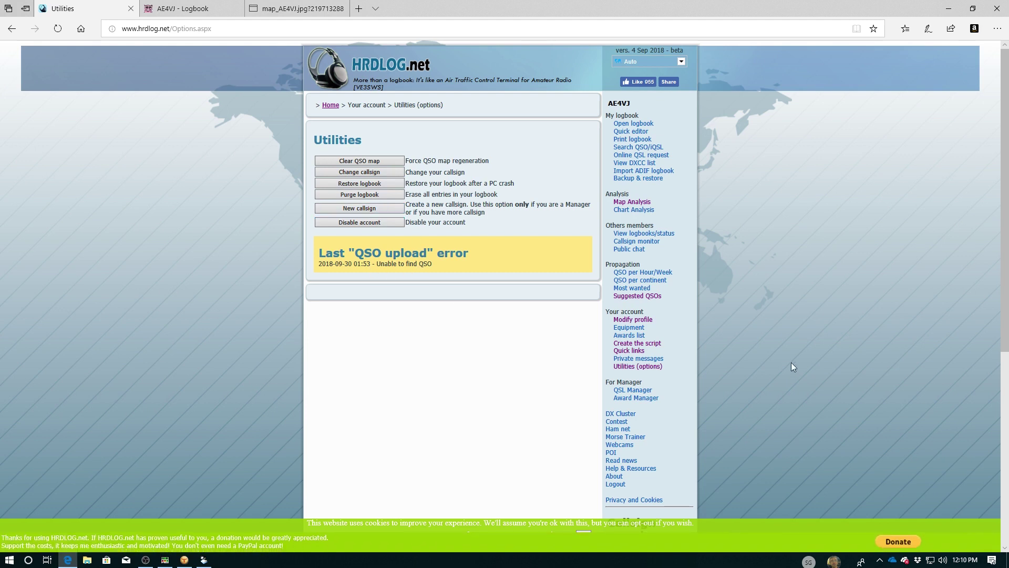
Step: Open the DX Cluster page and review its map and the HTML code for embedding it in a website
{"action": "scroll", "coordinate": [791, 362], "scroll_direction": "down", "scroll_amount": 3}
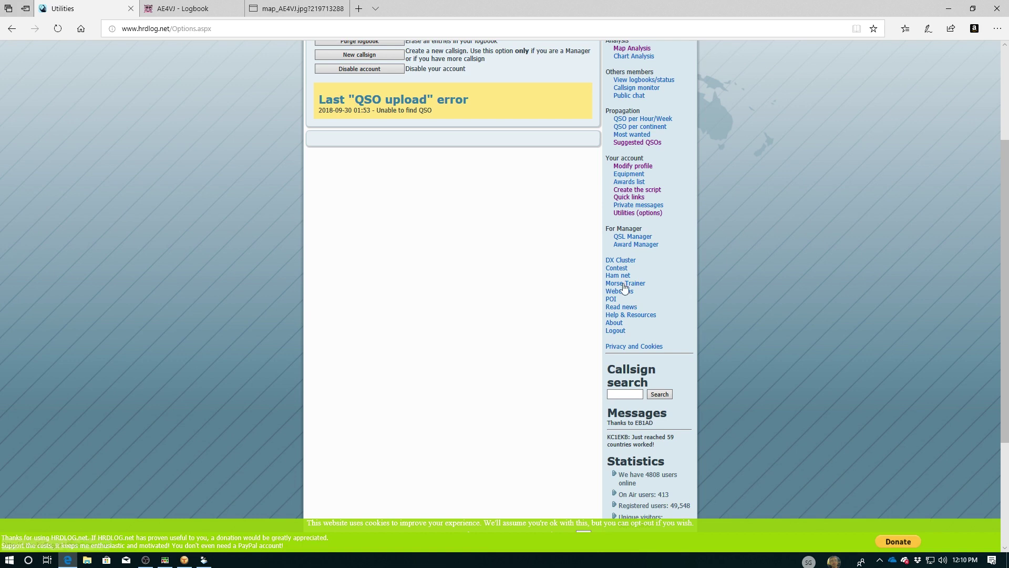
{"action": "left_click", "coordinate": [618, 261]}
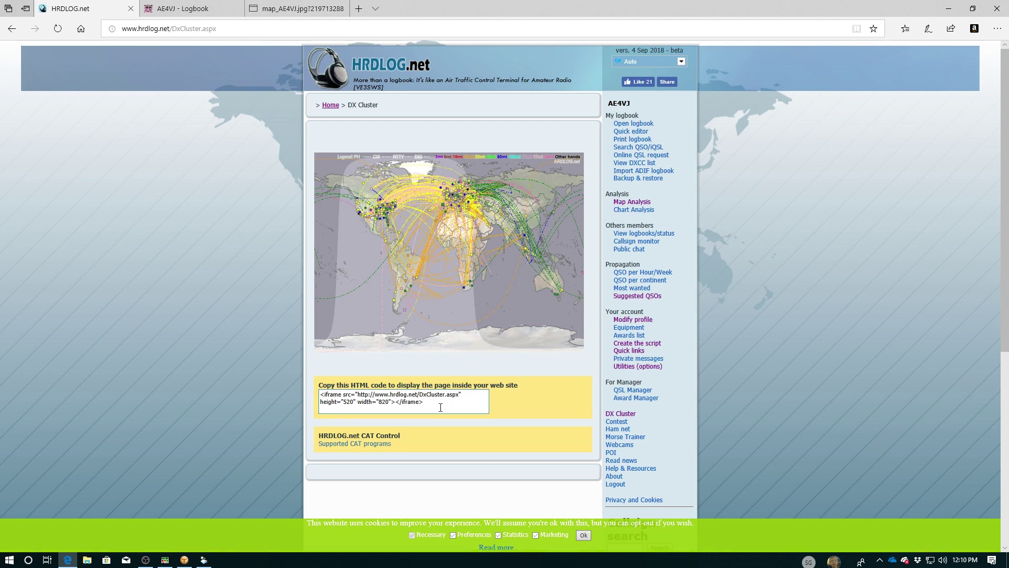
{"action": "scroll", "coordinate": [714, 359], "scroll_direction": "down", "scroll_amount": 2}
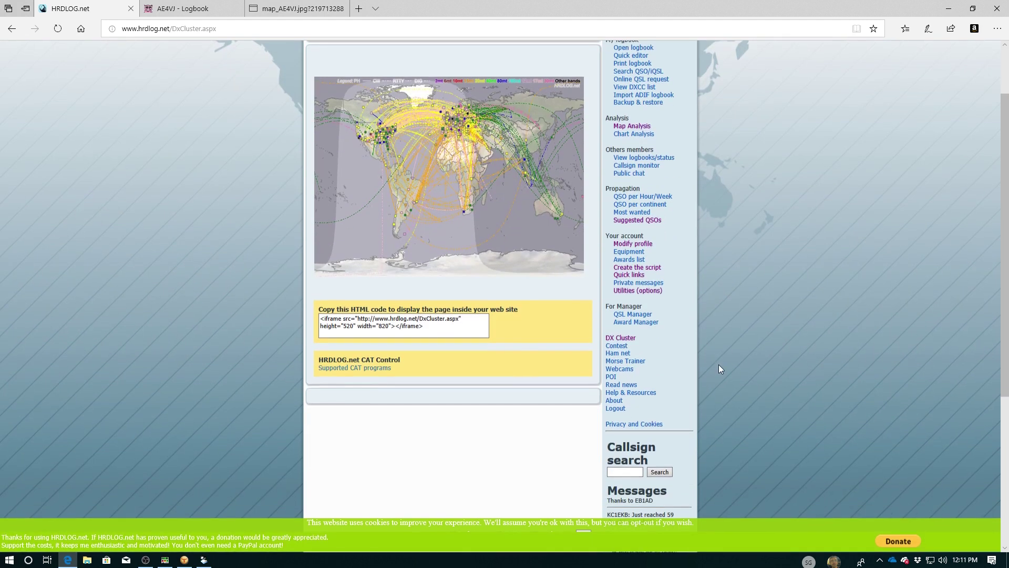
Step: Review the Contest list and open the Ham net page's net list
{"action": "left_click", "coordinate": [622, 349]}
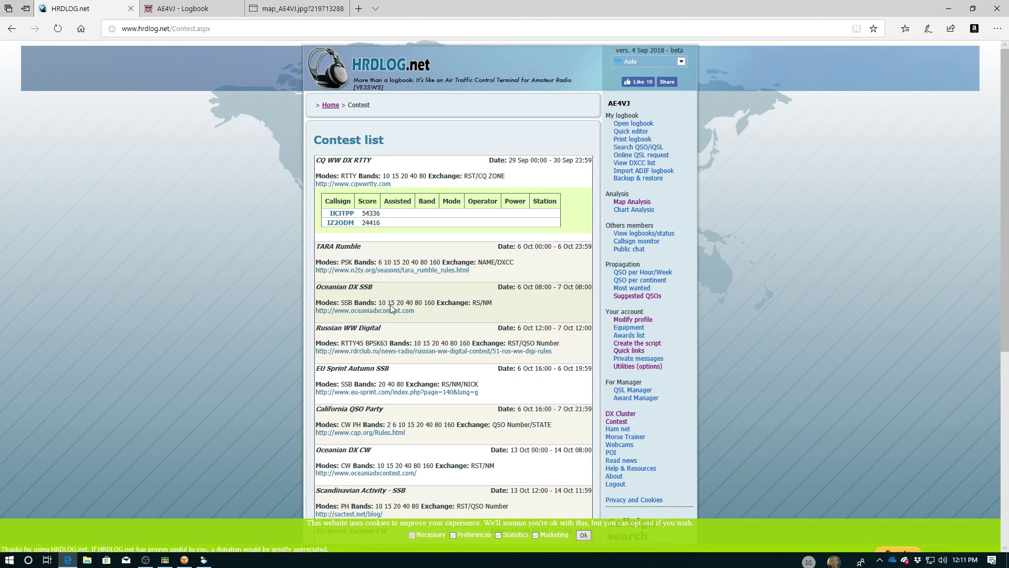
{"action": "scroll", "coordinate": [391, 309], "scroll_direction": "down", "scroll_amount": 4}
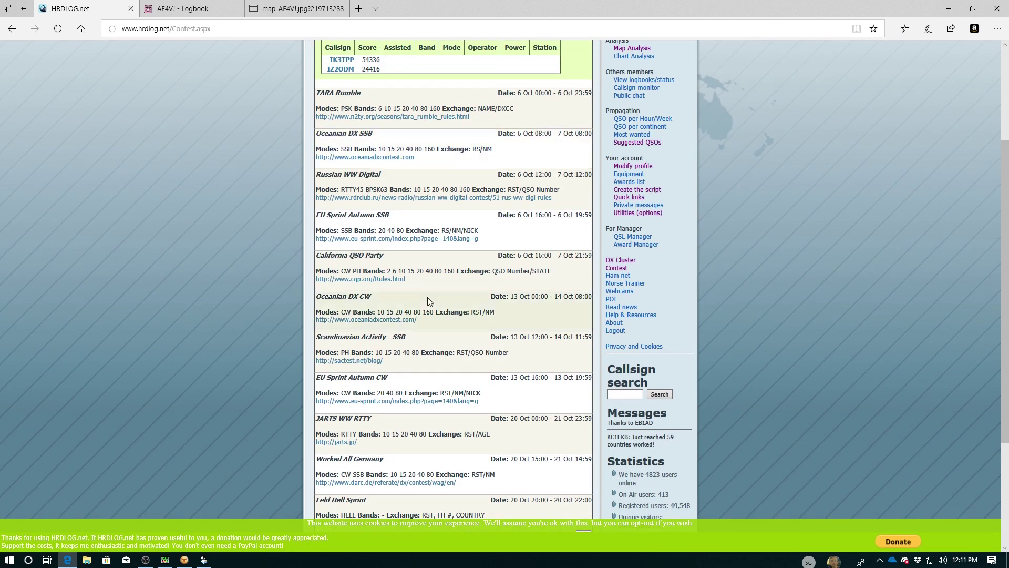
{"action": "left_click", "coordinate": [621, 275]}
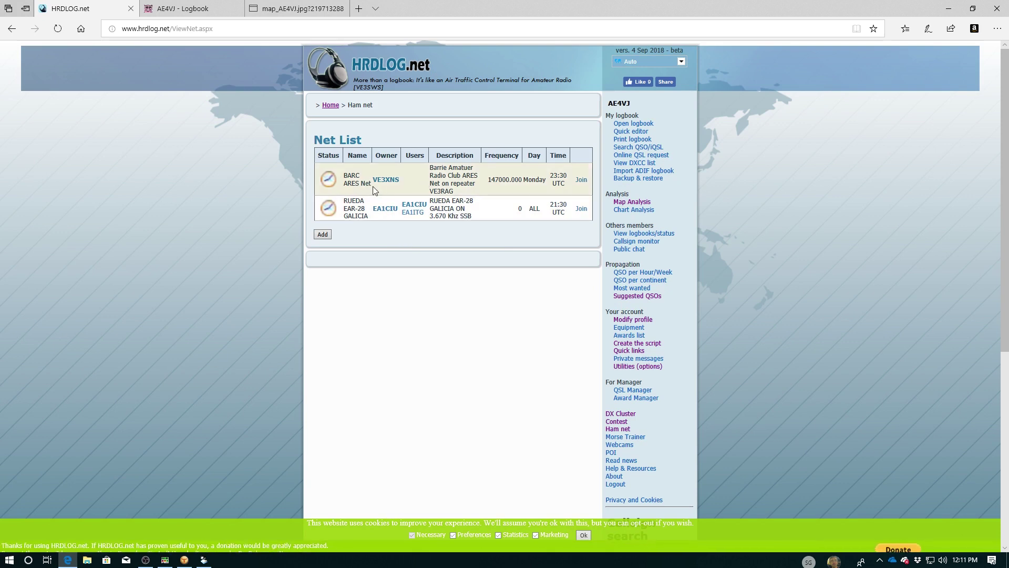
Step: View the Morse Trainer page and the Webcams page
{"action": "left_click", "coordinate": [625, 437]}
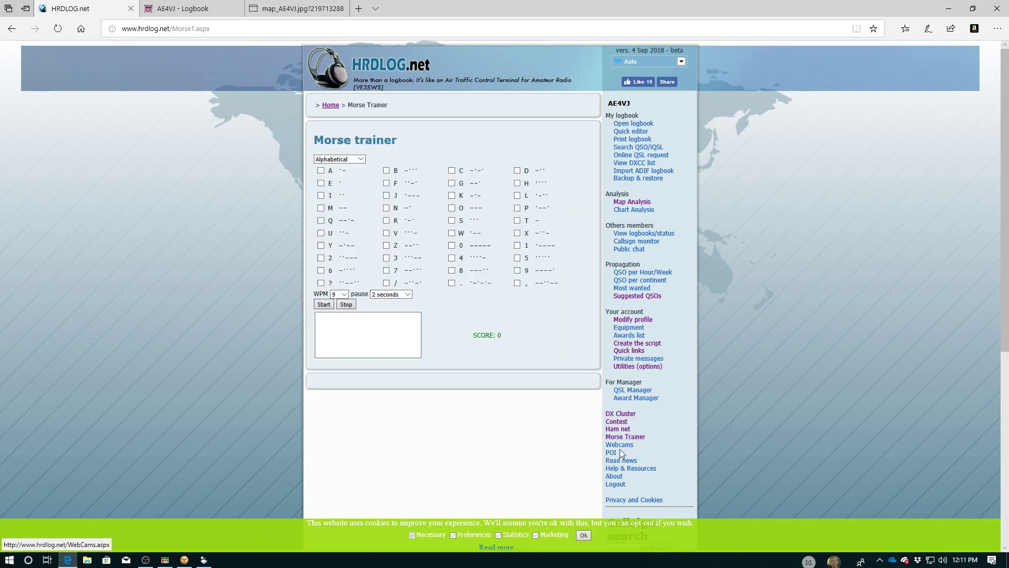
{"action": "left_click", "coordinate": [619, 445]}
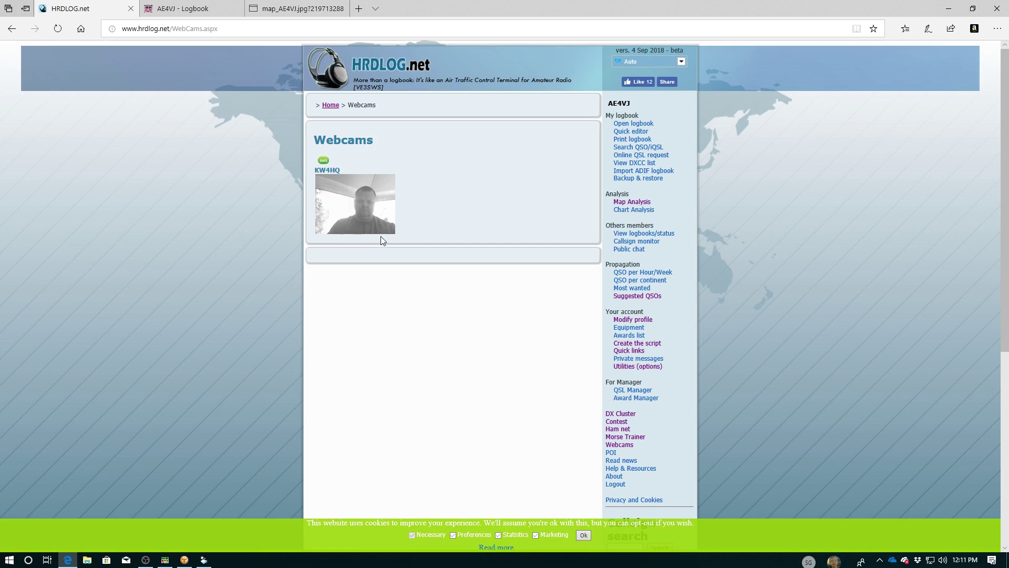
{"action": "scroll", "coordinate": [717, 399], "scroll_direction": "down", "scroll_amount": 2}
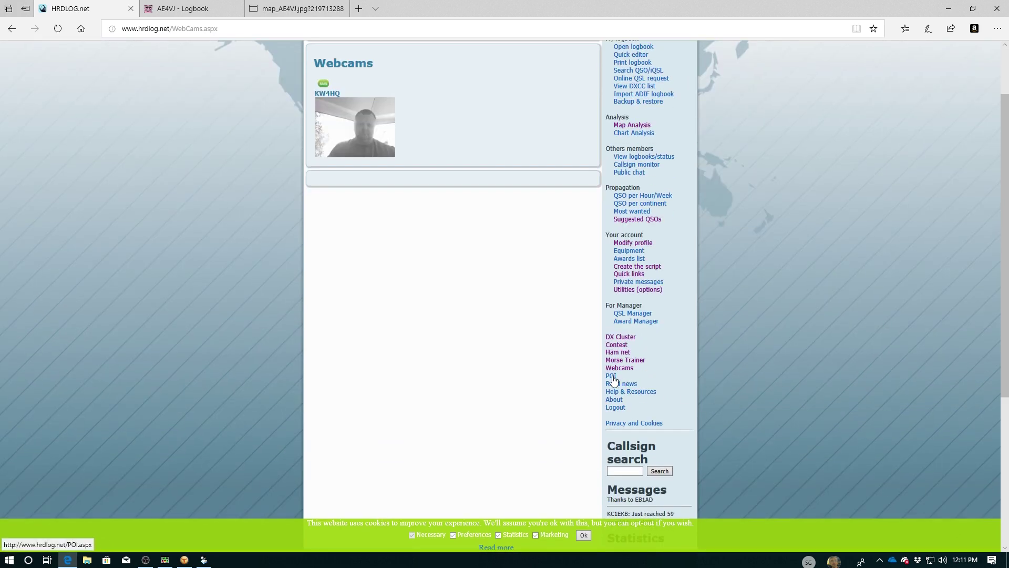
Step: Open the POI page and zoom the Point Of Interest map in on the eastern United States
{"action": "left_click", "coordinate": [611, 376]}
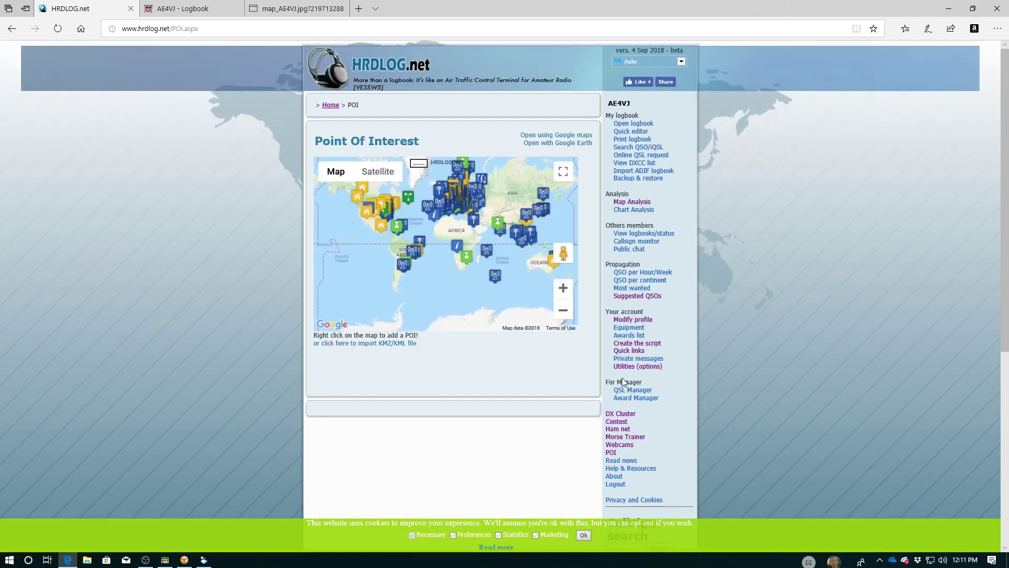
{"action": "scroll", "coordinate": [541, 273], "scroll_direction": "down", "scroll_amount": 2}
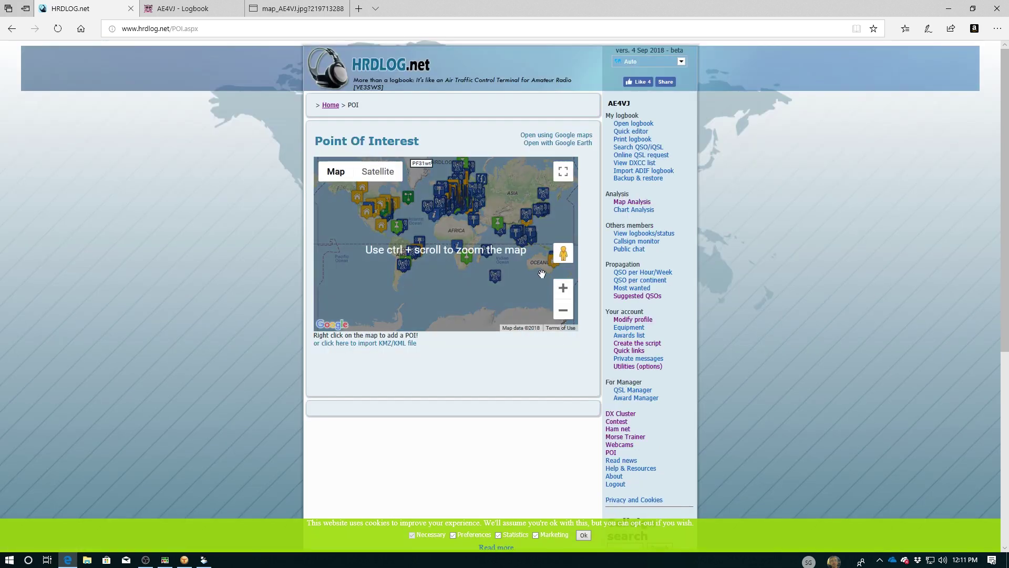
{"action": "scroll", "coordinate": [461, 246], "scroll_direction": "up", "scroll_amount": 3}
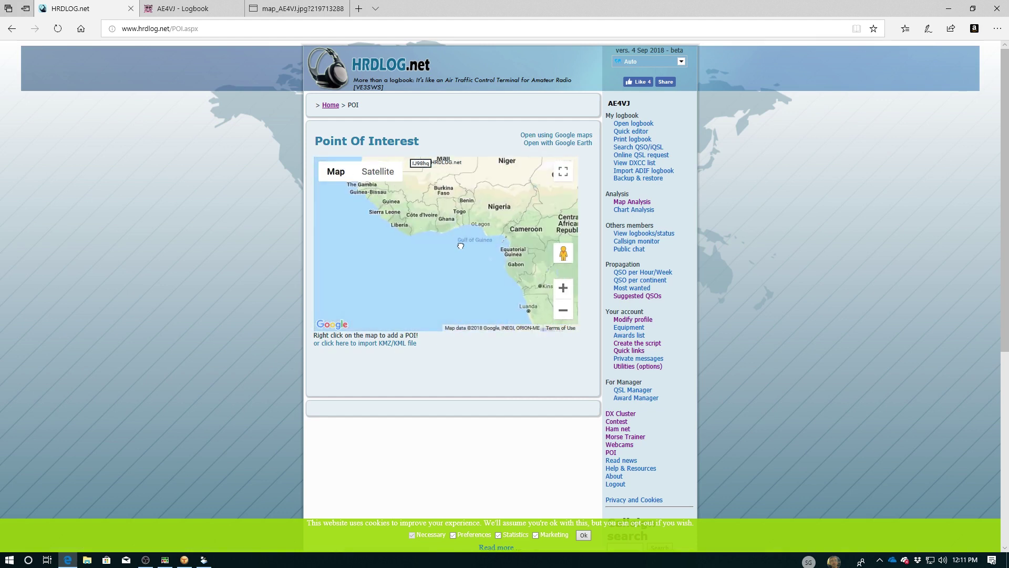
{"action": "left_click_drag", "start_coordinate": [460, 245], "coordinate": [506, 337]}
{"action": "left_click_drag", "start_coordinate": [338, 227], "coordinate": [454, 258]}
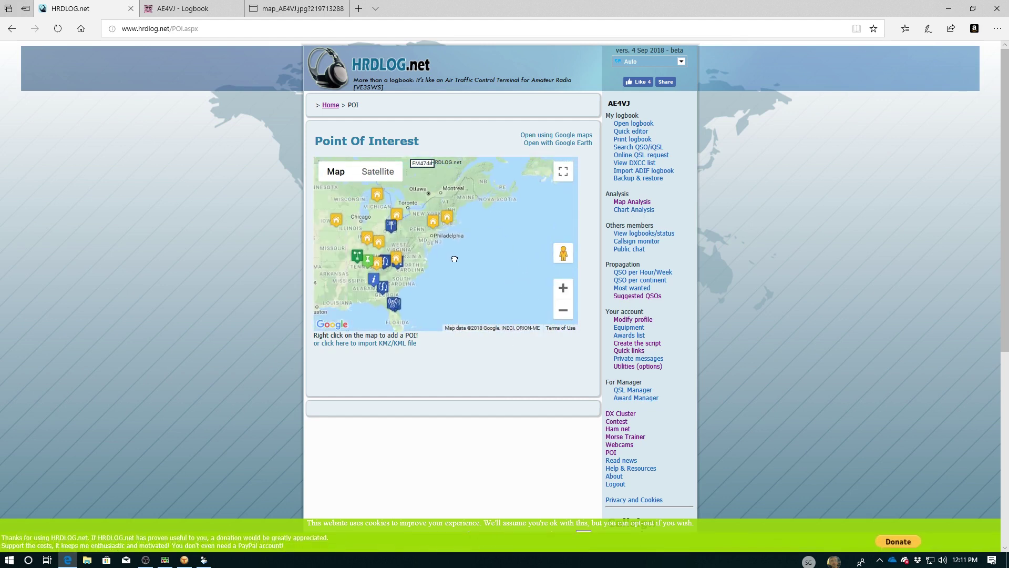
Step: Open the details of the shack marker just northwest of Philadelphia and of the radio station marker in Florida
{"action": "left_click", "coordinate": [434, 222]}
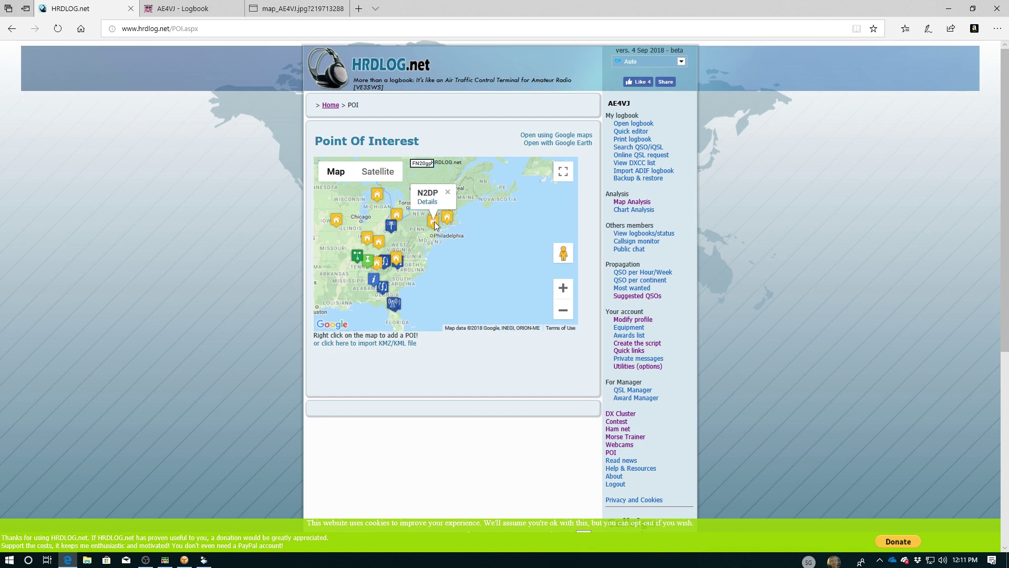
{"action": "left_click", "coordinate": [426, 203]}
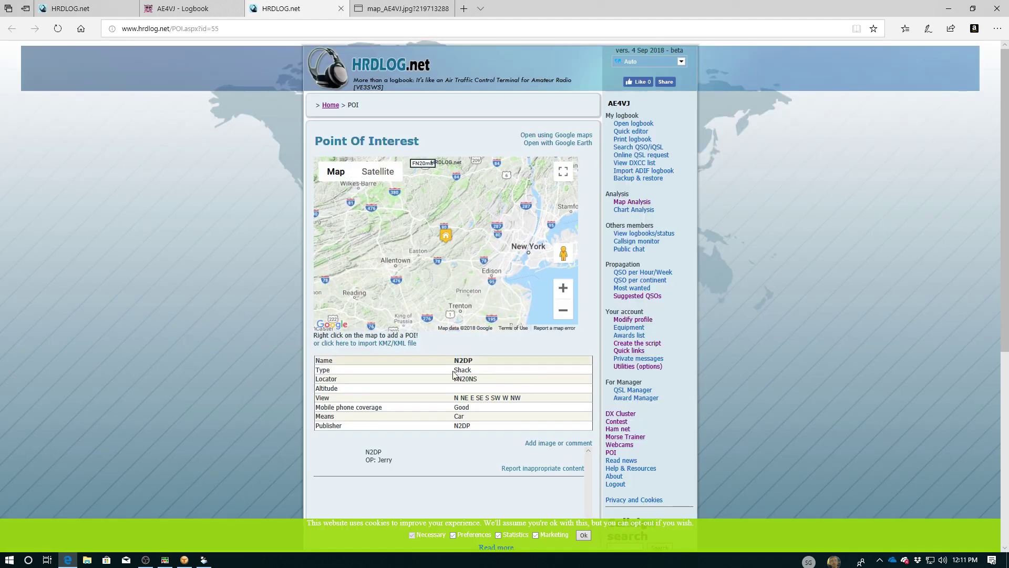
{"action": "left_click", "coordinate": [100, 8]}
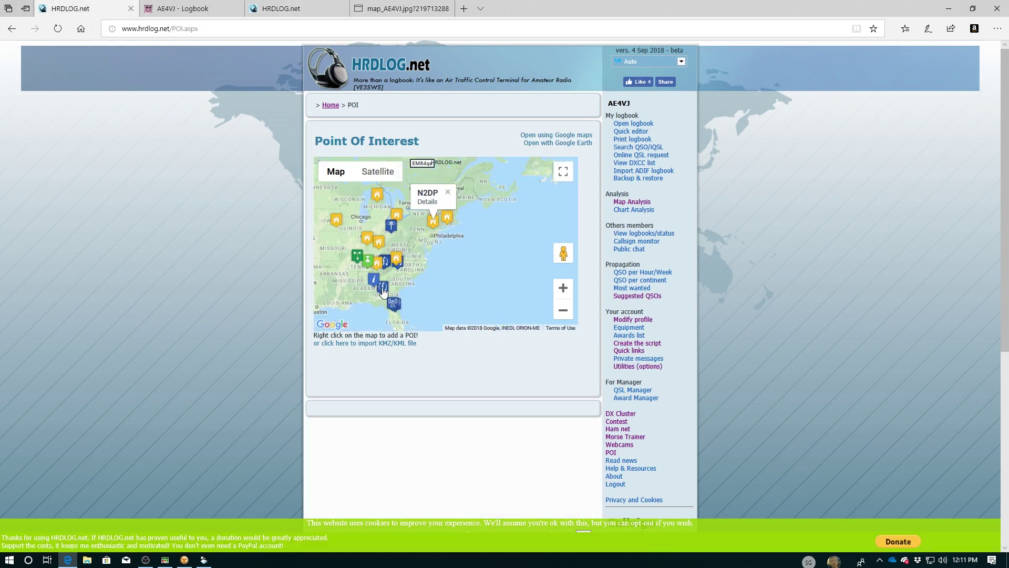
{"action": "left_click", "coordinate": [397, 311]}
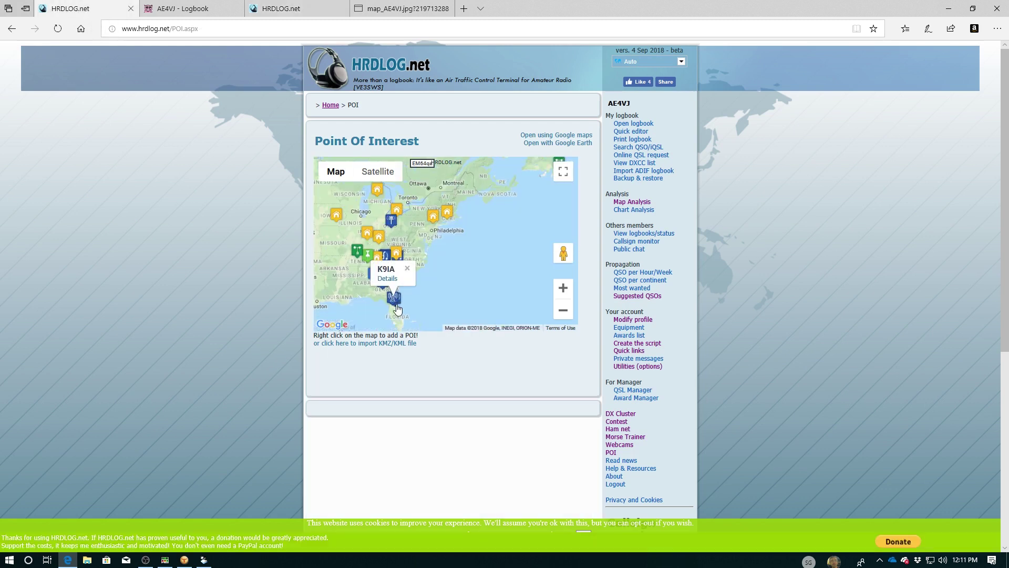
{"action": "left_click", "coordinate": [386, 279]}
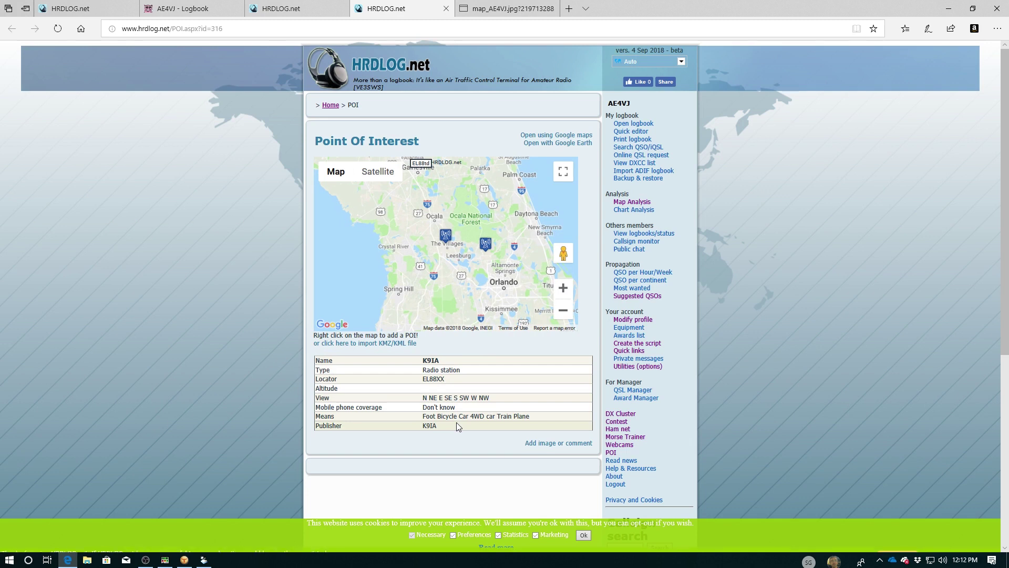
Step: Open the Help & Resources page and review the supported logbook programs, CAT programs, and contributed tools down to the credits
{"action": "scroll", "coordinate": [720, 458], "scroll_direction": "down", "scroll_amount": 1}
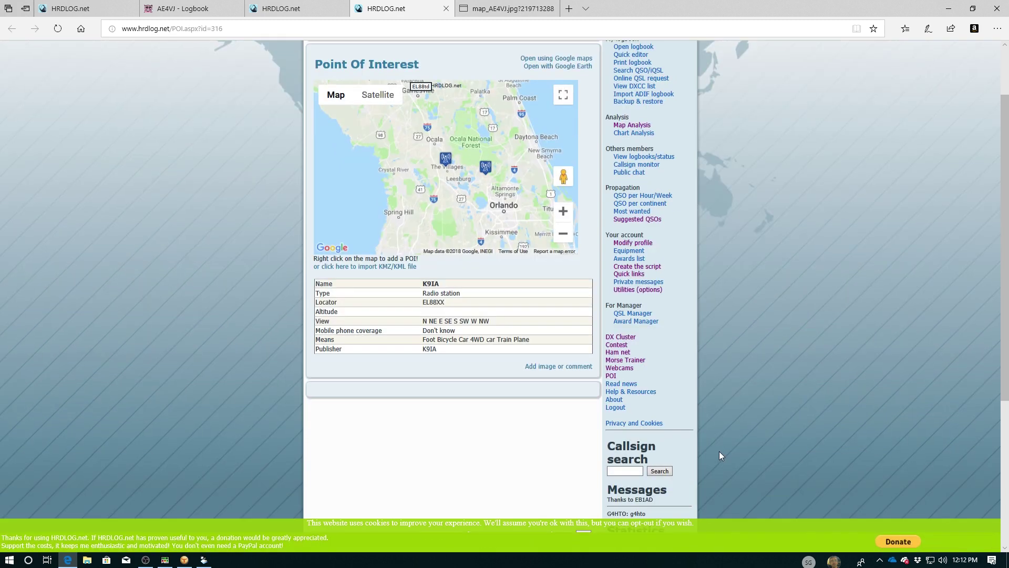
{"action": "left_click", "coordinate": [637, 393]}
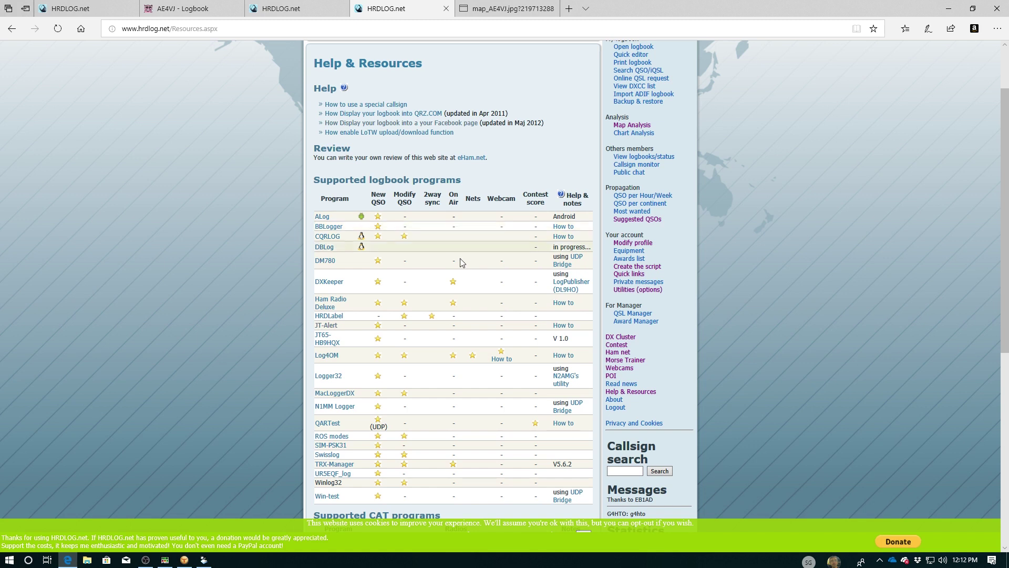
{"action": "scroll", "coordinate": [459, 257], "scroll_direction": "down", "scroll_amount": 3}
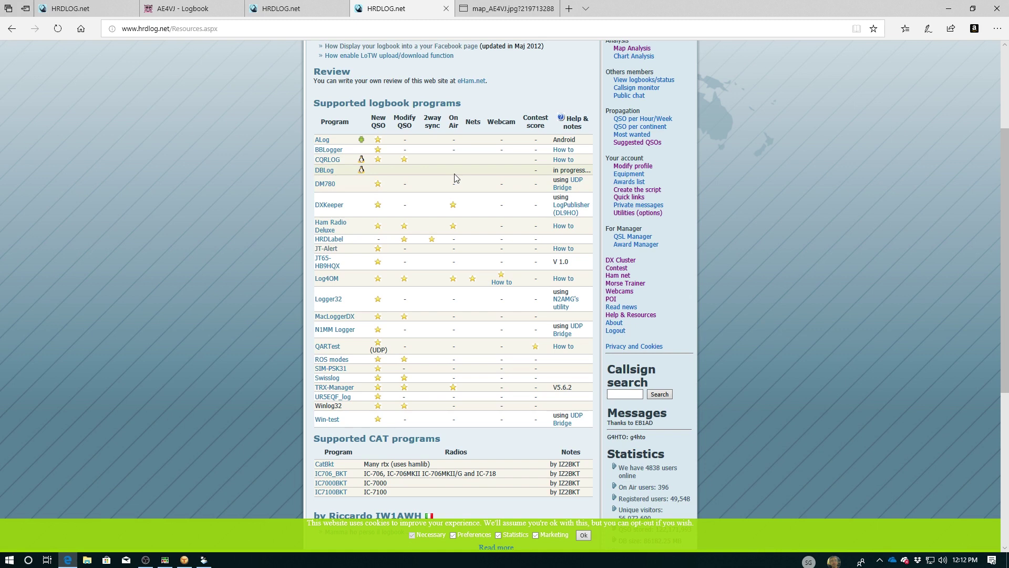
{"action": "scroll", "coordinate": [312, 285], "scroll_direction": "down", "scroll_amount": 2}
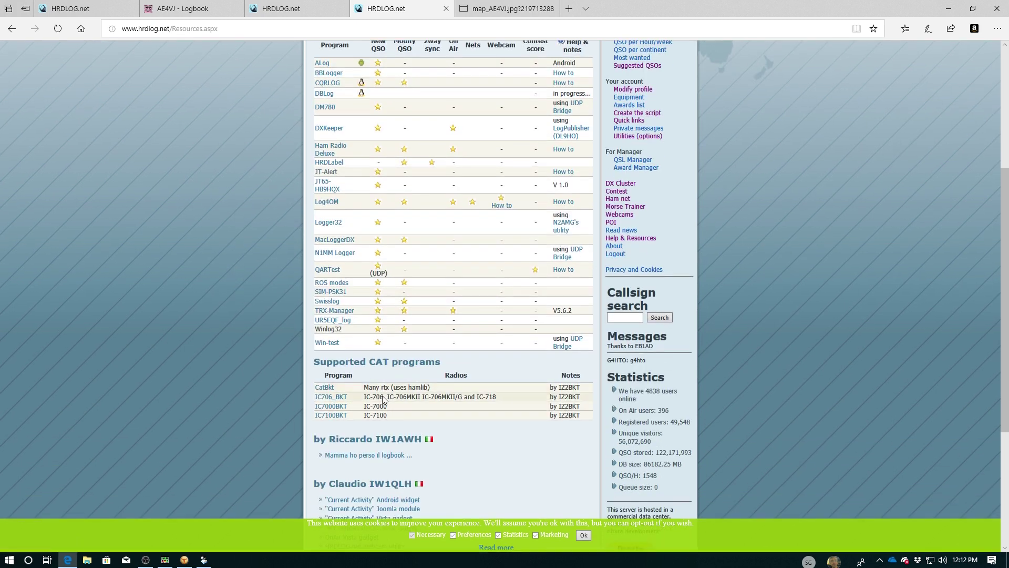
{"action": "scroll", "coordinate": [384, 400], "scroll_direction": "down", "scroll_amount": 4}
{"action": "scroll", "coordinate": [479, 400], "scroll_direction": "down", "scroll_amount": 1}
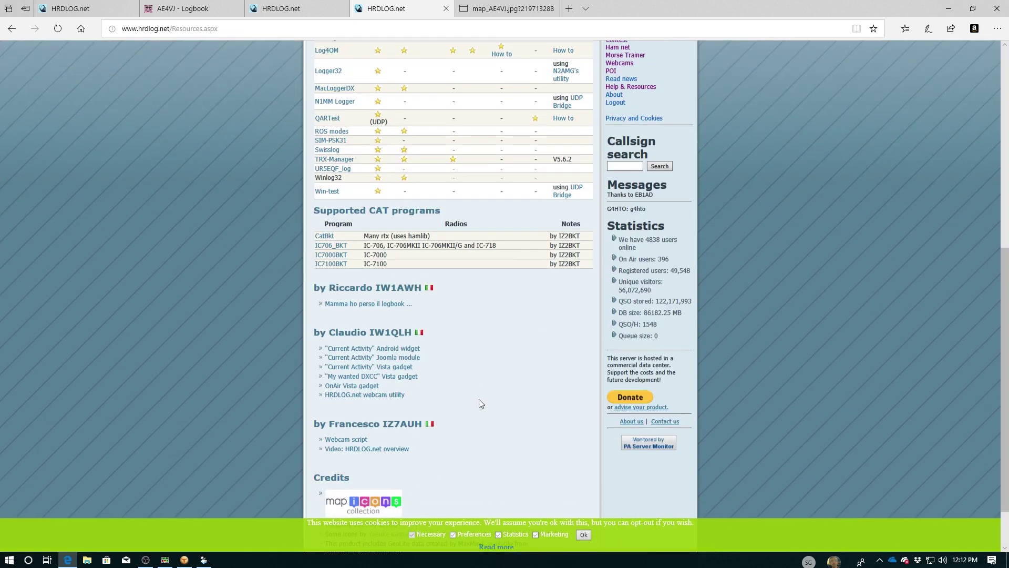
Step: Finish reviewing the Help & Resources page, and open the station's own logbook page down to its contact list
{"action": "scroll", "coordinate": [479, 404], "scroll_direction": "down", "scroll_amount": 1}
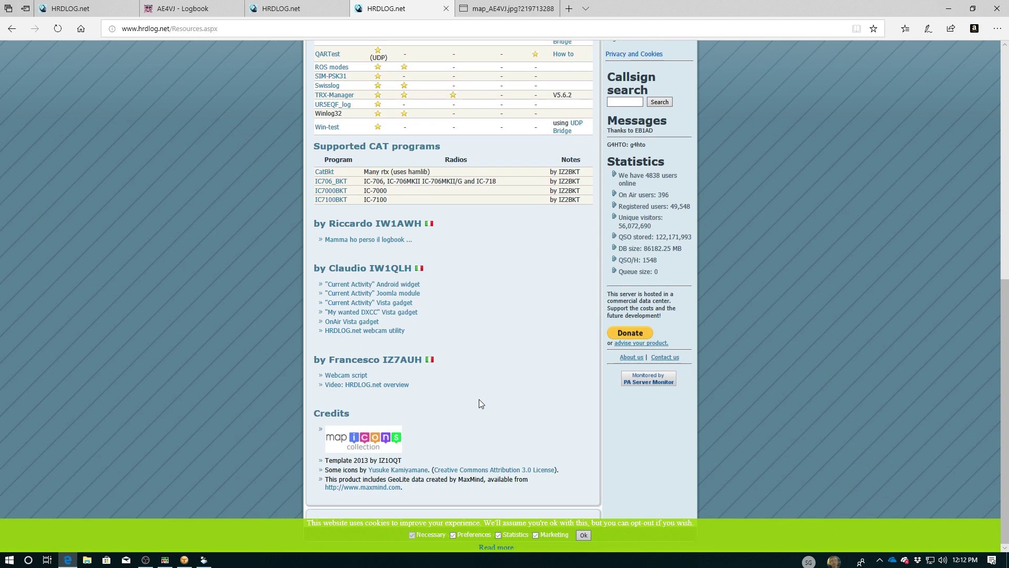
{"action": "scroll", "coordinate": [772, 417], "scroll_direction": "up", "scroll_amount": 8}
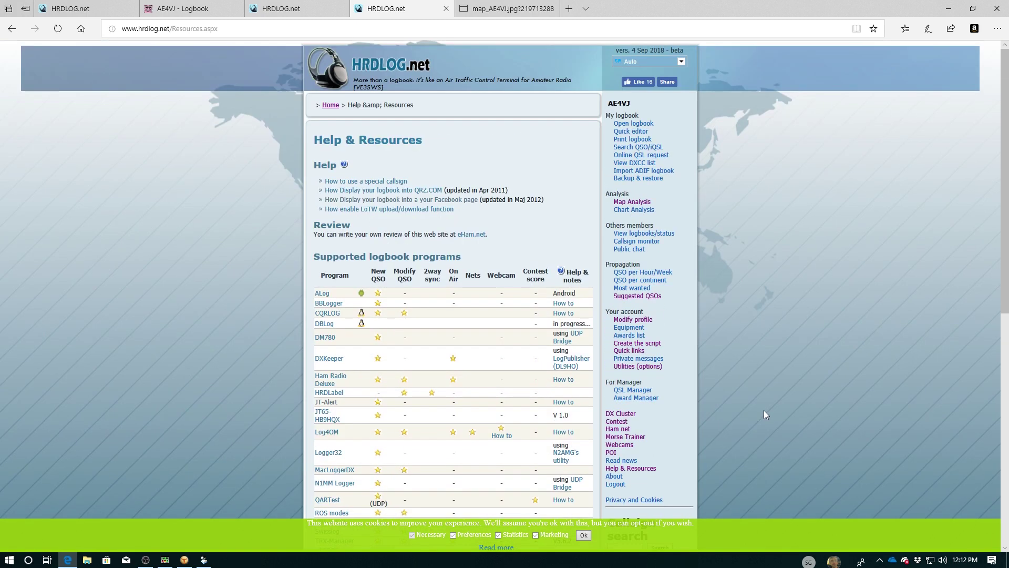
{"action": "left_click", "coordinate": [630, 132]}
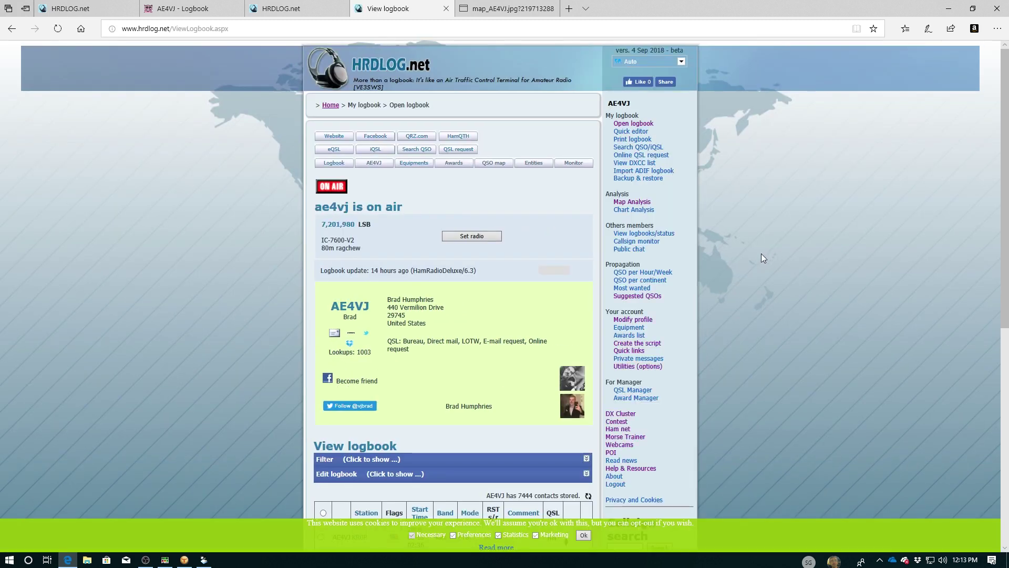
{"action": "scroll", "coordinate": [761, 253], "scroll_direction": "down", "scroll_amount": 2}
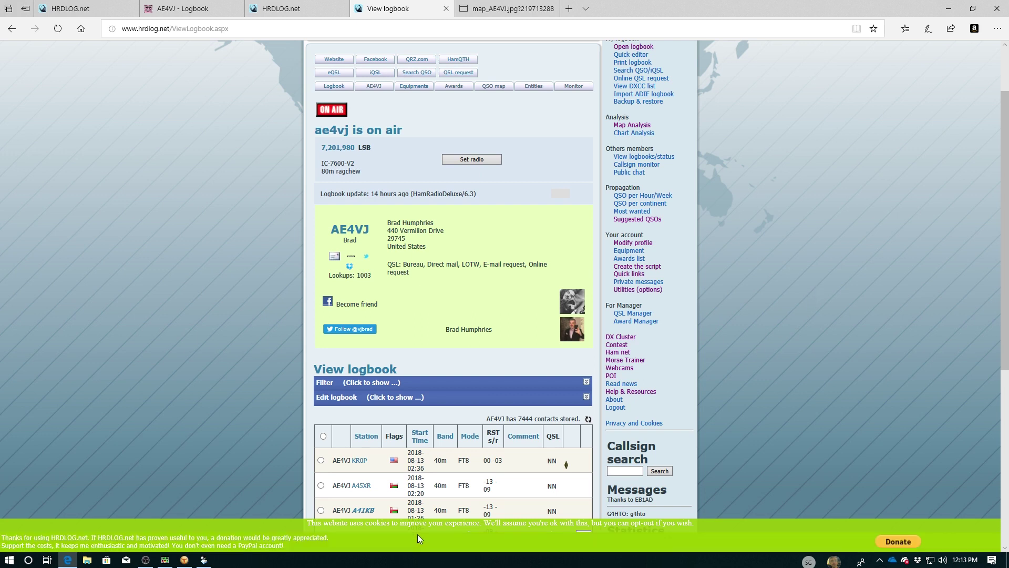
Step: Switch to HRD Logbook, show My Logbook, and open the HRDLog.net automatic upload settings
{"action": "left_click", "coordinate": [205, 561]}
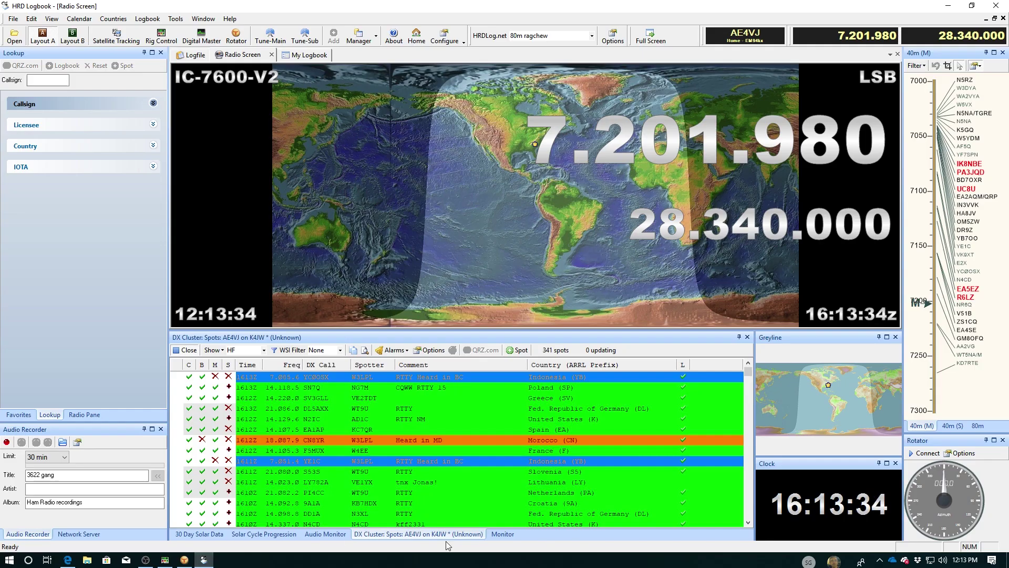
{"action": "left_click", "coordinate": [304, 55]}
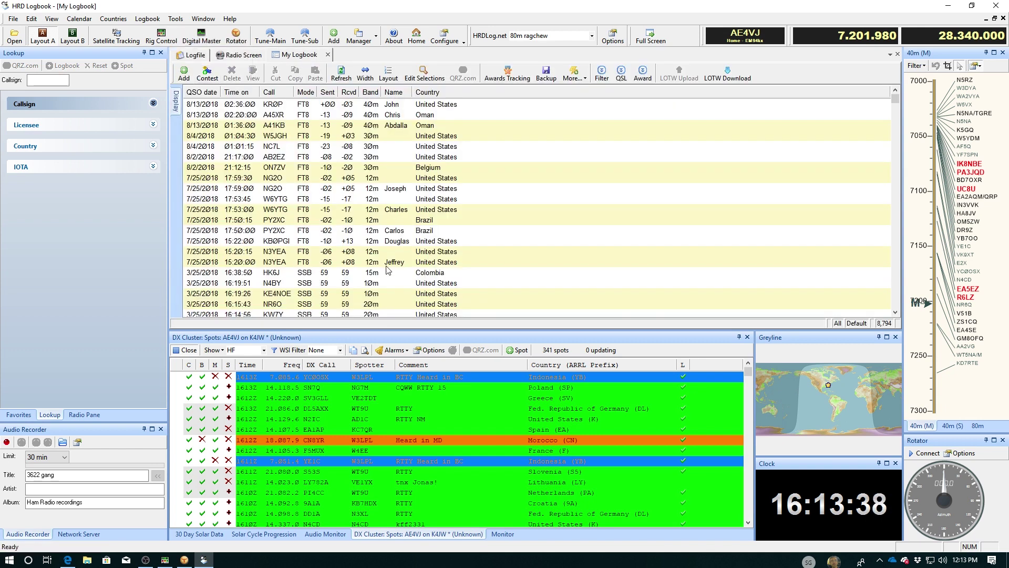
{"action": "left_click", "coordinate": [171, 21]}
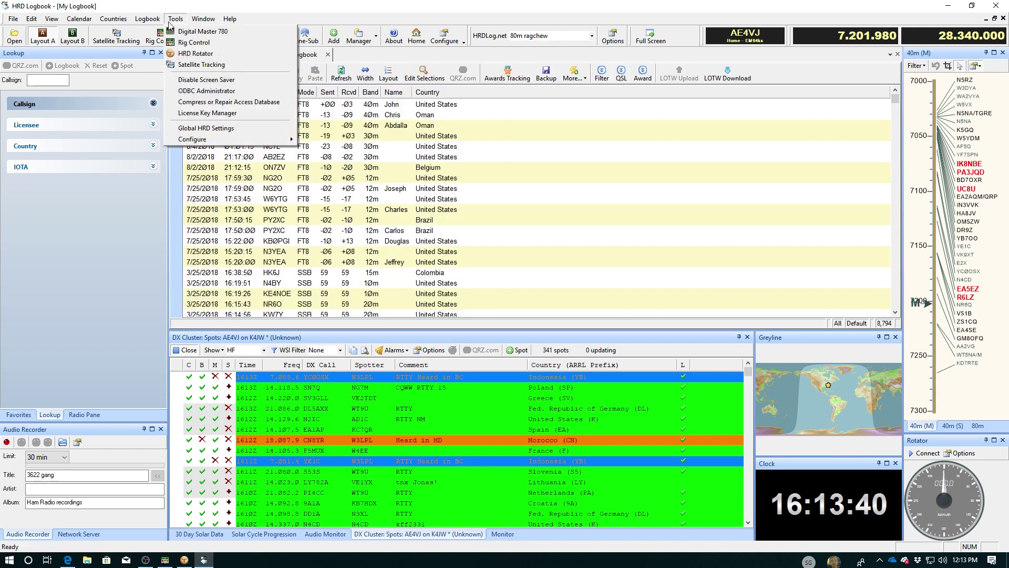
{"action": "mouse_move", "coordinate": [213, 140]}
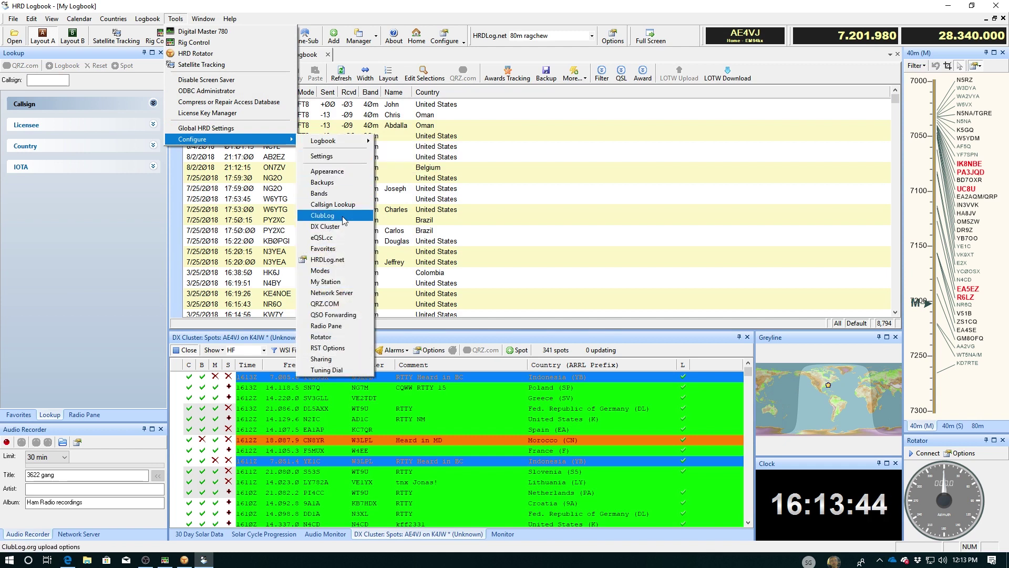
{"action": "left_click", "coordinate": [343, 259]}
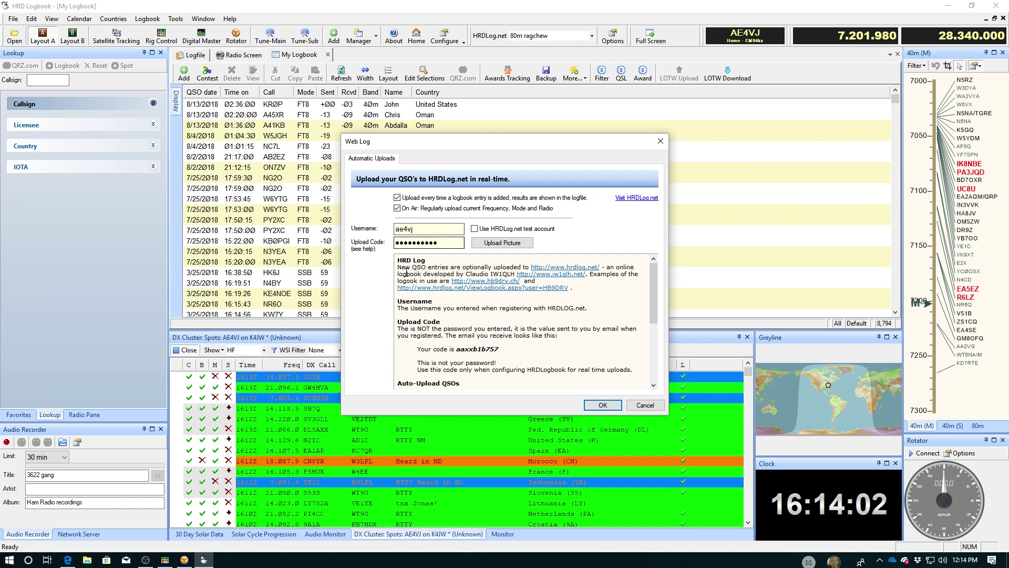
Step: Read the Web Log help on automatic uploads, on-air status and pictures, and cancel the settings and the new contact form
{"action": "left_click", "coordinate": [449, 243]}
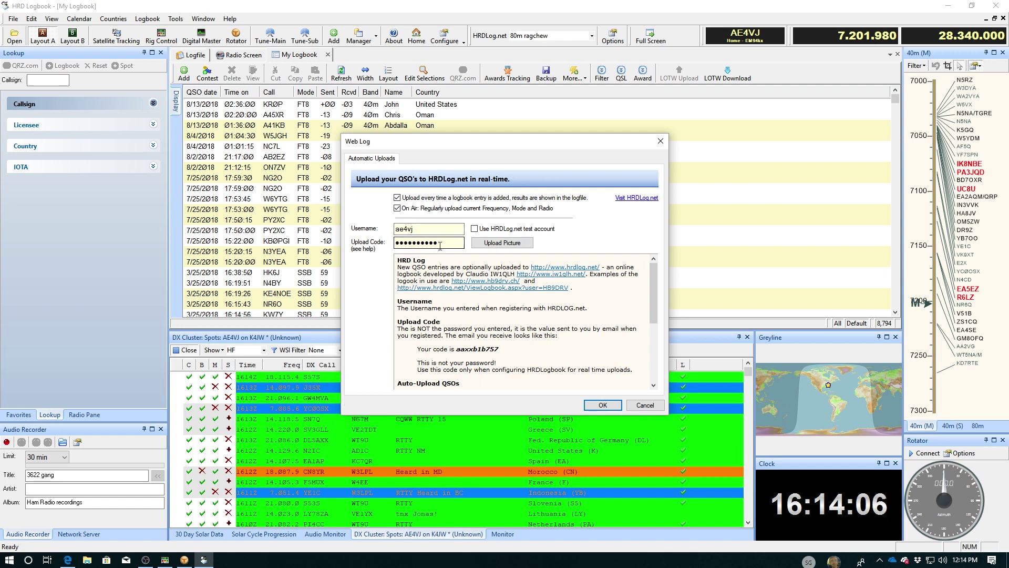
{"action": "scroll", "coordinate": [418, 338], "scroll_direction": "down", "scroll_amount": 2}
{"action": "scroll", "coordinate": [418, 338], "scroll_direction": "down", "scroll_amount": 4}
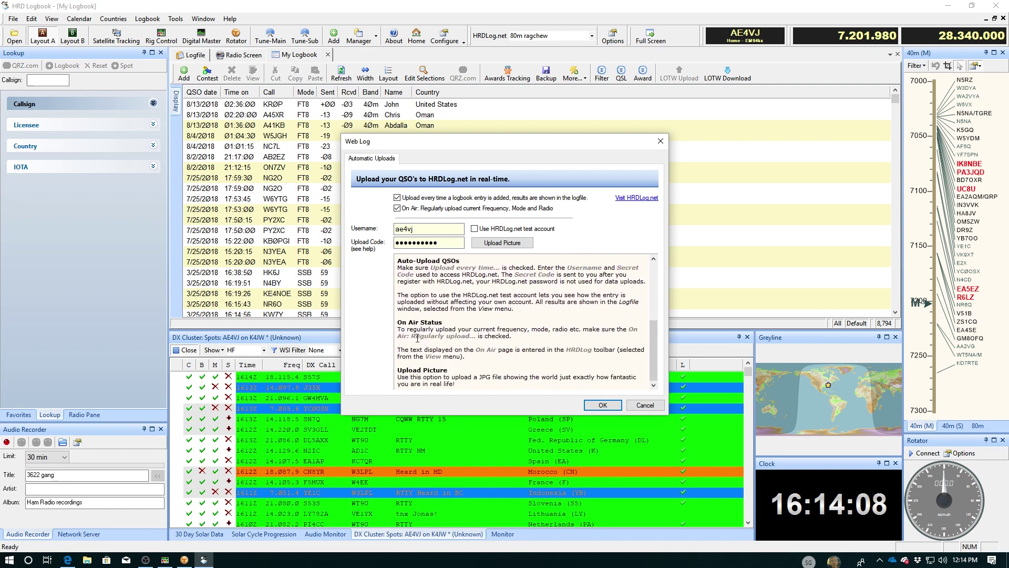
{"action": "scroll", "coordinate": [418, 338], "scroll_direction": "up", "scroll_amount": 6}
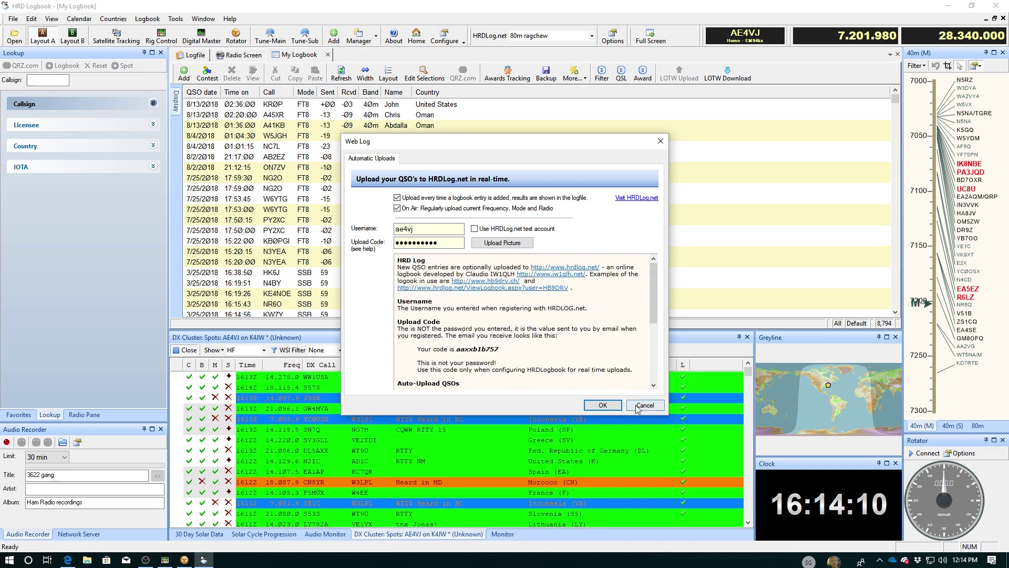
{"action": "left_click", "coordinate": [635, 401]}
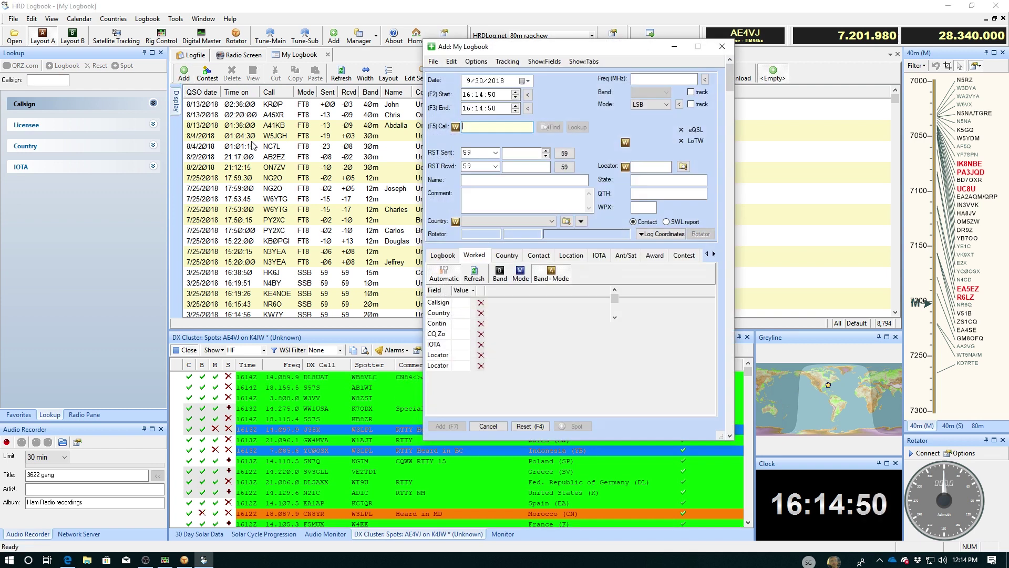
{"action": "left_click", "coordinate": [488, 426]}
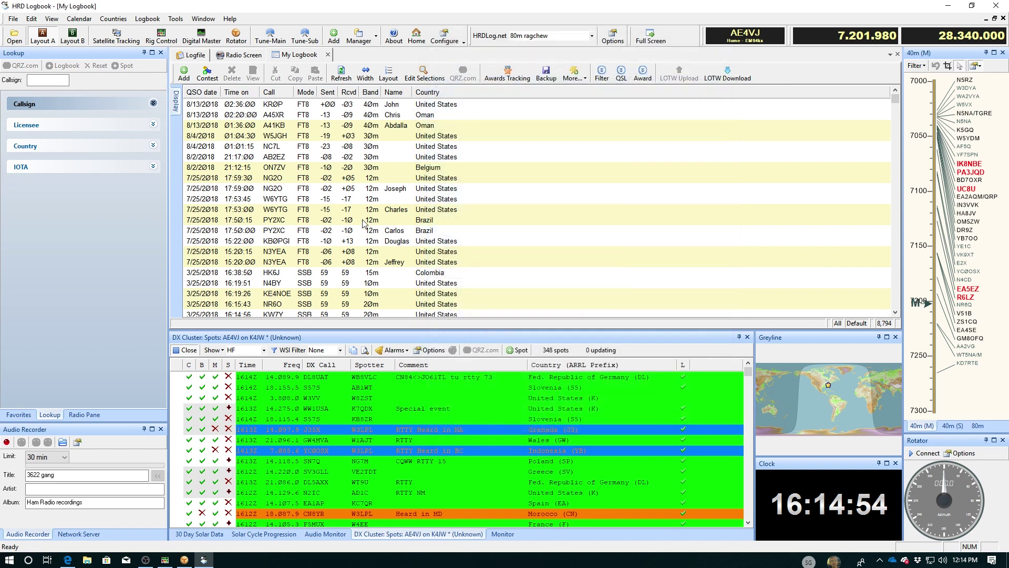
Step: Upload the twelve newest contacts in My Logbook to HRDLog.net, and clear the multiple selection
{"action": "left_click", "coordinate": [228, 108]}
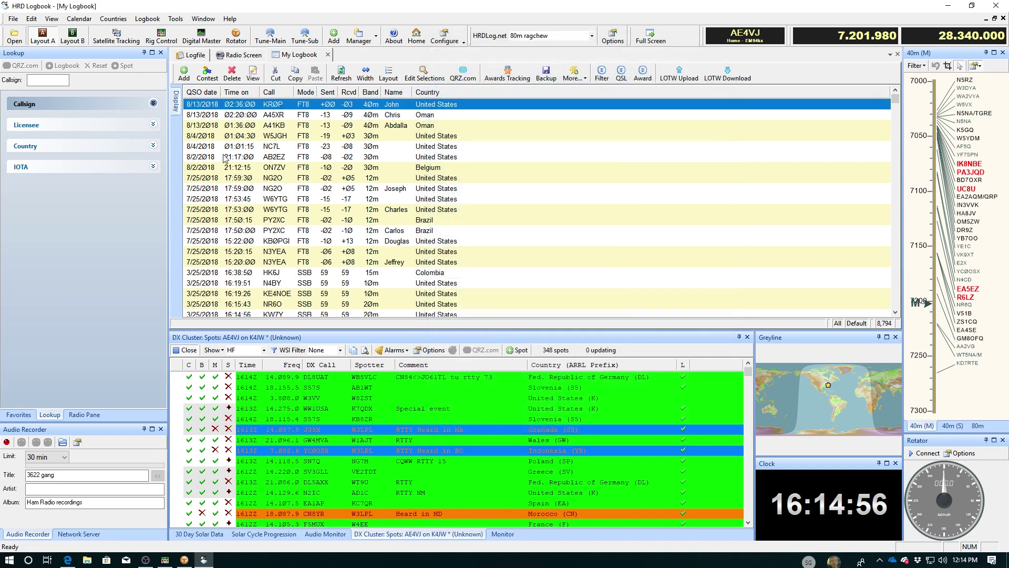
{"action": "left_click", "coordinate": [204, 222], "text": "shift"}
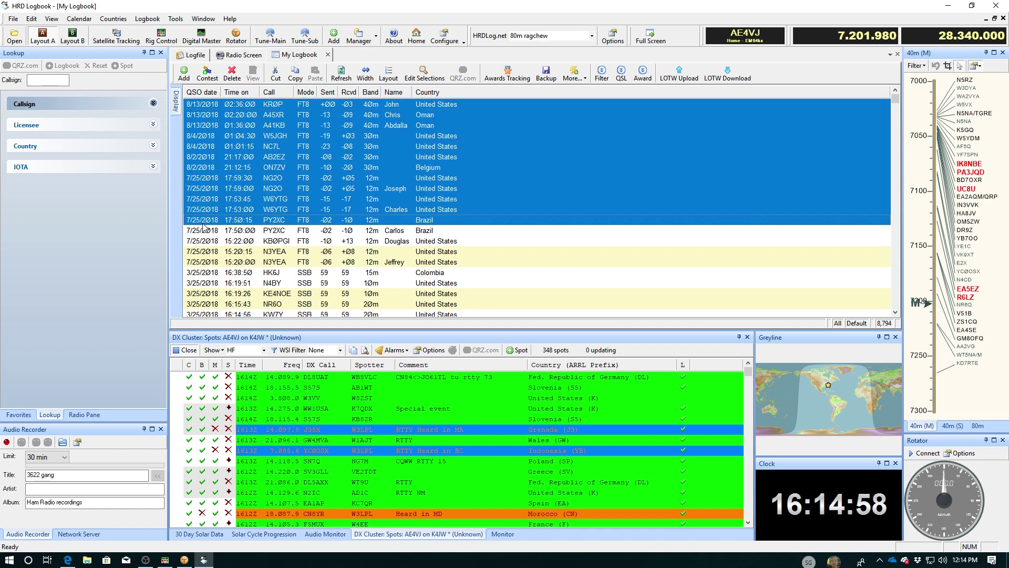
{"action": "right_click", "coordinate": [242, 159]}
{"action": "mouse_move", "coordinate": [313, 271]}
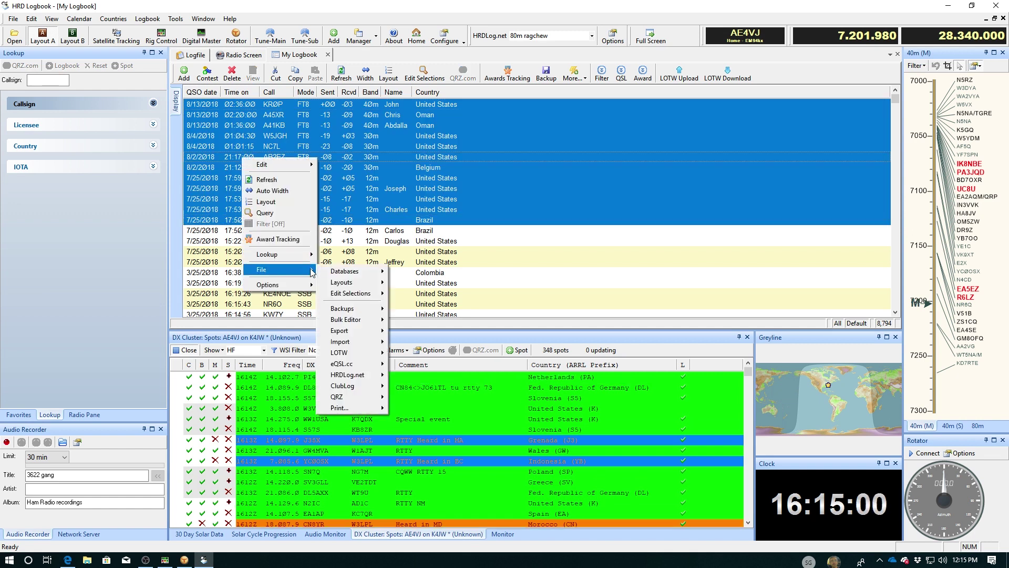
{"action": "mouse_move", "coordinate": [363, 374]}
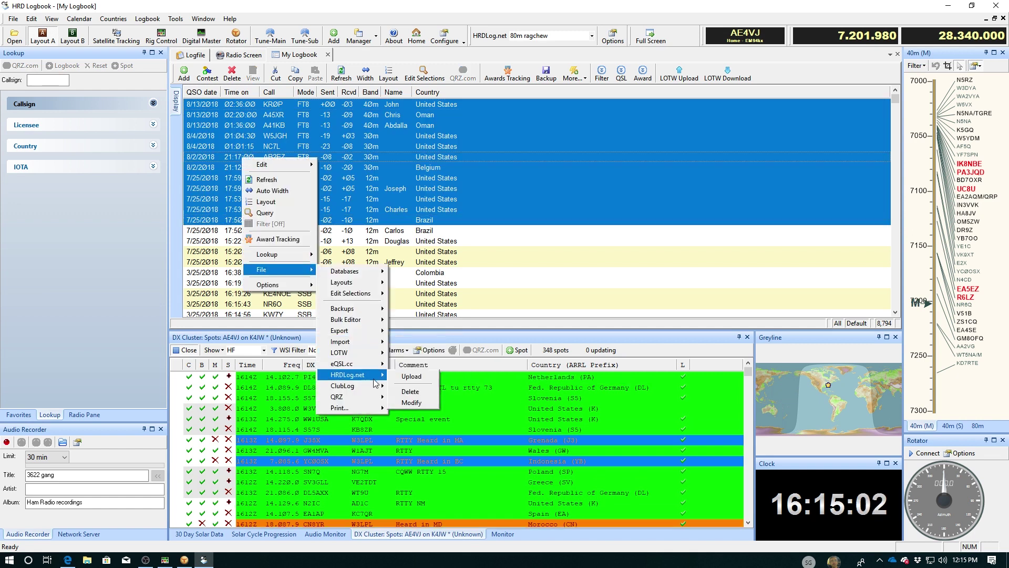
{"action": "left_click", "coordinate": [419, 380]}
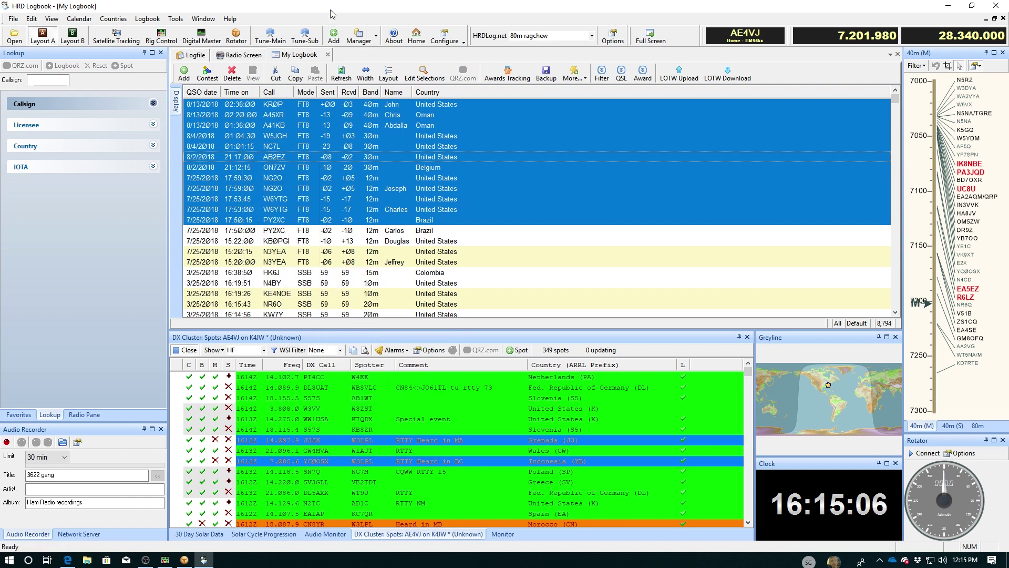
{"action": "left_click", "coordinate": [337, 230]}
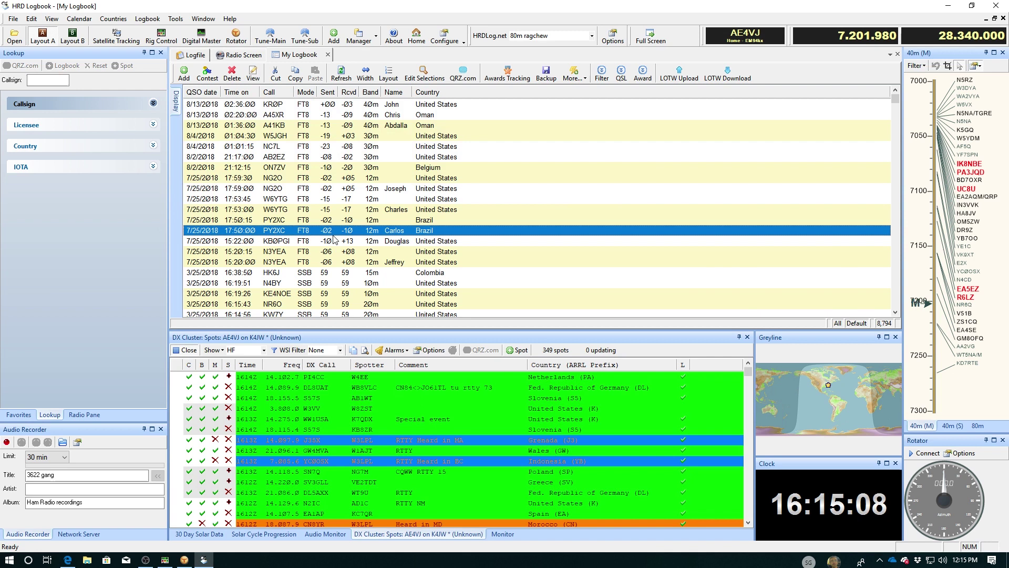
Step: Check the HRD Logbook monitor log, and return to the DX Cluster spots
{"action": "left_click", "coordinate": [502, 533]}
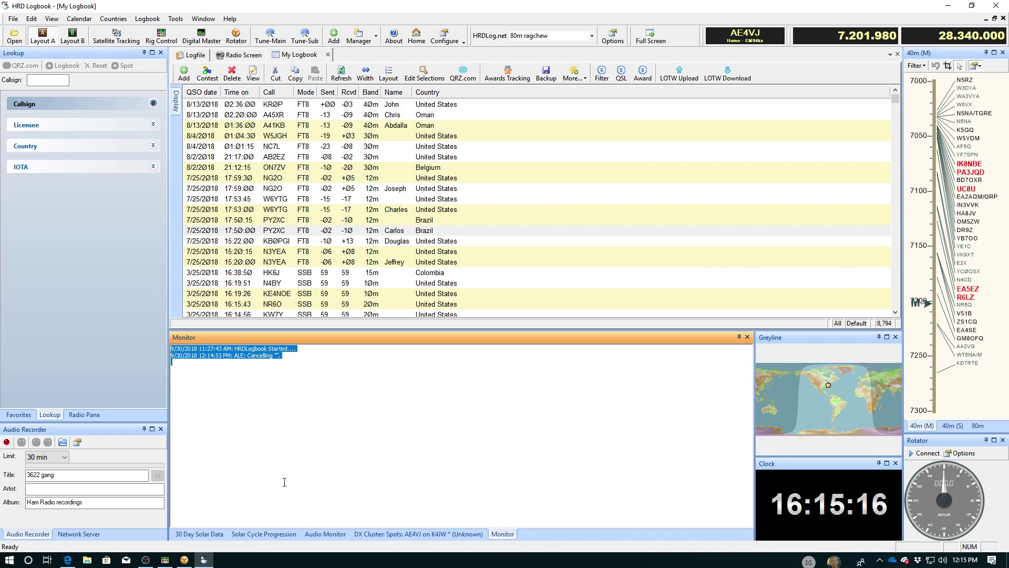
{"action": "left_click", "coordinate": [395, 534]}
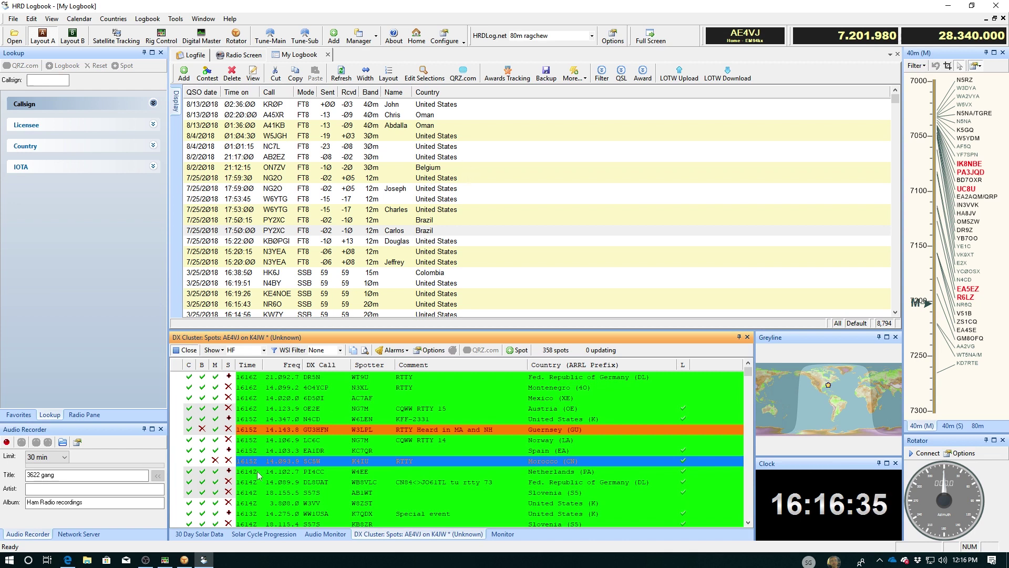
Step: Switch back to the browser, log out of HRDLOG.net, and look over the guest home page down to its links
{"action": "mouse_move", "coordinate": [72, 562]}
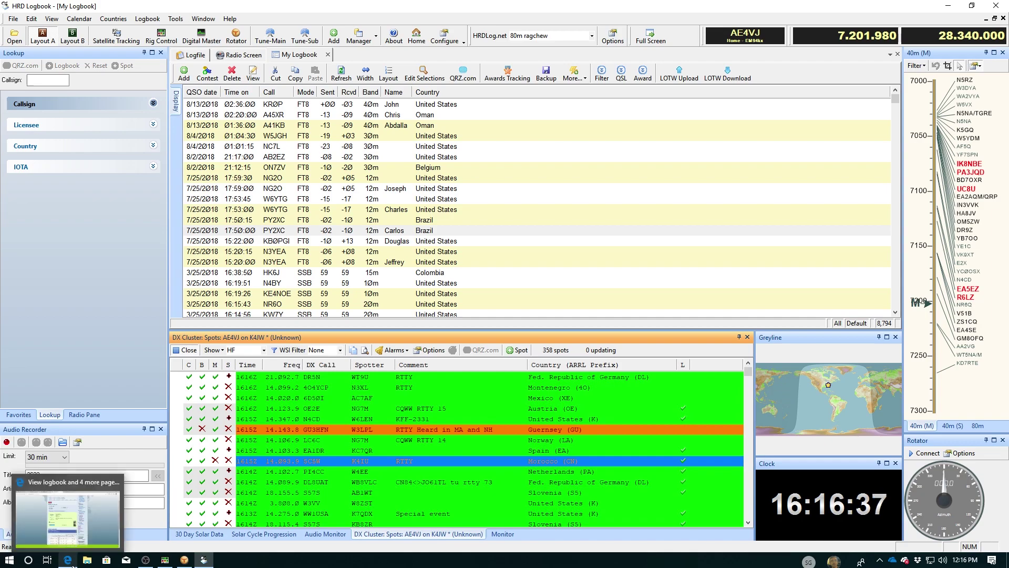
{"action": "left_click", "coordinate": [106, 512]}
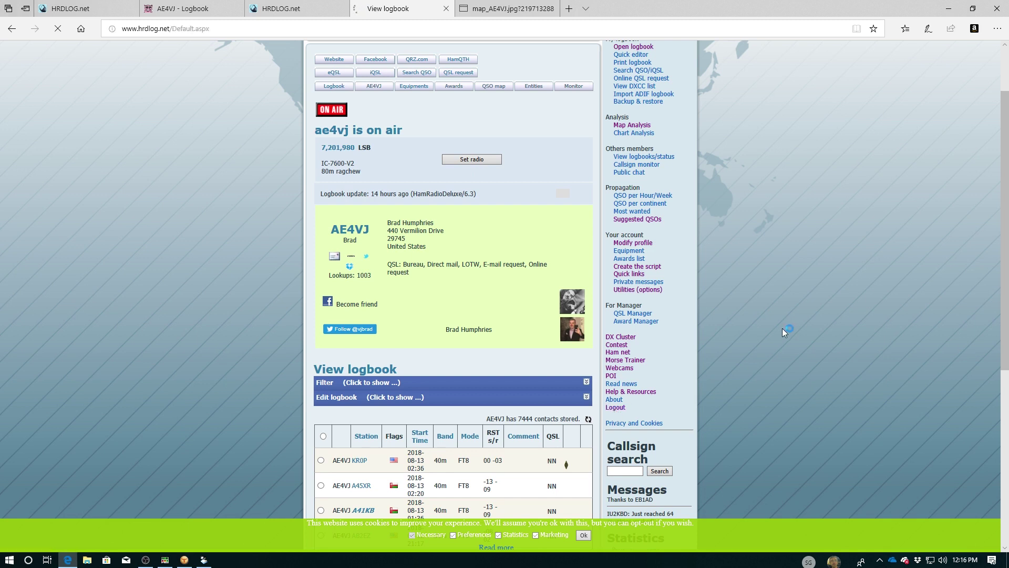
{"action": "scroll", "coordinate": [790, 313], "scroll_direction": "down", "scroll_amount": 1}
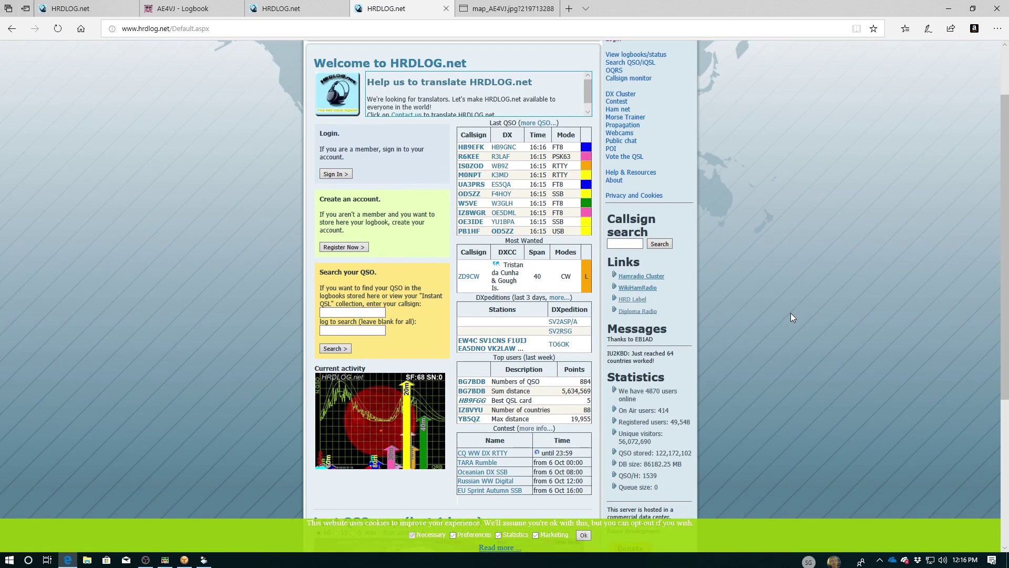
{"action": "scroll", "coordinate": [432, 212], "scroll_direction": "up", "scroll_amount": 1}
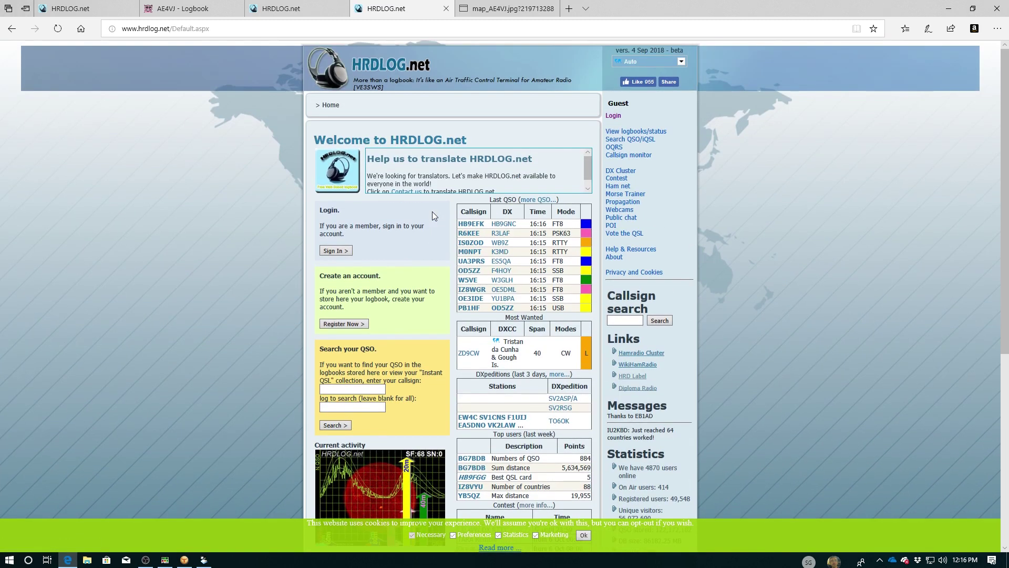
{"action": "scroll", "coordinate": [761, 304], "scroll_direction": "down", "scroll_amount": 2}
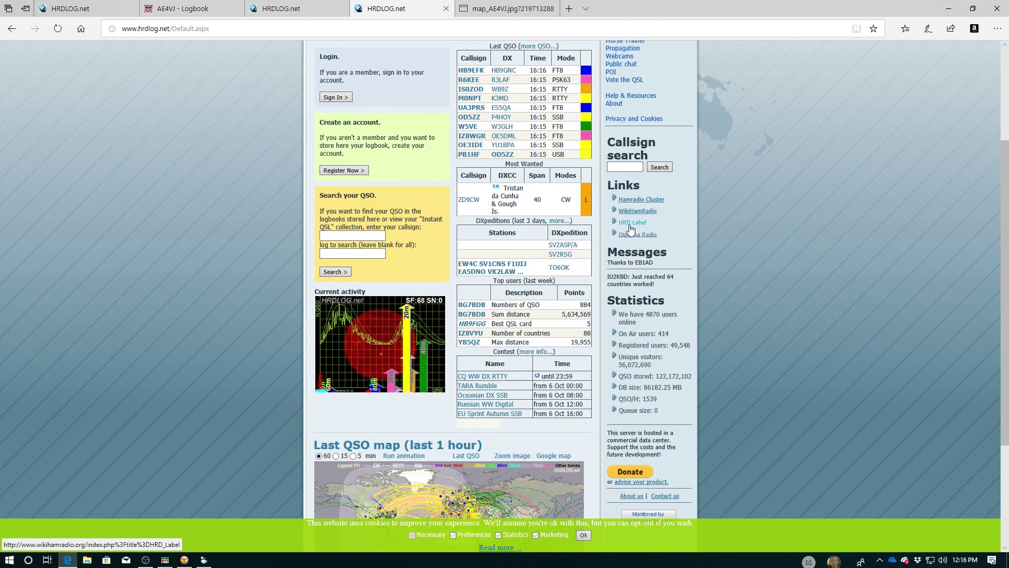
Step: Open the HRD Label page on WikiHamRadio, read its description and version history, and close it
{"action": "left_click", "coordinate": [633, 222]}
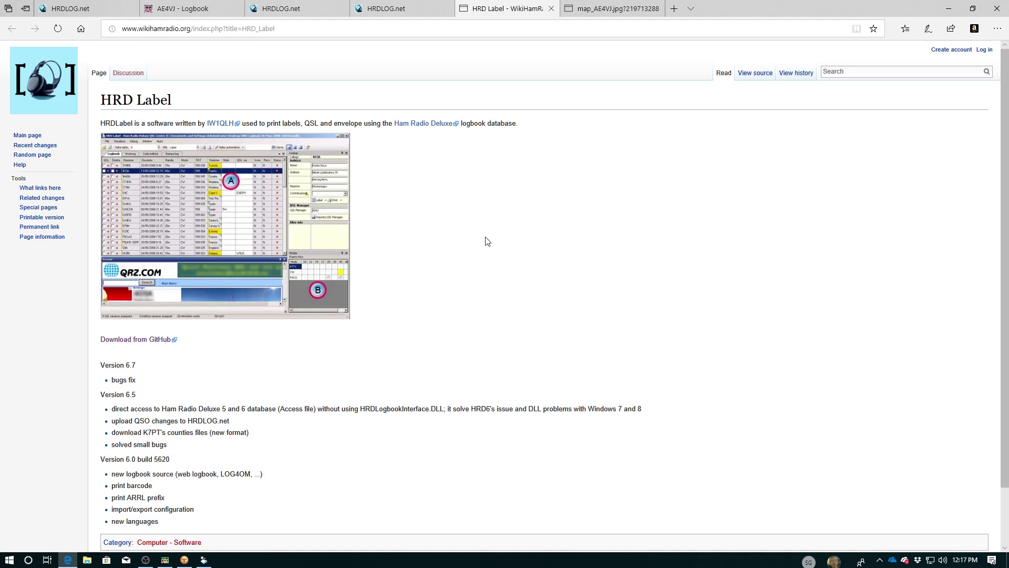
{"action": "scroll", "coordinate": [487, 242], "scroll_direction": "down", "scroll_amount": 3}
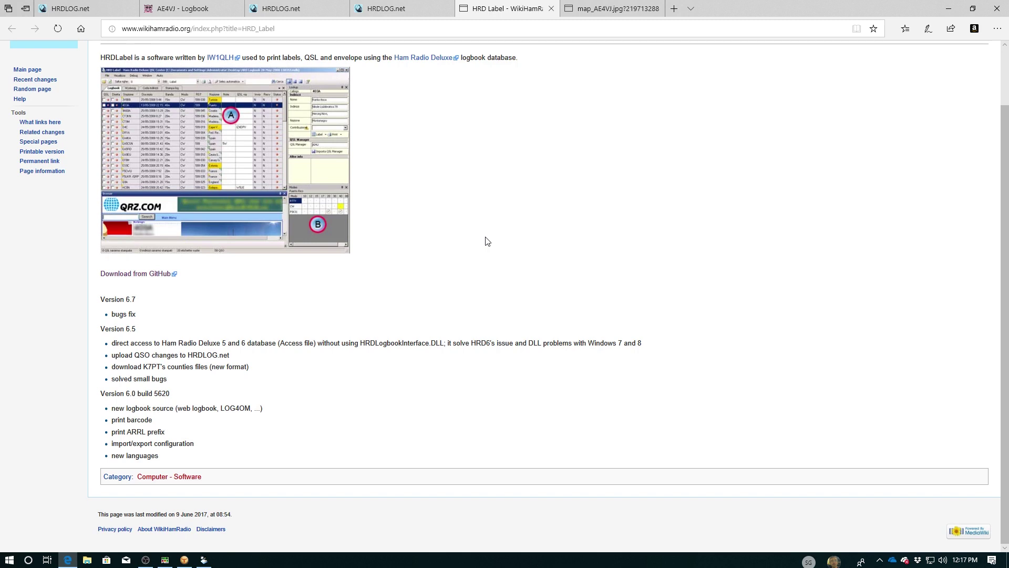
{"action": "scroll", "coordinate": [486, 242], "scroll_direction": "up", "scroll_amount": 3}
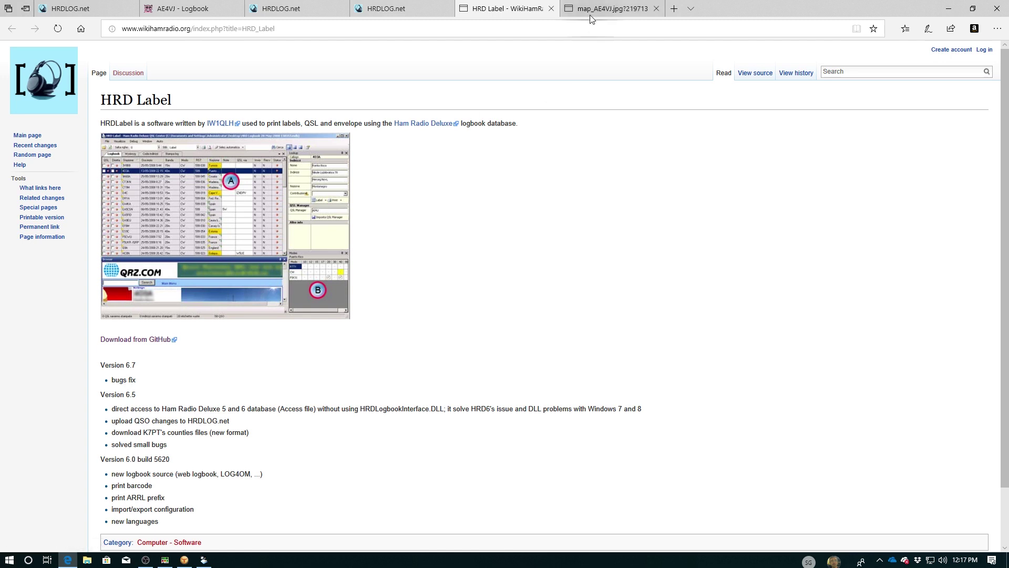
{"action": "left_click", "coordinate": [550, 8]}
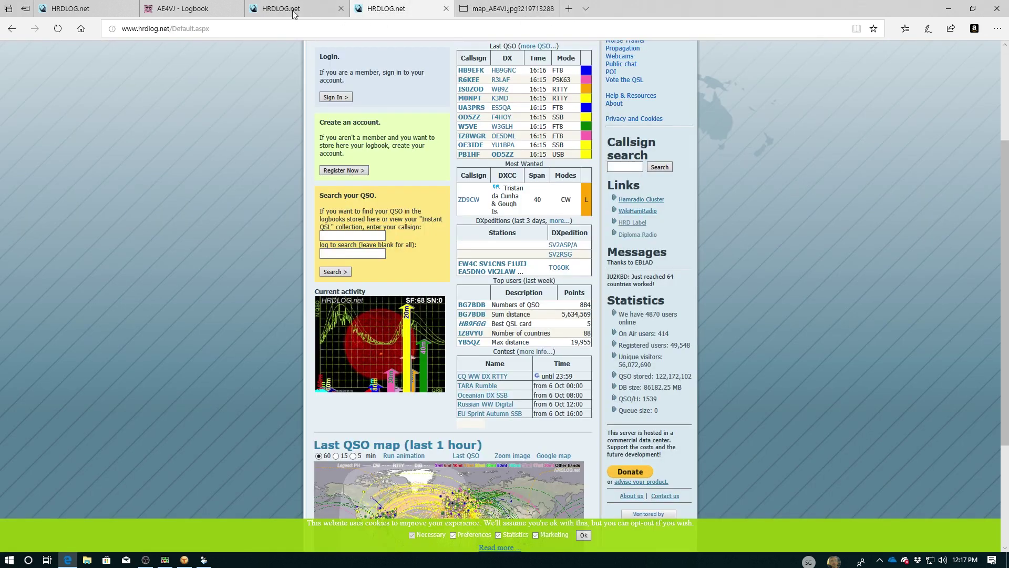